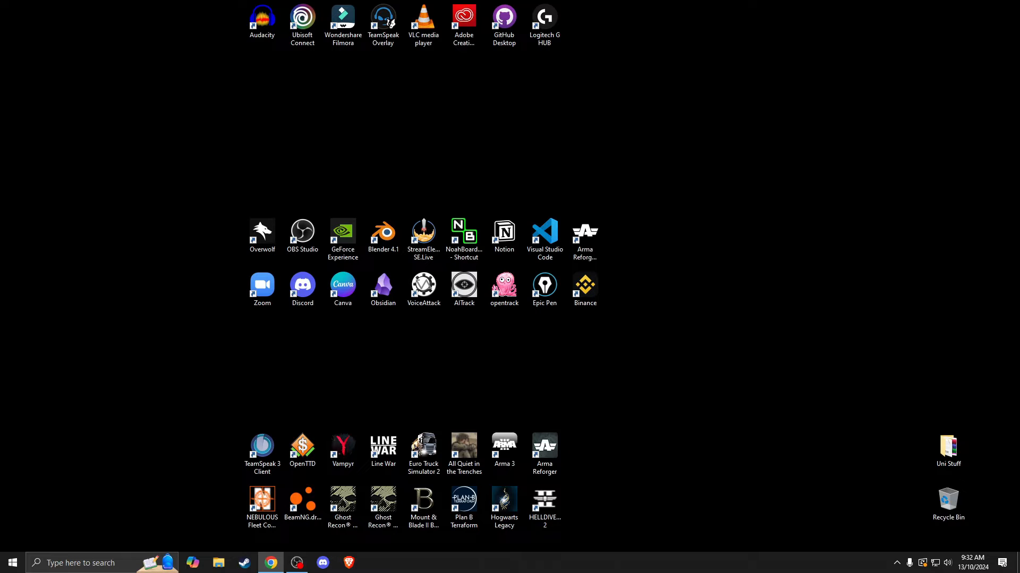
Drag the Chrome window with the router settings article back onto the desktop
drag(1019, 32, 529, 15)
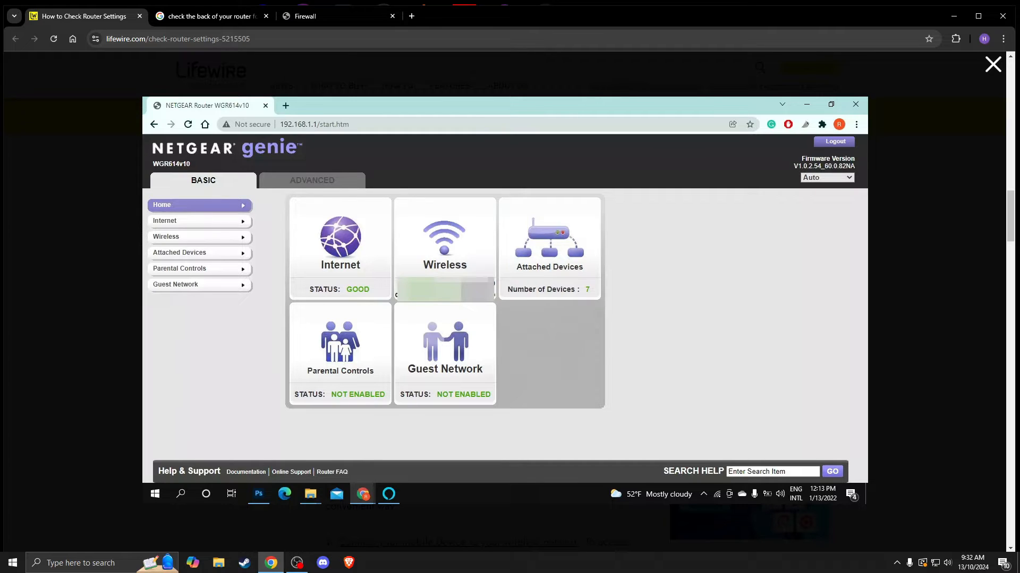
Look through the router image results and settings article, then move to the Hub Manager port forwarding tab
key(alt+Tab)
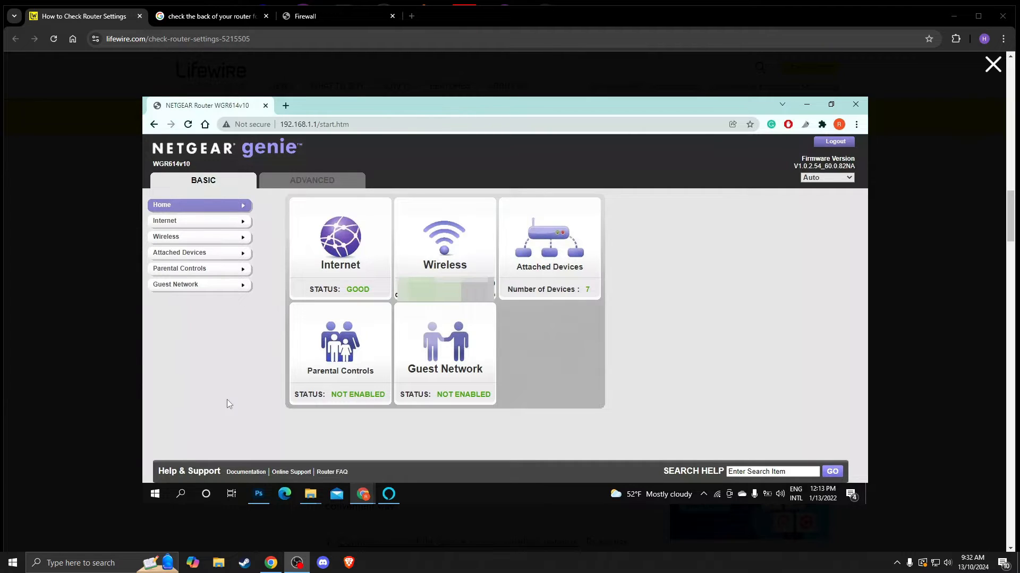
click(213, 22)
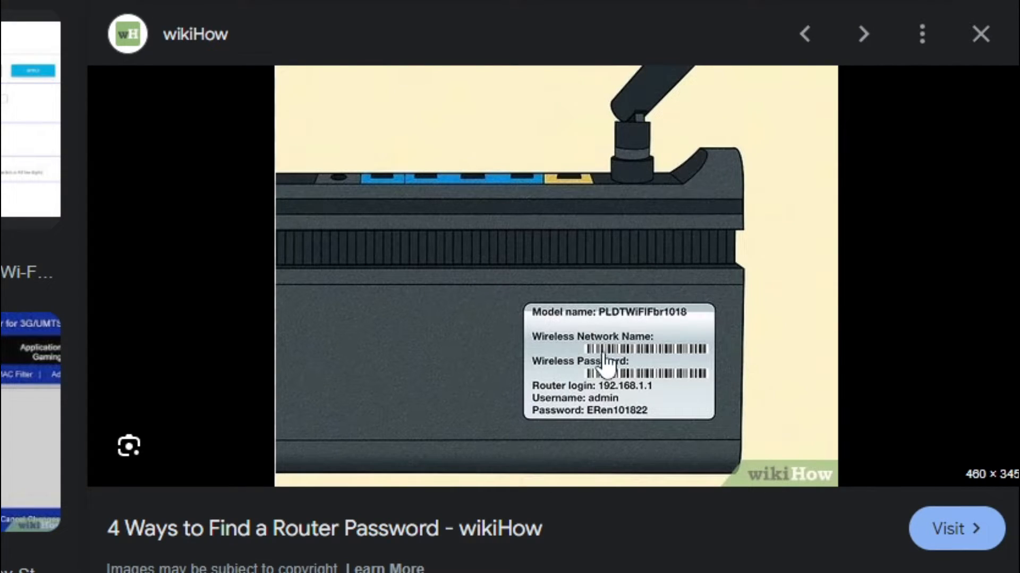
key(Escape)
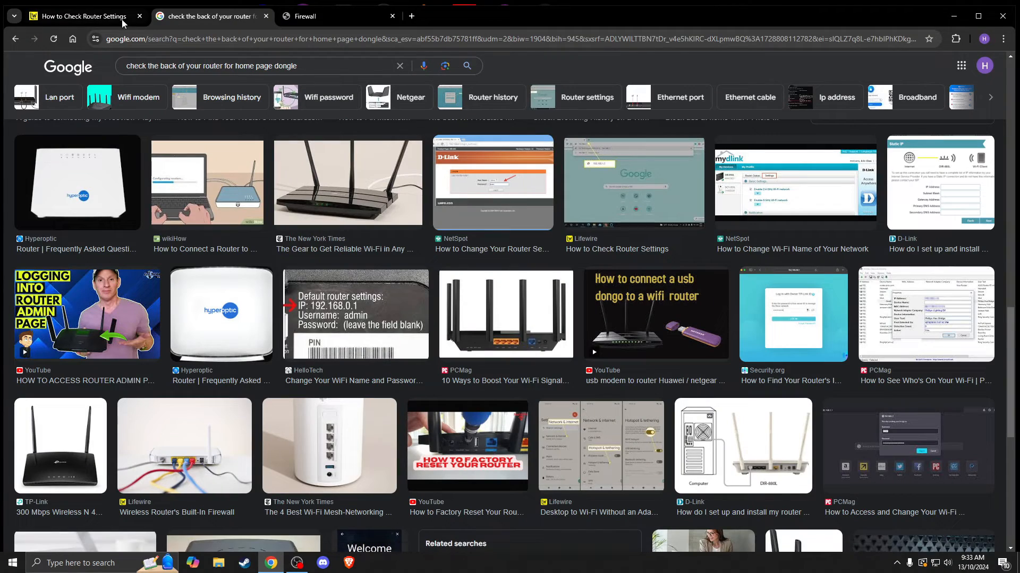
click(84, 17)
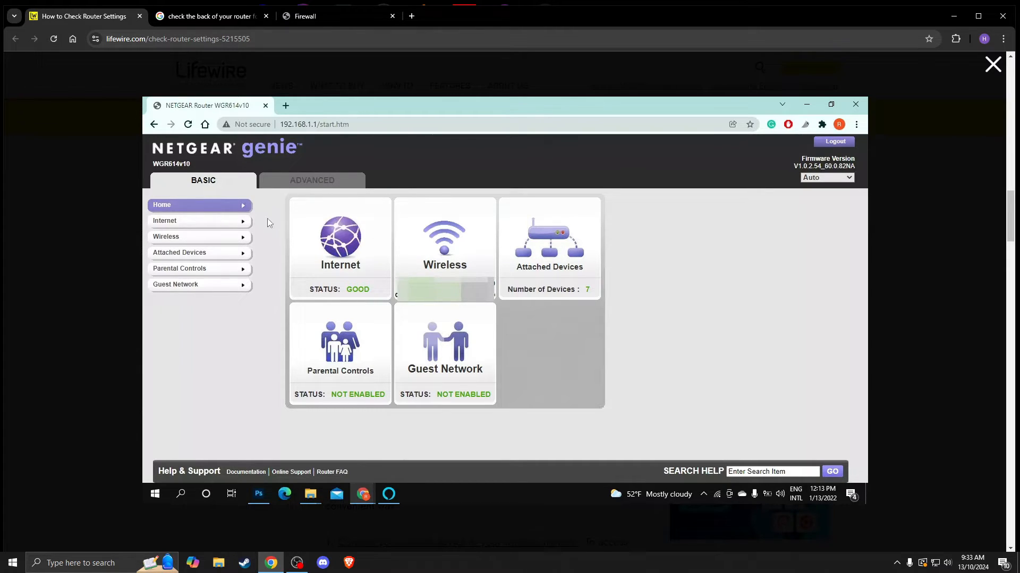
click(191, 20)
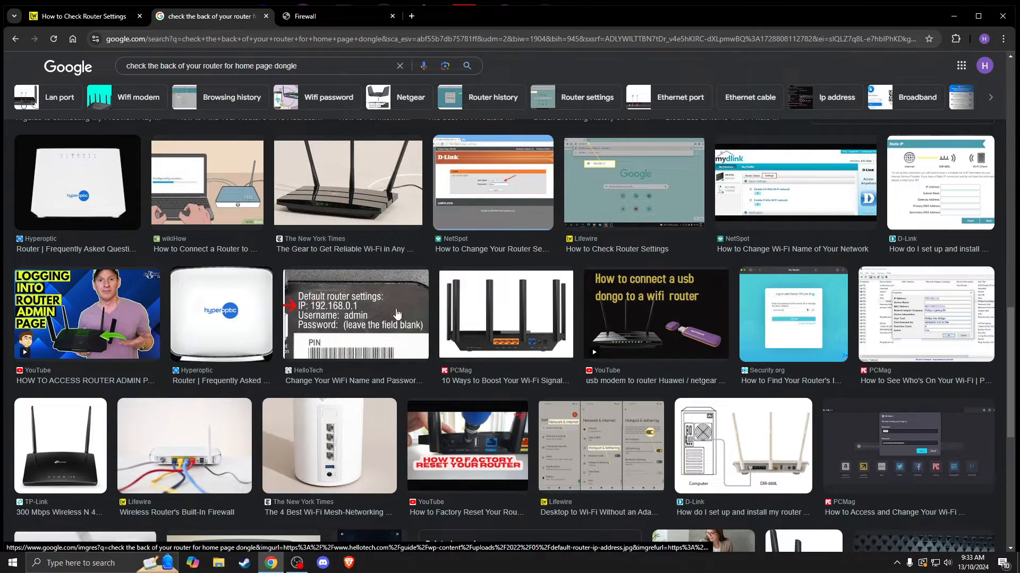
key(ctrl+Tab)
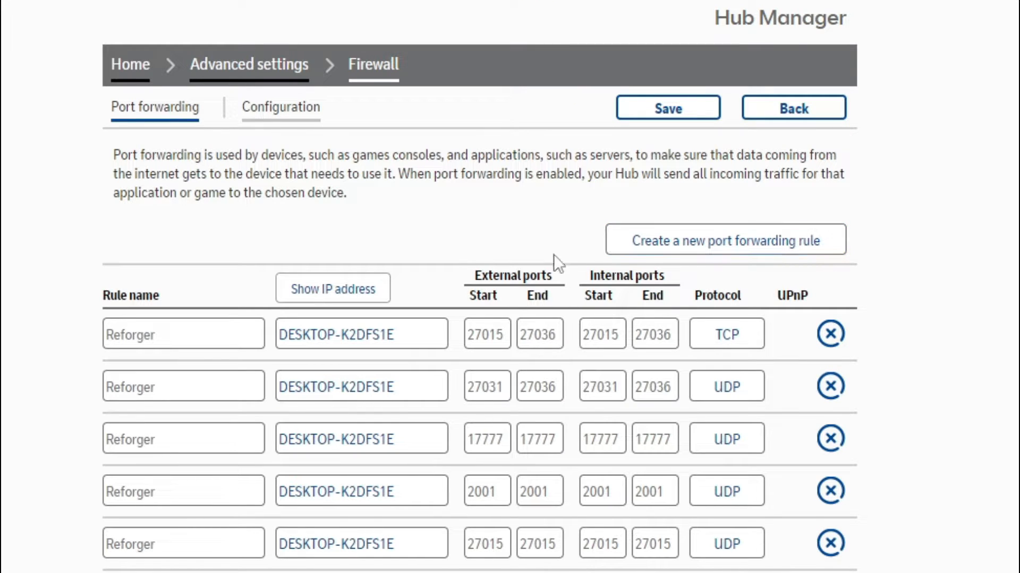
Go over each Reforger rule's name and target device
click(198, 344)
click(117, 296)
click(173, 340)
click(332, 344)
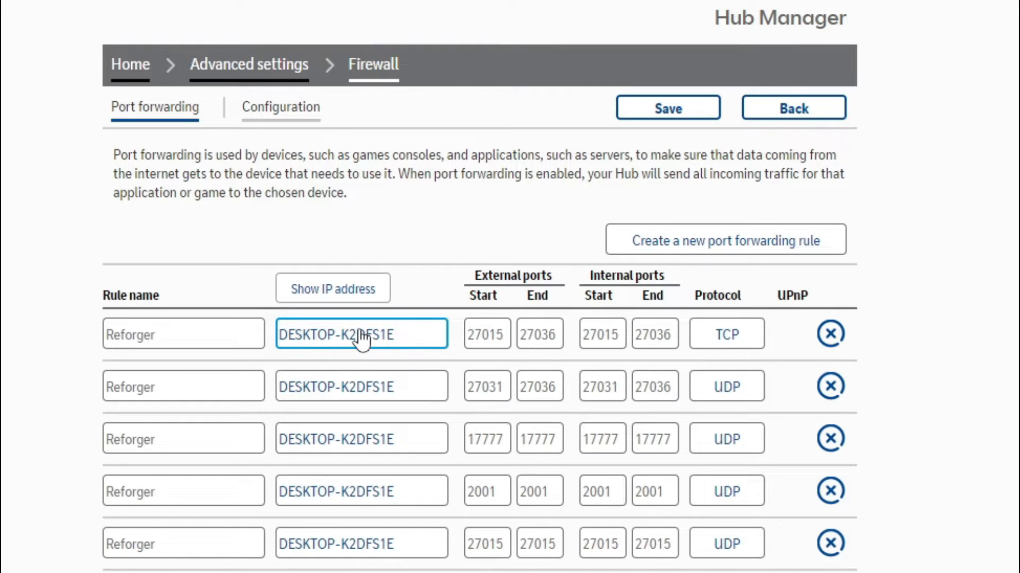
click(384, 383)
click(332, 449)
click(371, 499)
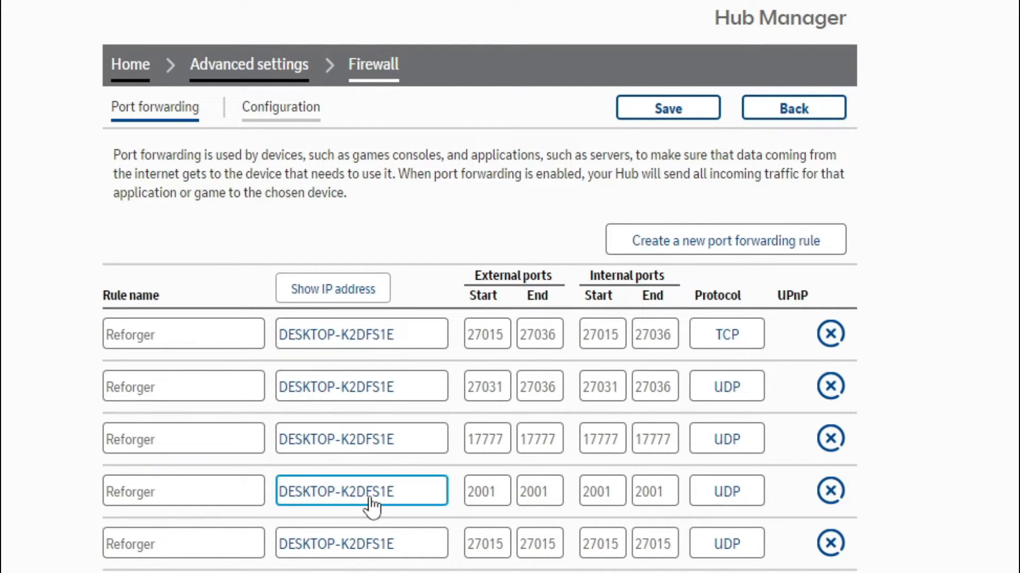
click(411, 323)
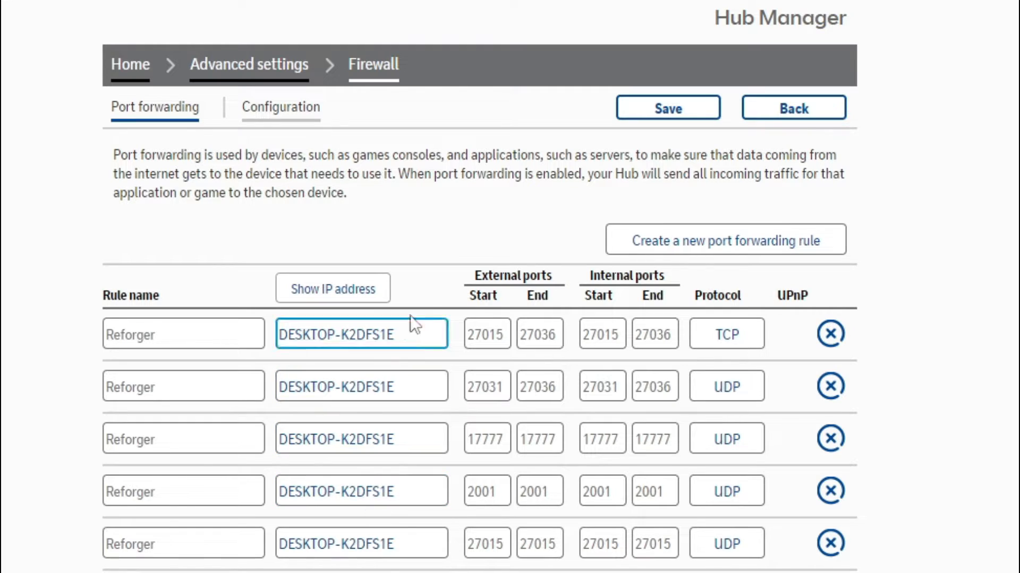
Check the rules' external port ranges, such as 27015 to 27036, and protocols
click(472, 332)
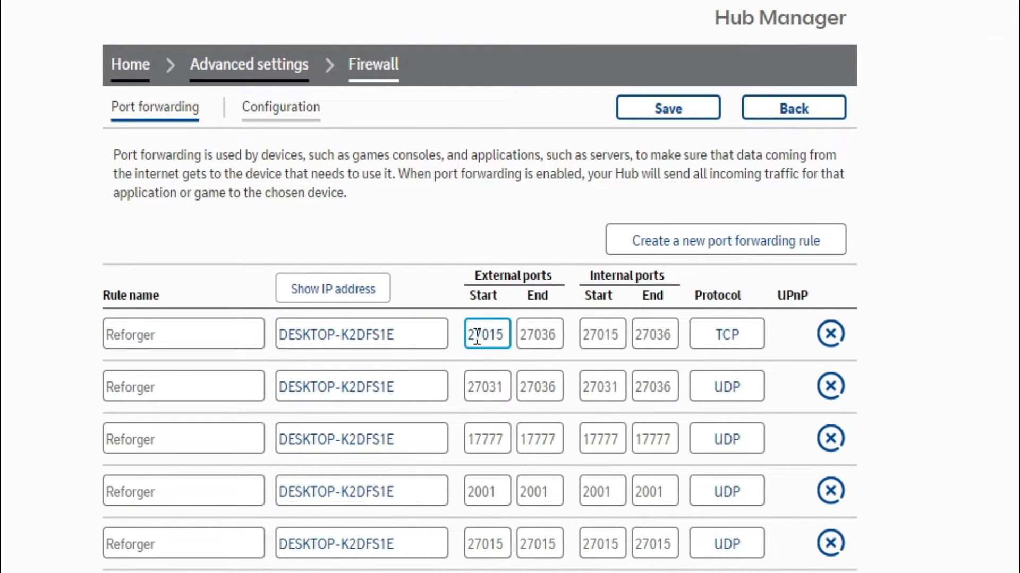
click(504, 314)
click(477, 343)
click(533, 342)
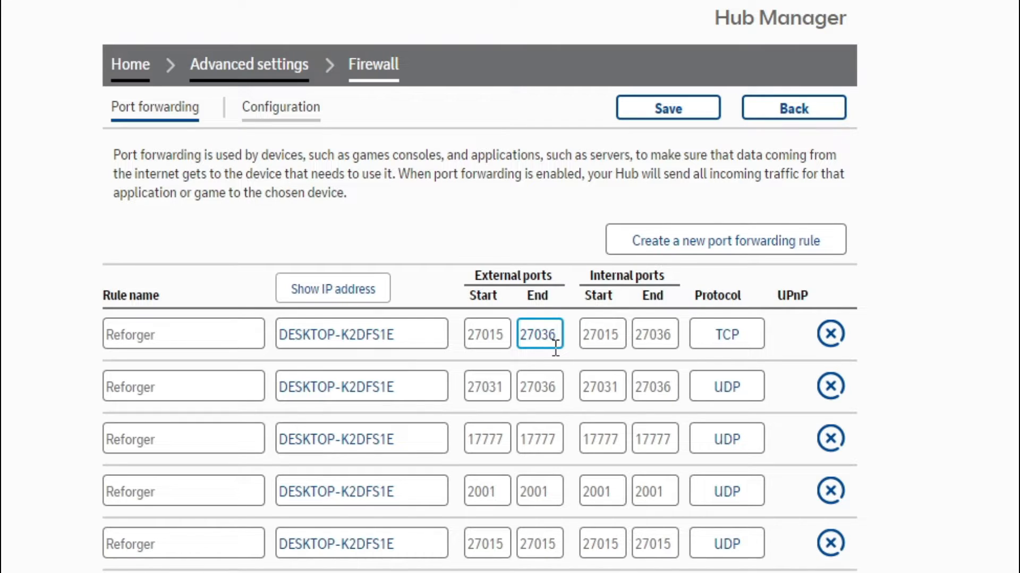
click(648, 398)
click(735, 398)
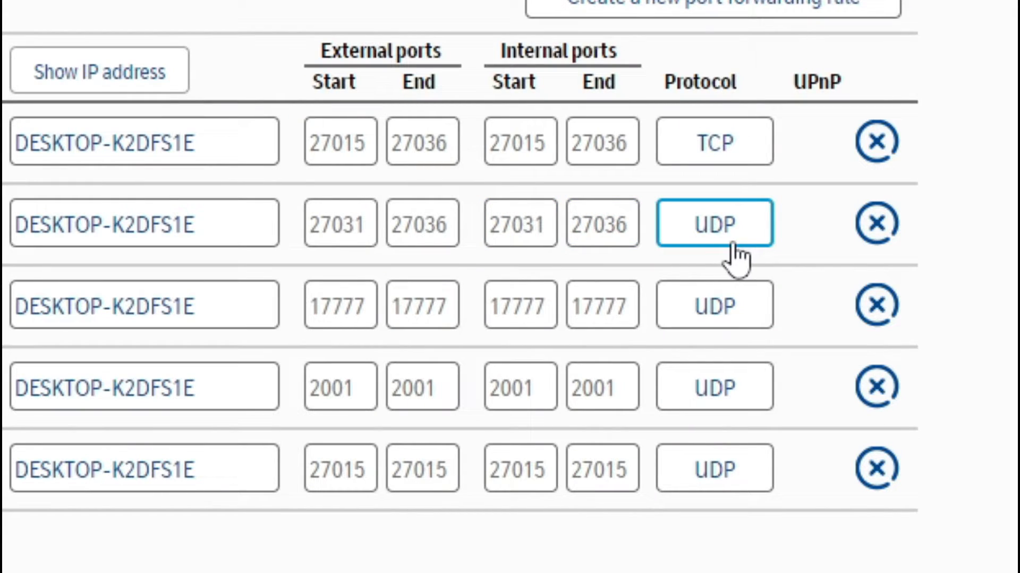
Open the second rule's protocol choices, leave UDP unchanged, and minimise Chrome
click(760, 235)
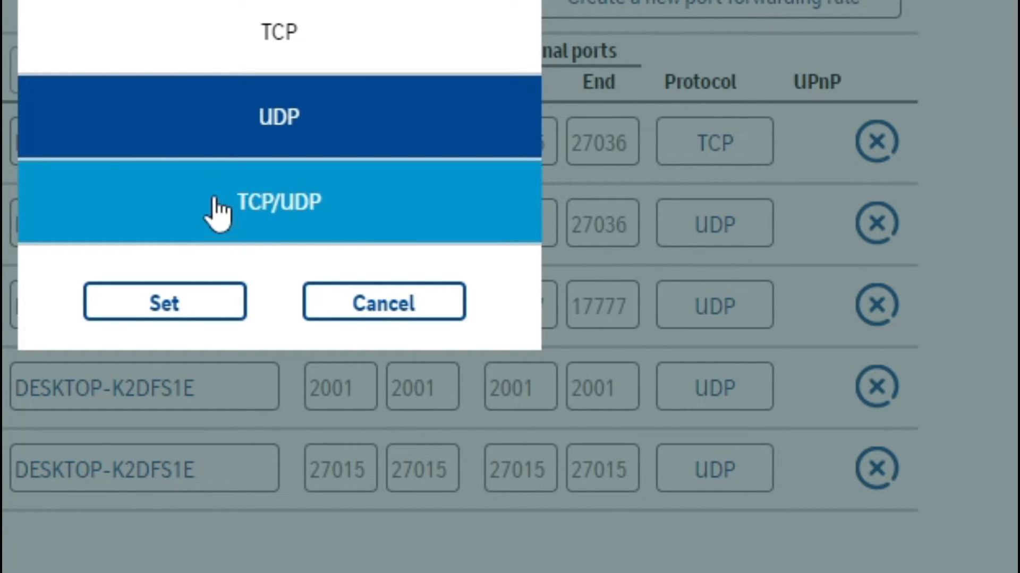
click(428, 306)
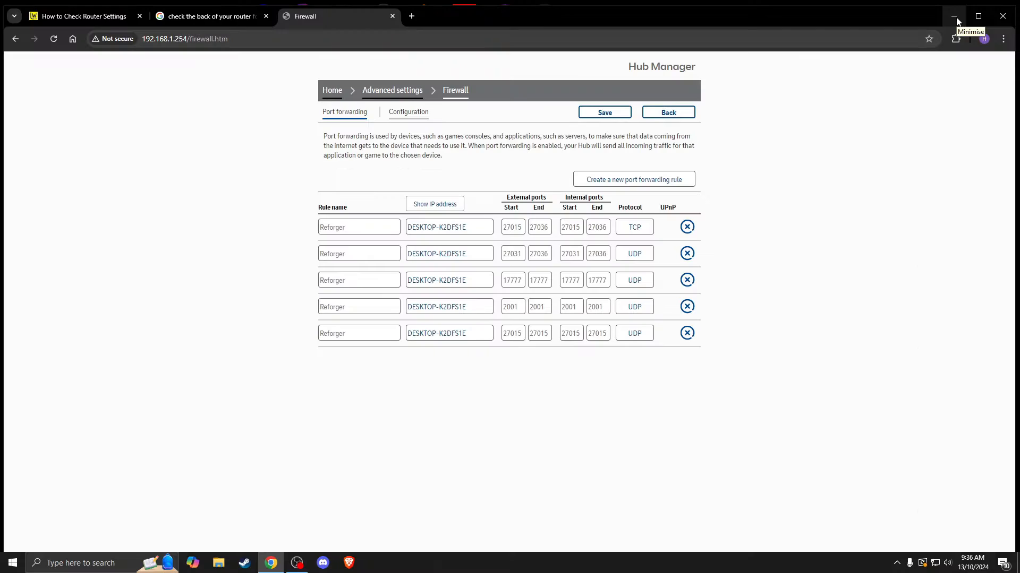
click(954, 13)
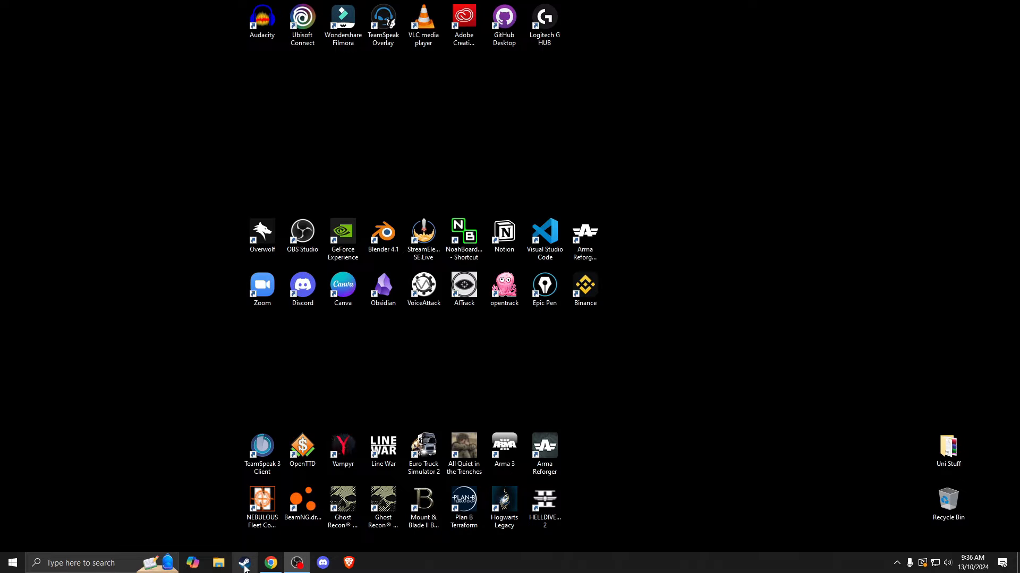
Tick Tools in Steam's library filter so the Arma Reforger Server and Tools entries appear
click(244, 564)
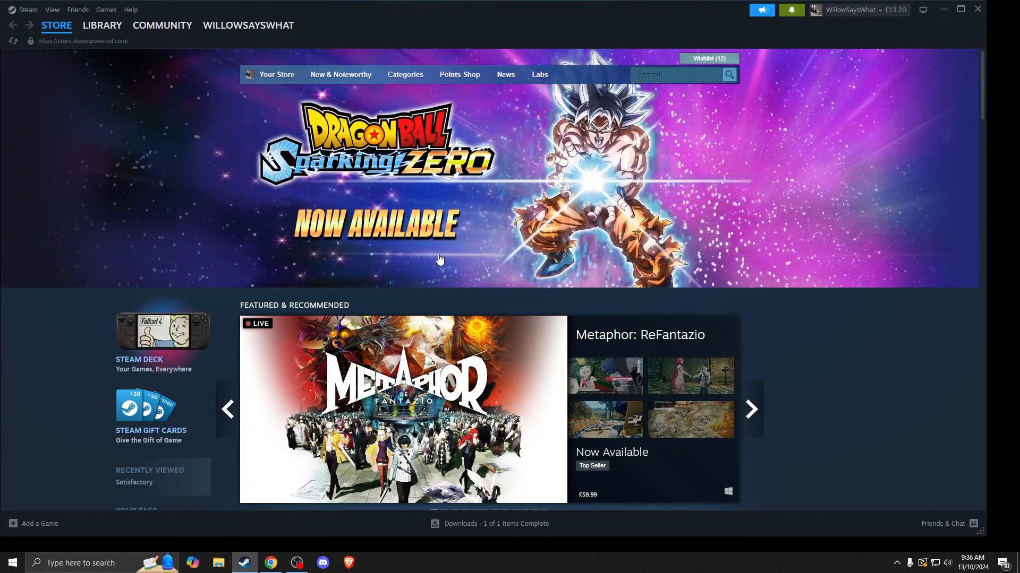
click(102, 25)
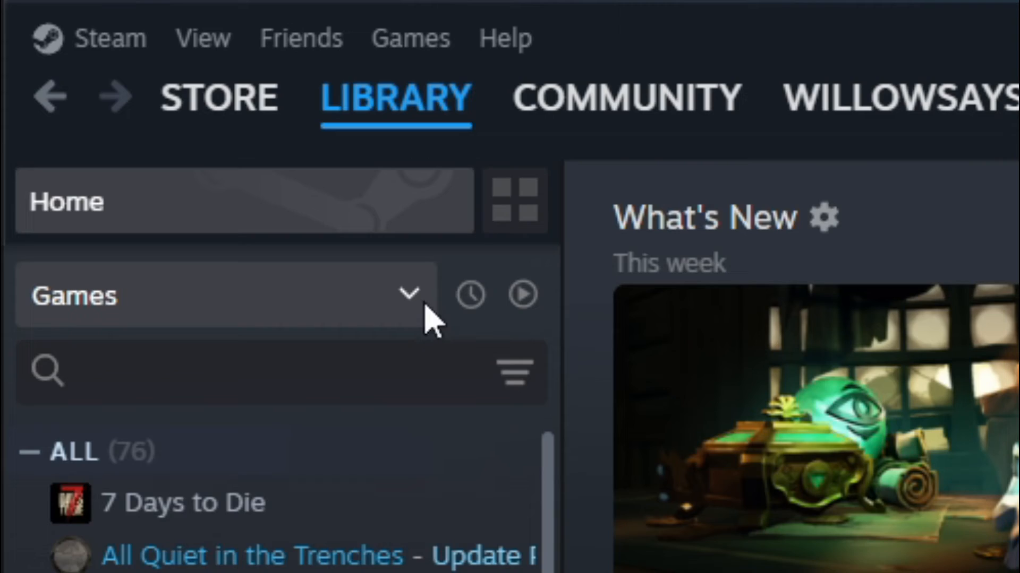
click(425, 305)
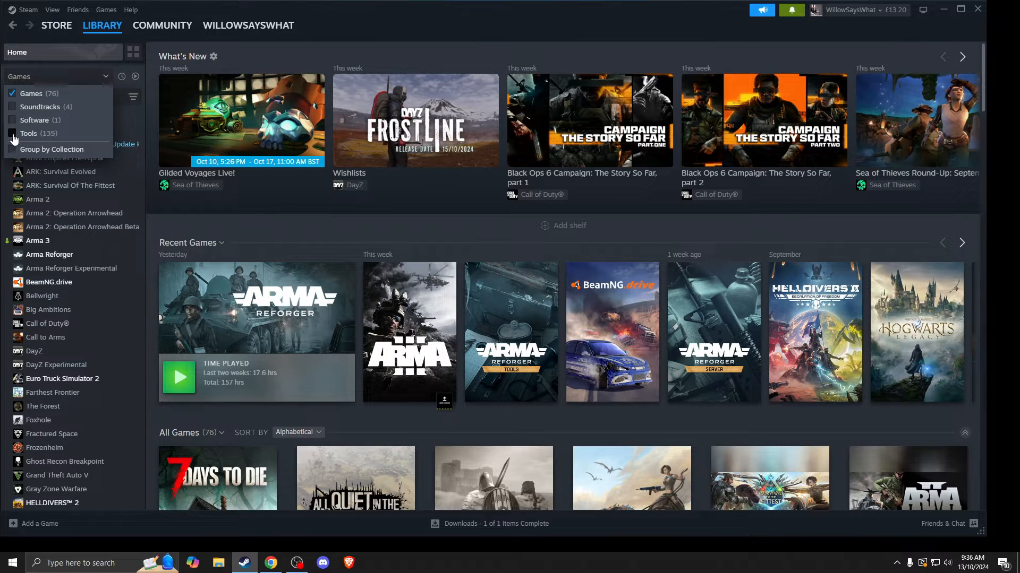
click(12, 135)
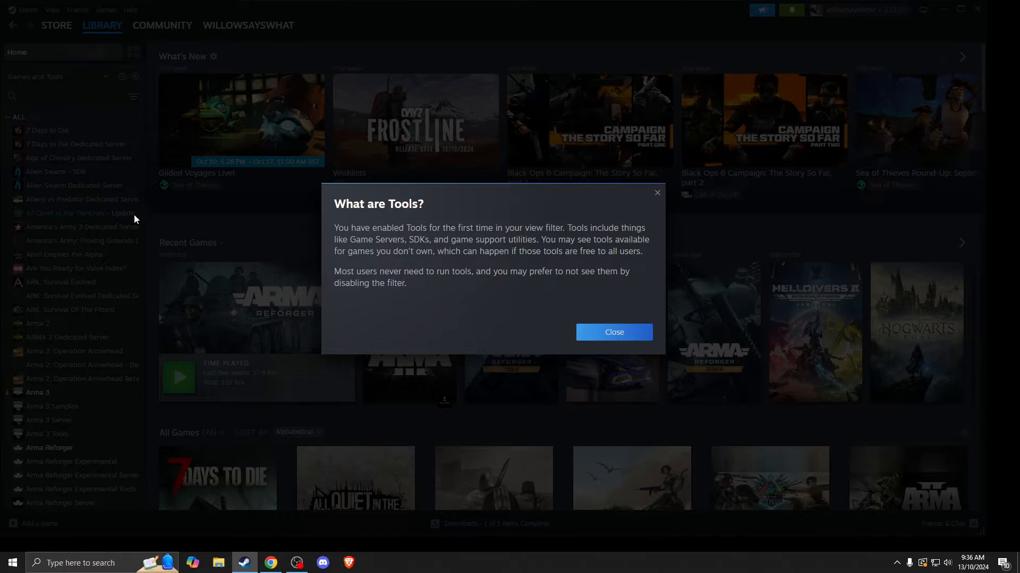
click(657, 193)
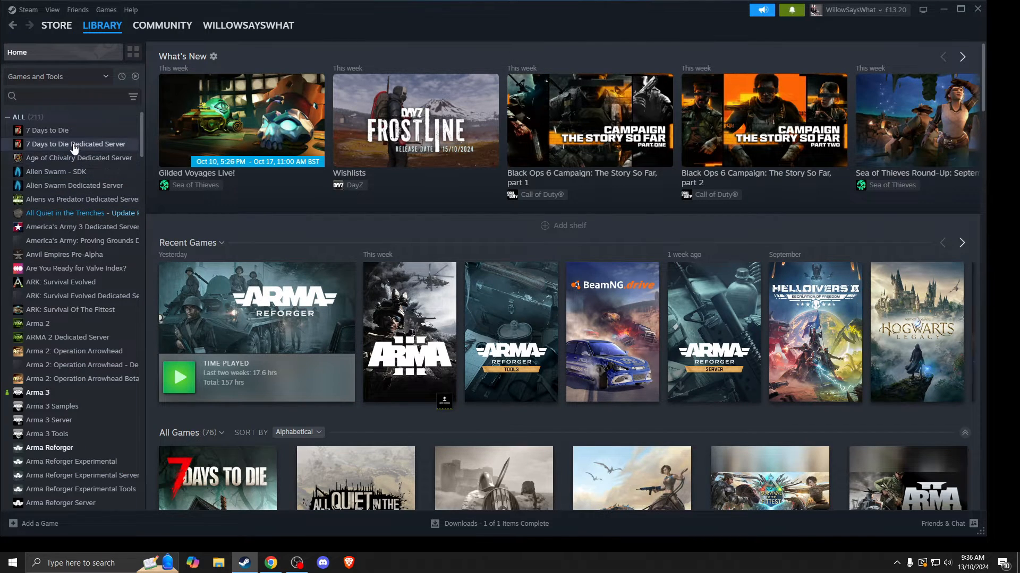
scroll(49, 312, down, 3)
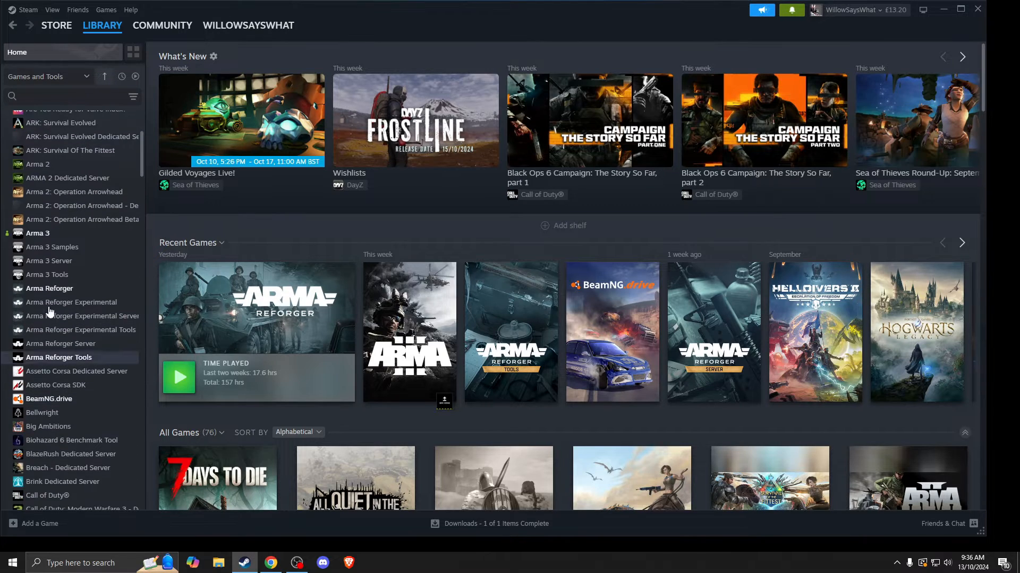
scroll(49, 312, up, 3)
scroll(77, 276, down, 3)
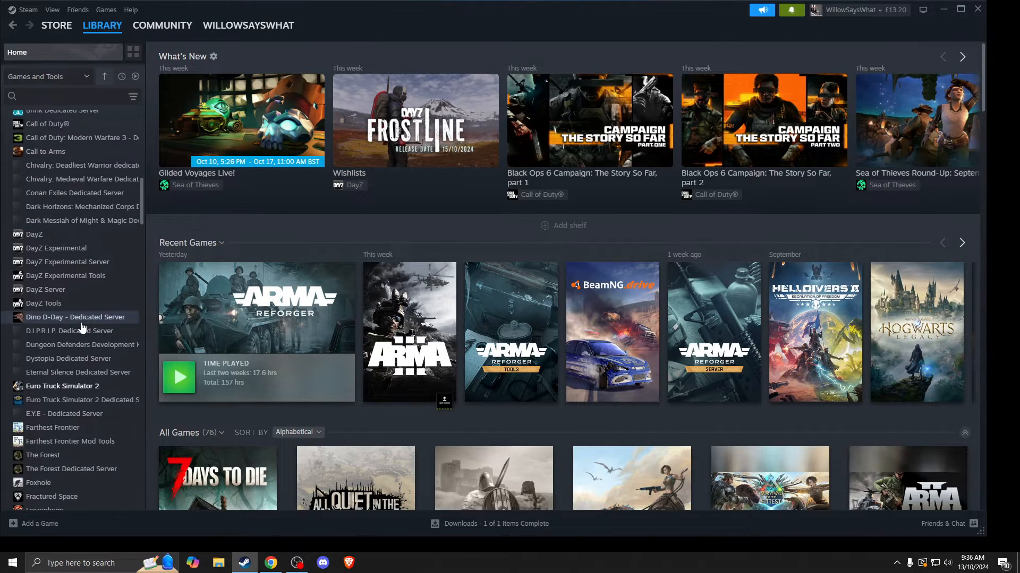
scroll(81, 323, up, 5)
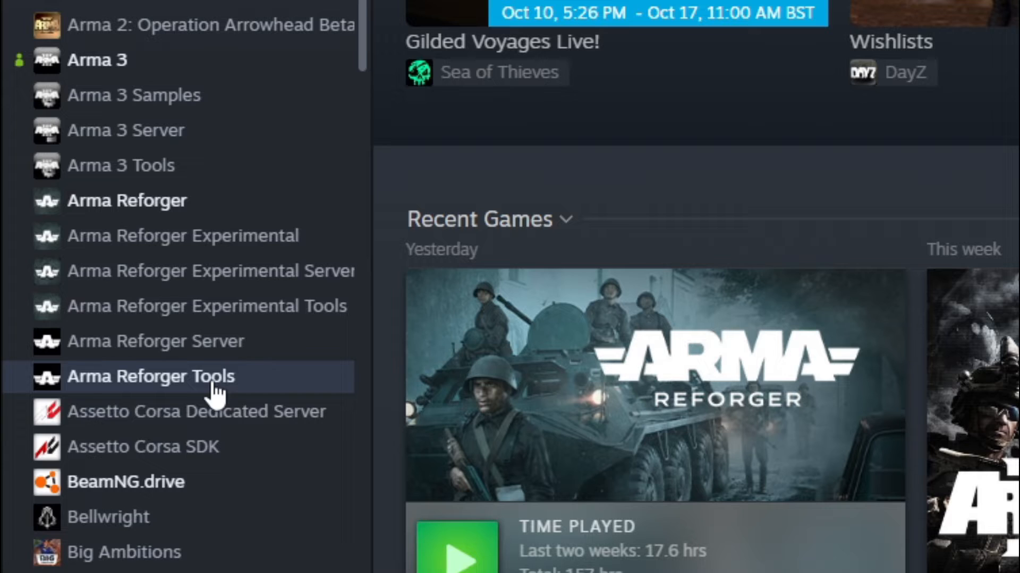
Open Arma Reforger Server's local files through its Manage menu in Steam
click(166, 351)
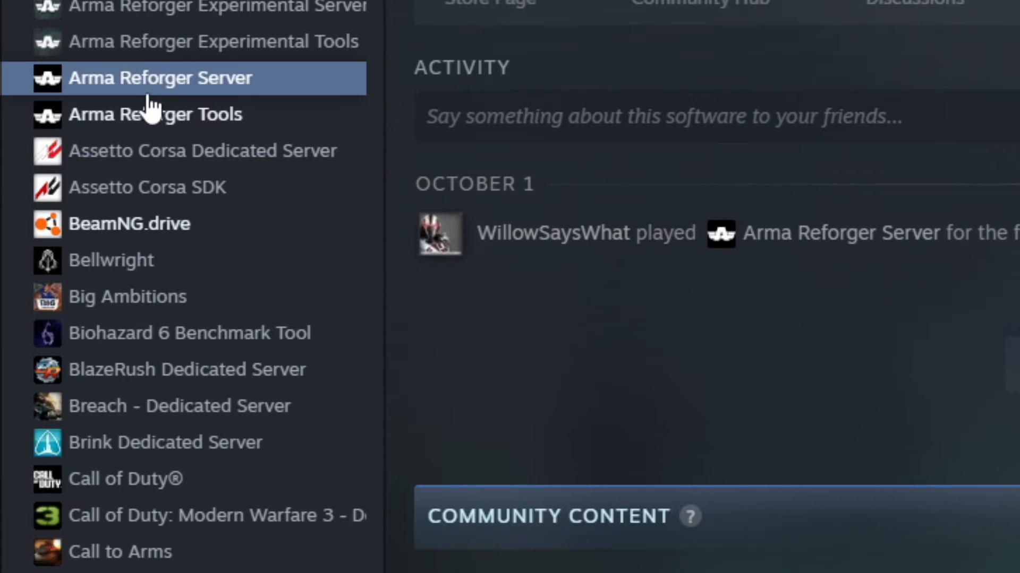
right_click(216, 85)
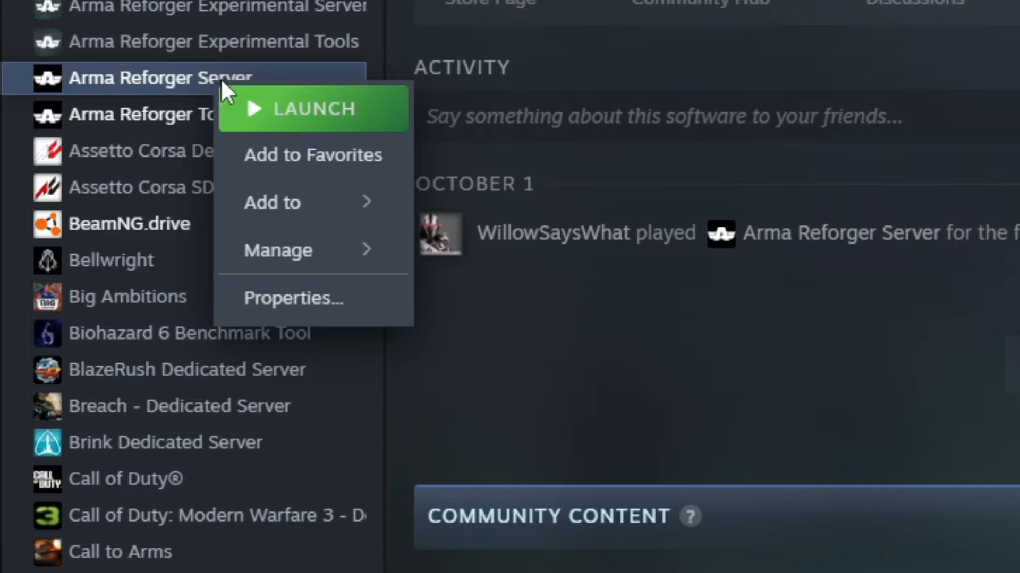
mouse_move(293, 264)
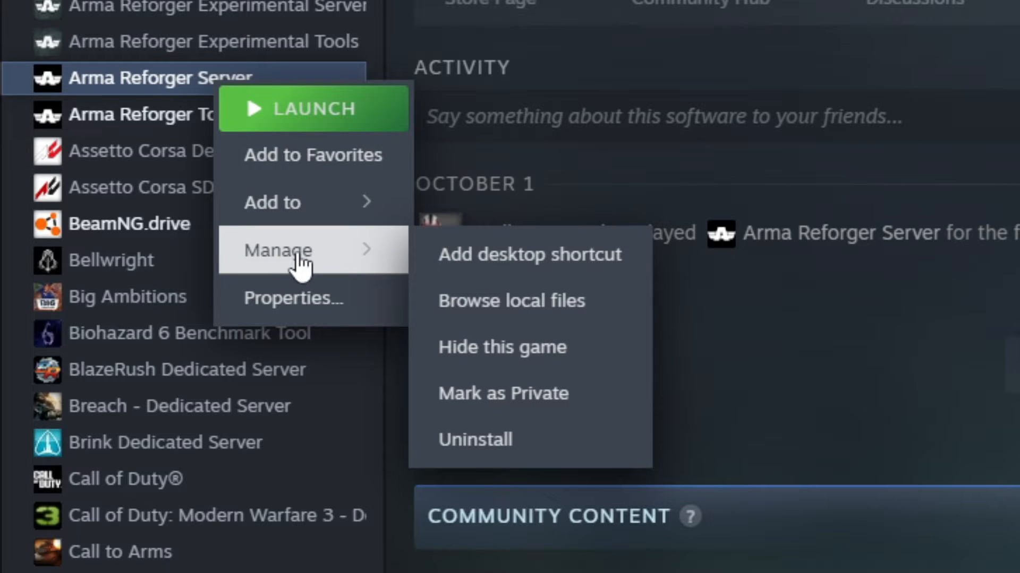
click(496, 300)
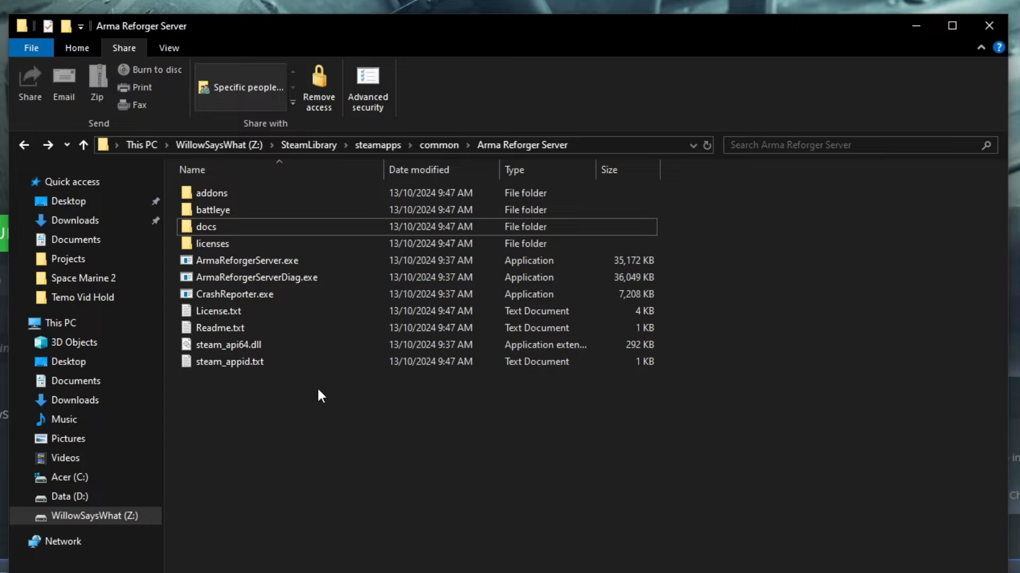
Review the Folder Options View settings for file extensions and hidden items, then confirm
click(172, 46)
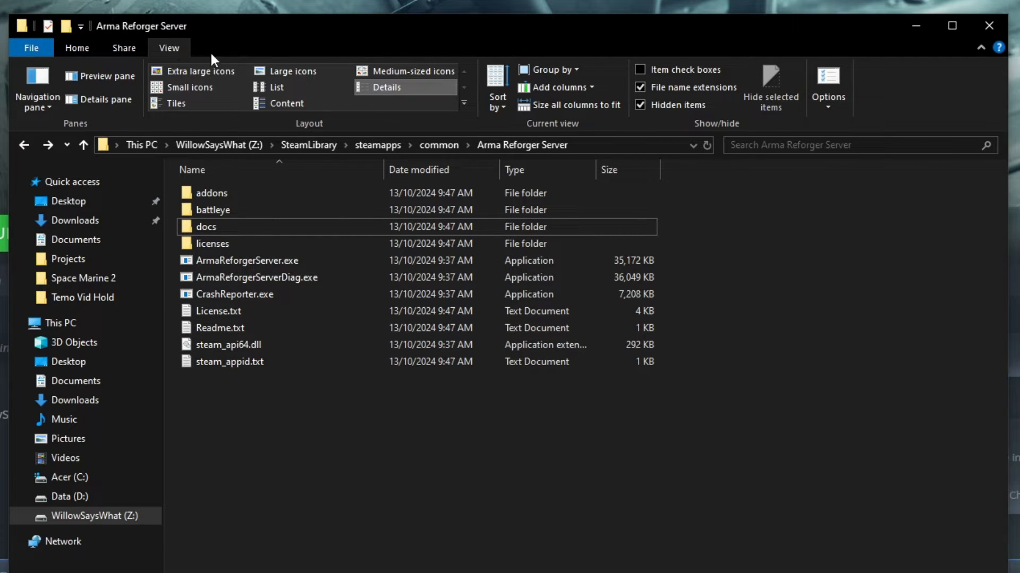
click(832, 94)
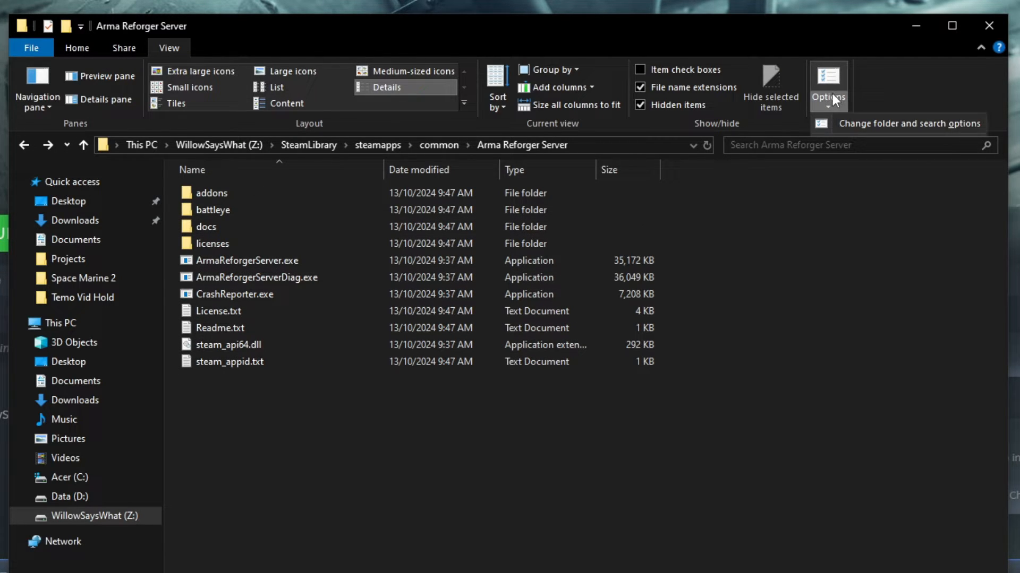
click(868, 125)
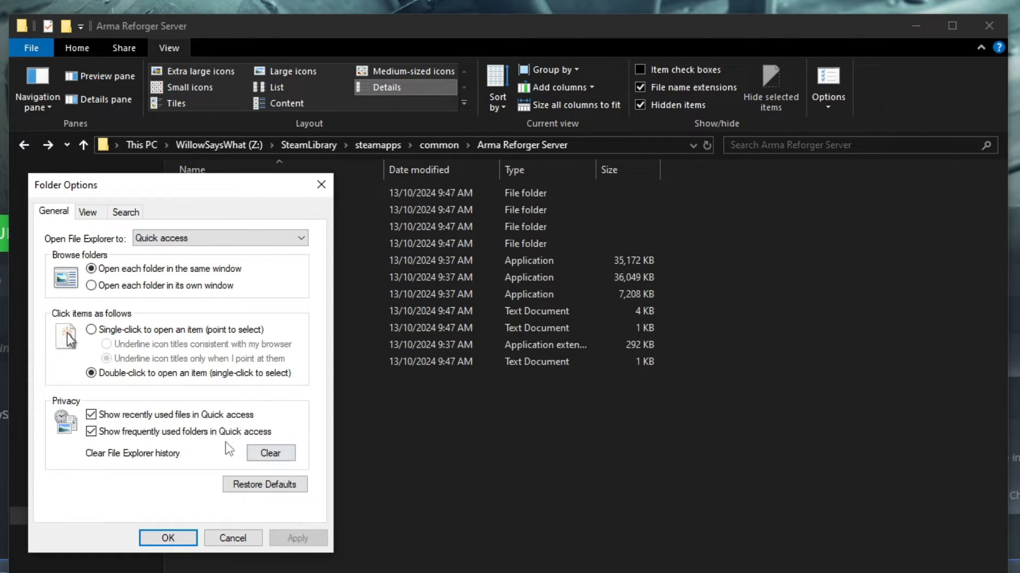
click(88, 212)
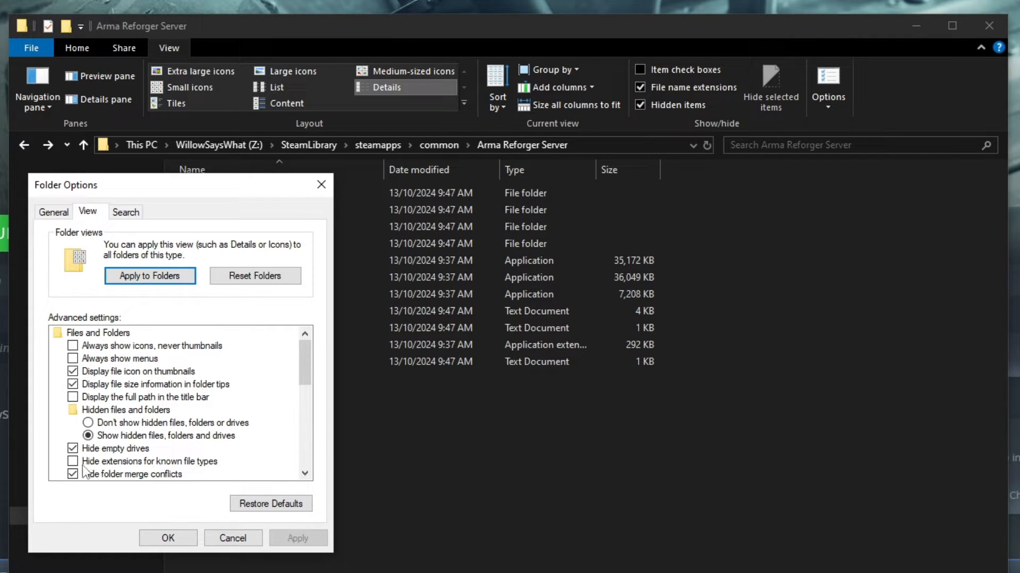
click(171, 538)
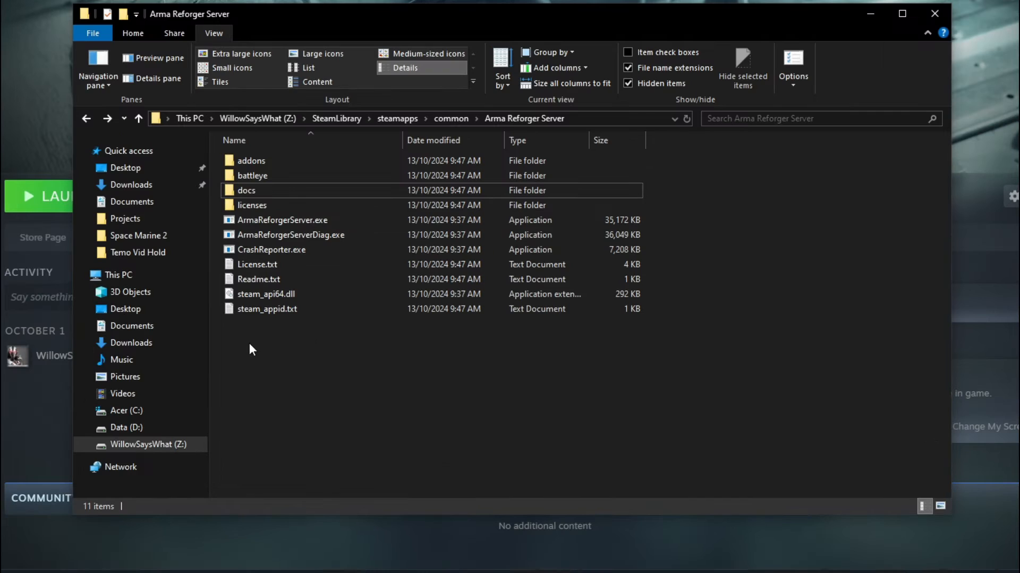
Create a folder named 'configs', approving the administrator prompt
right_click(341, 342)
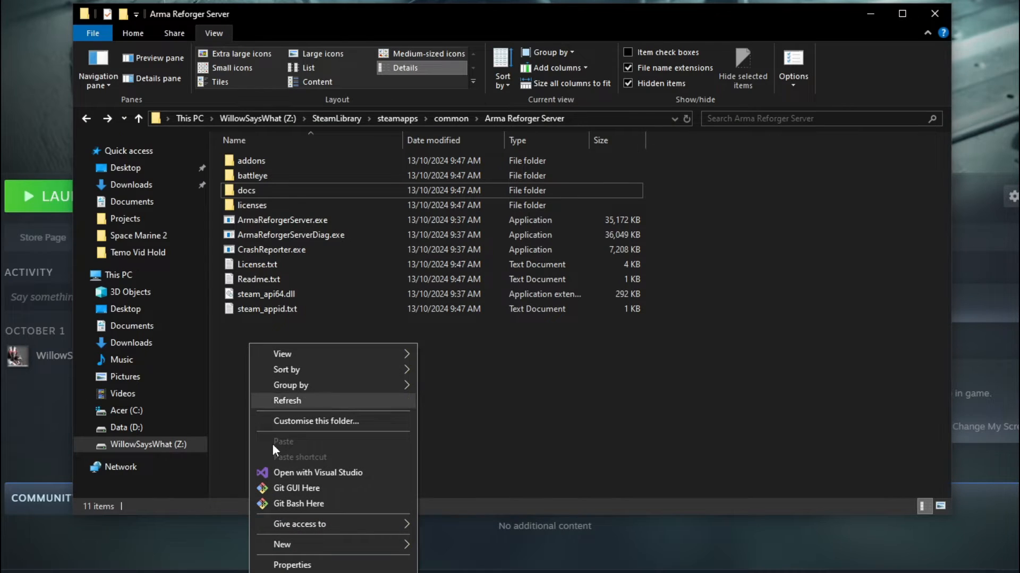
mouse_move(292, 543)
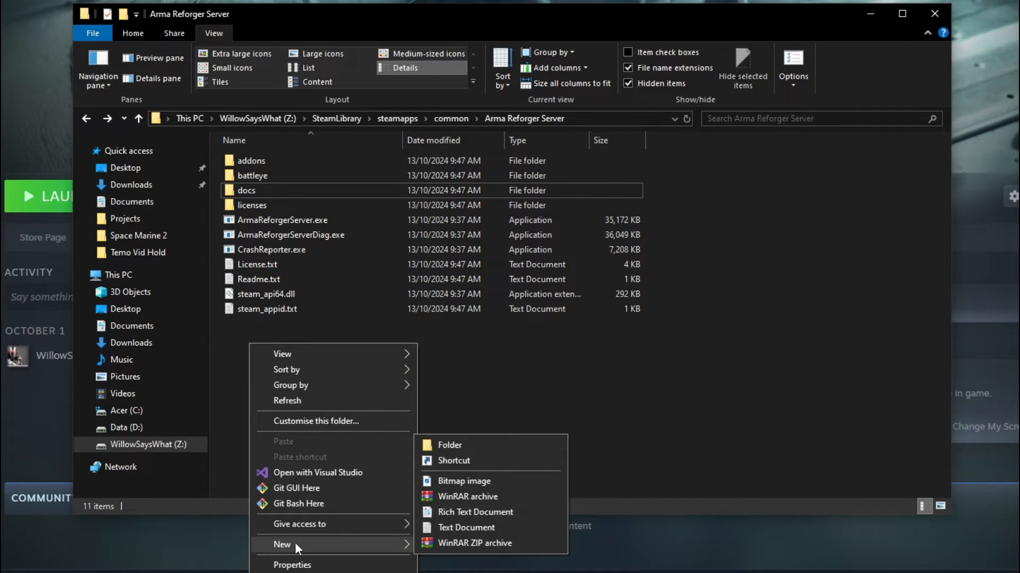
click(455, 445)
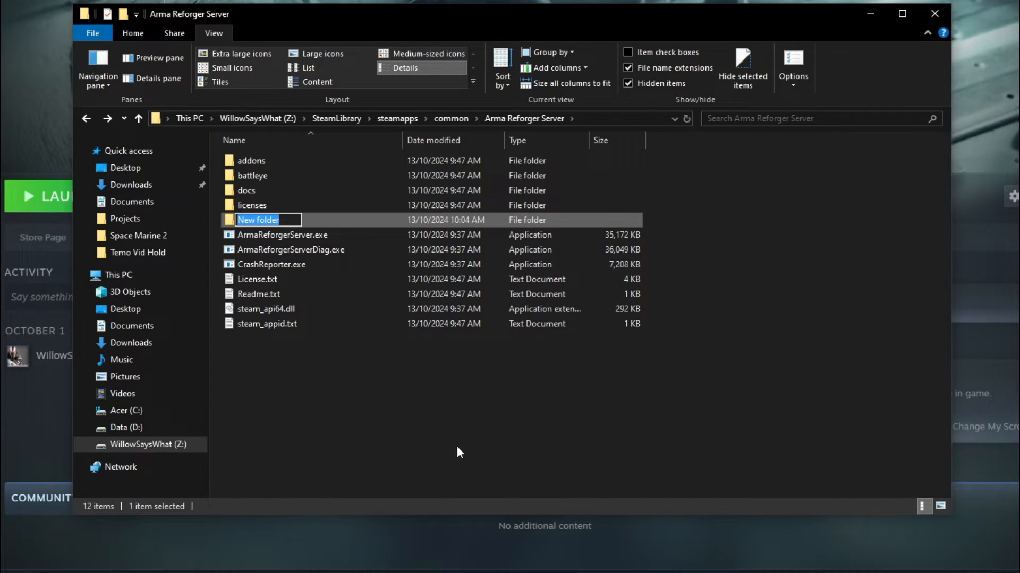
text(config)
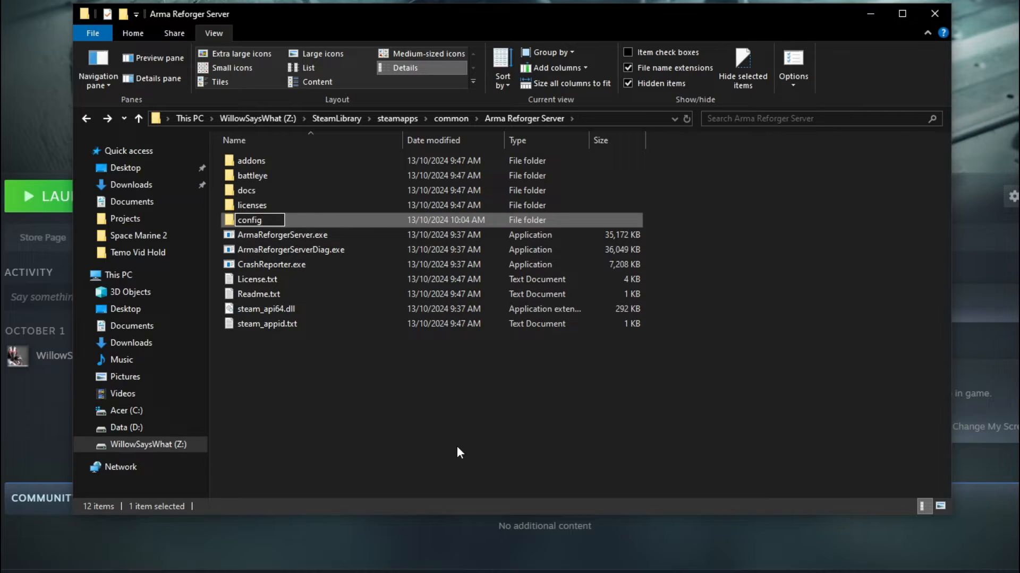
text(s)
key(Return)
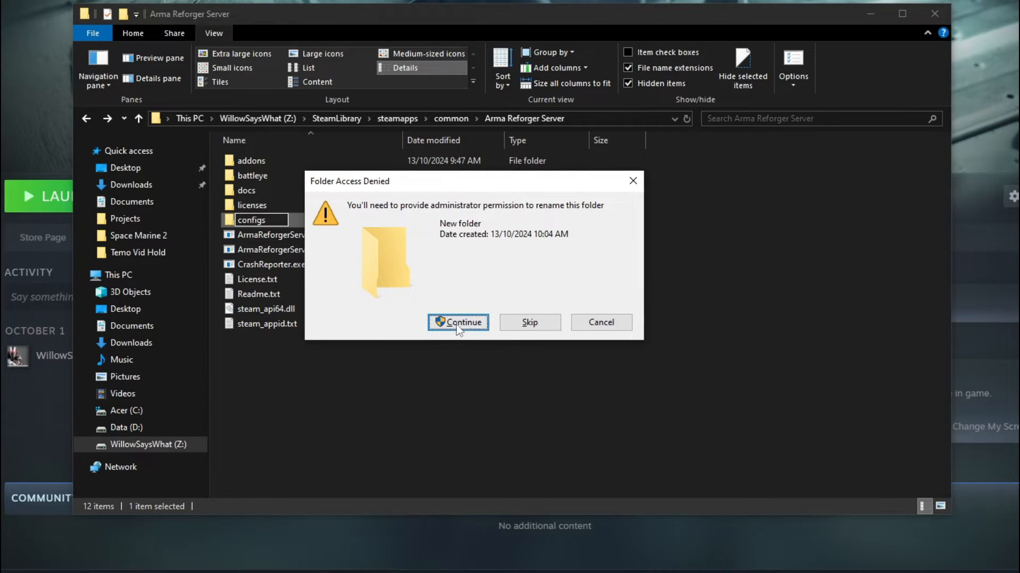
click(470, 322)
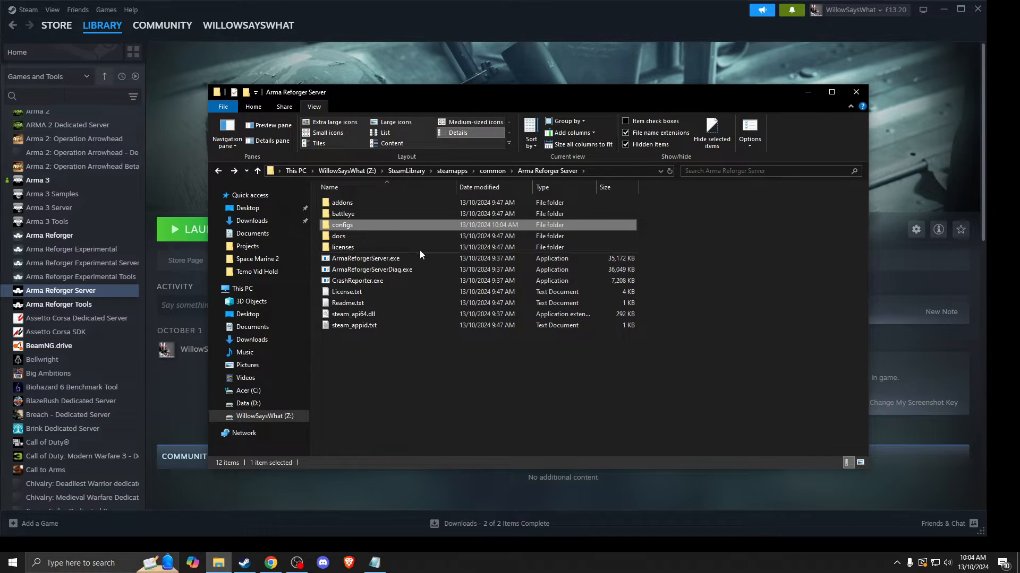
Make a new text document renamed server.bat, accepting the extension change and administrator prompt
right_click(337, 351)
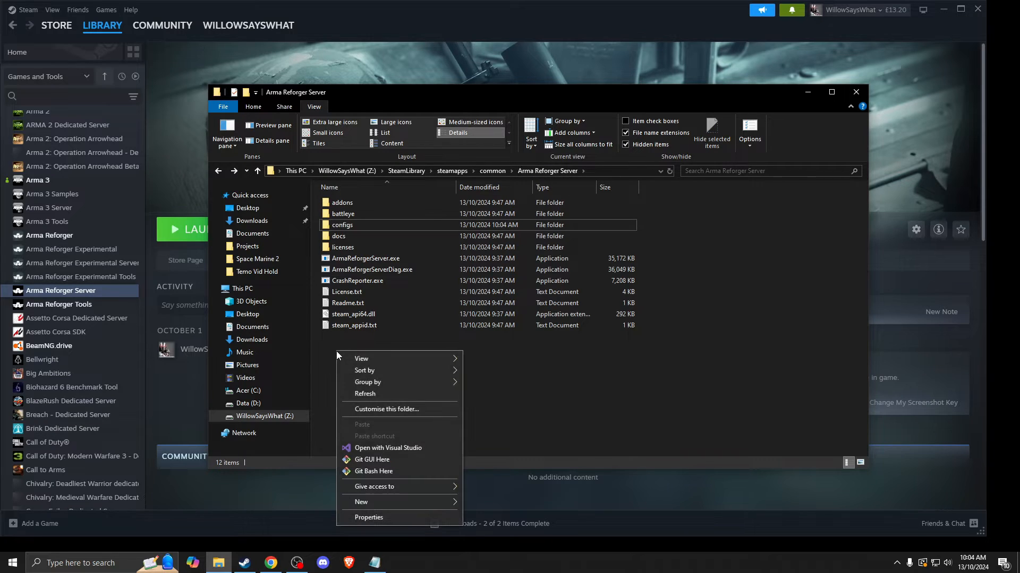
mouse_move(362, 503)
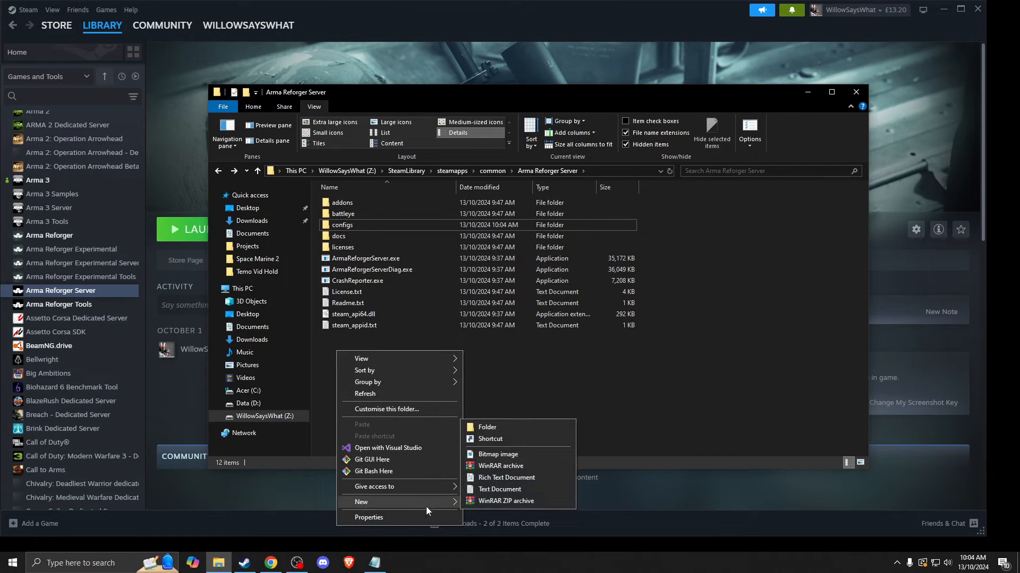
click(505, 490)
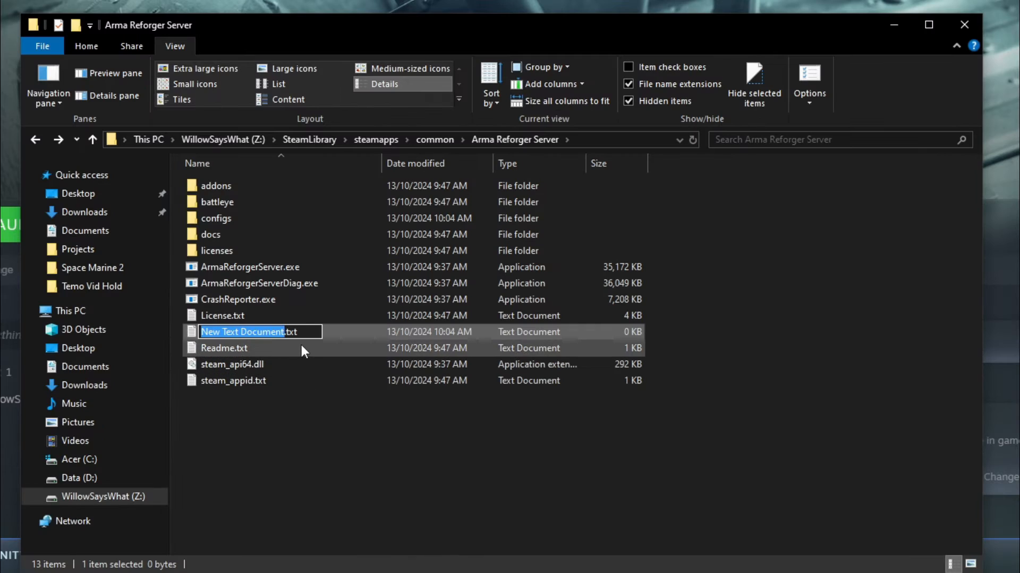
drag(307, 332, 198, 333)
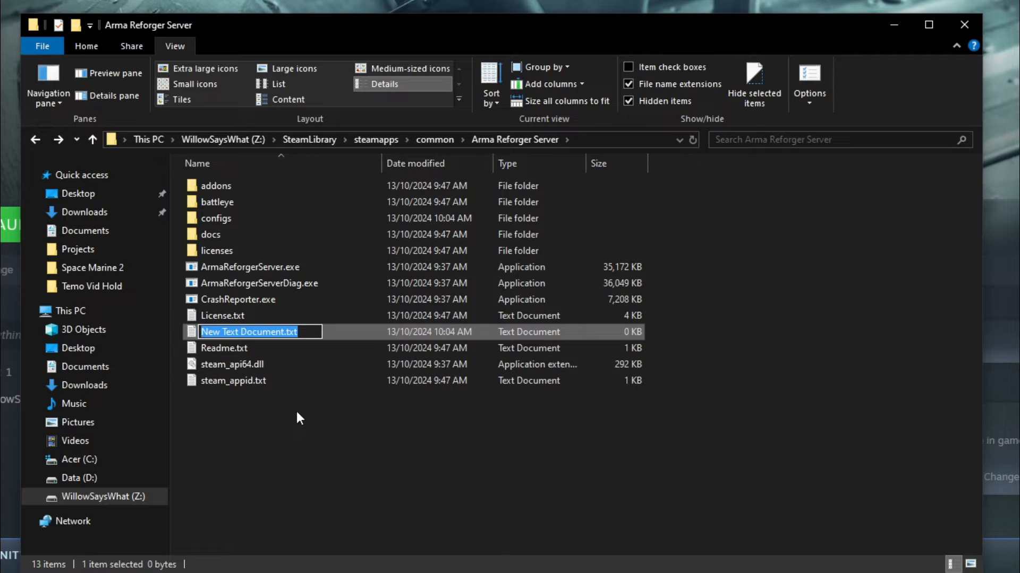
text(serv)
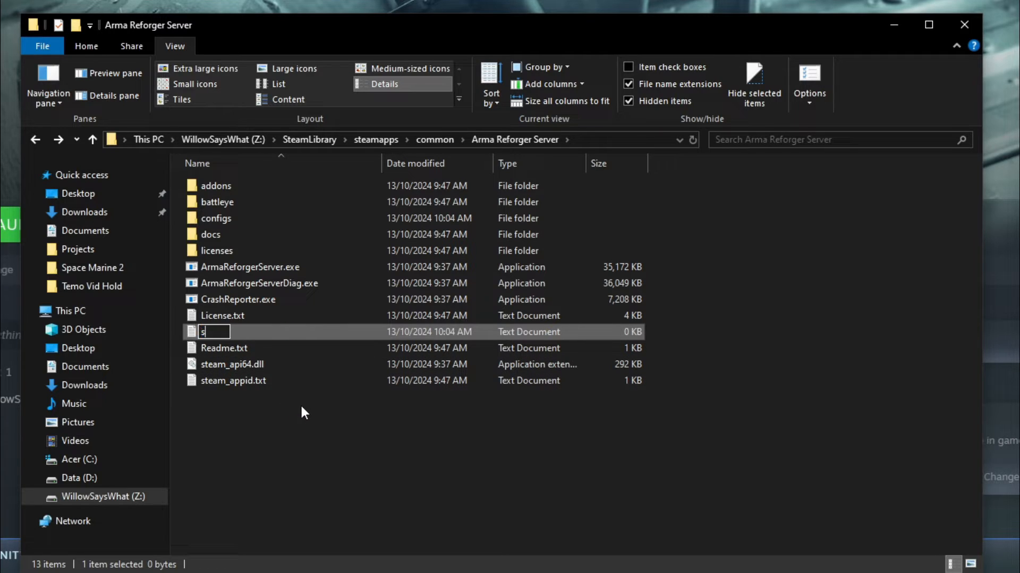
text(er.bat)
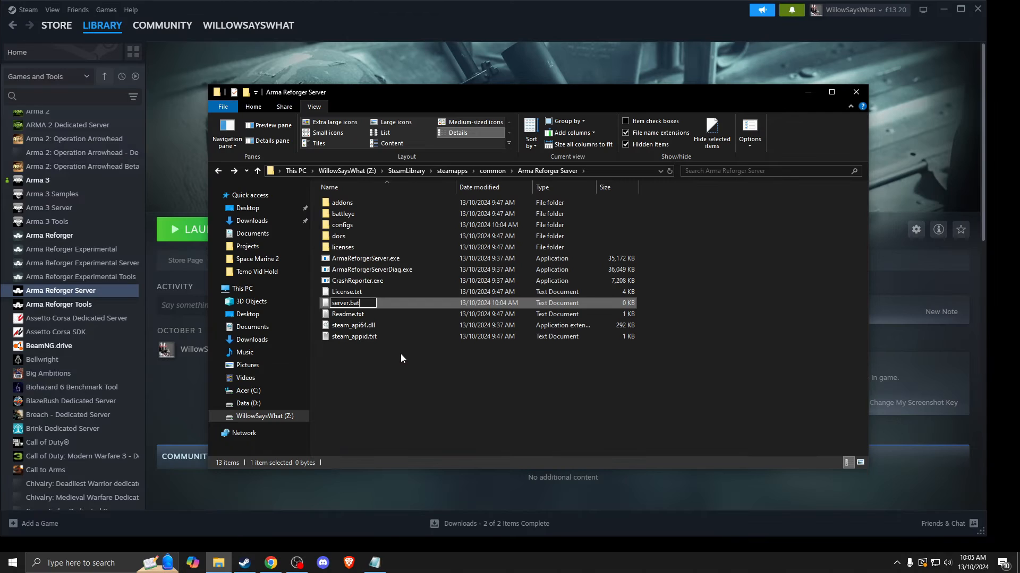
key(Return)
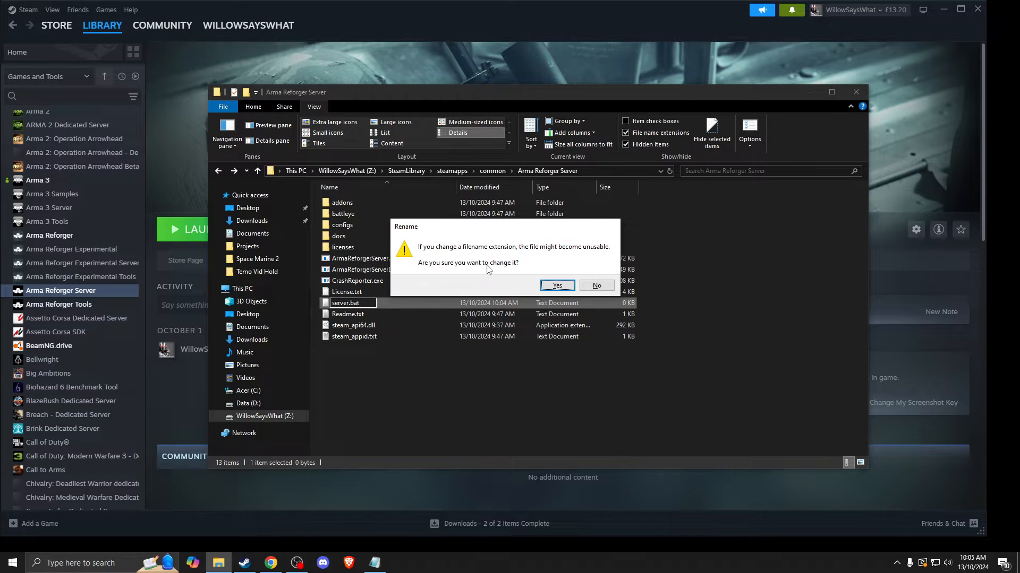
click(557, 287)
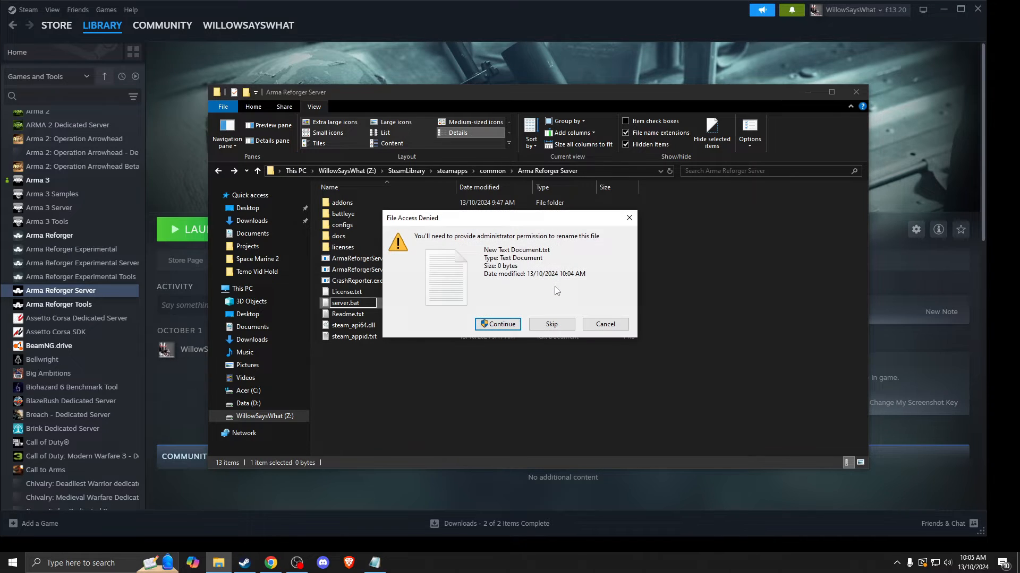
click(496, 326)
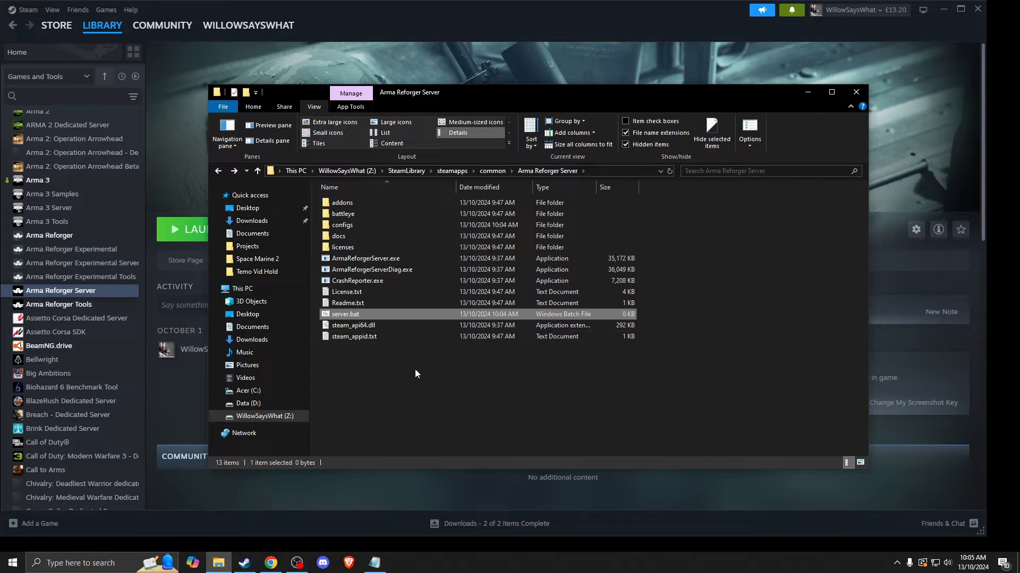
Paste ArmaReforgerServer.exe -config ".\configs\config.json" into server.bat in Notepad++ and save
right_click(346, 314)
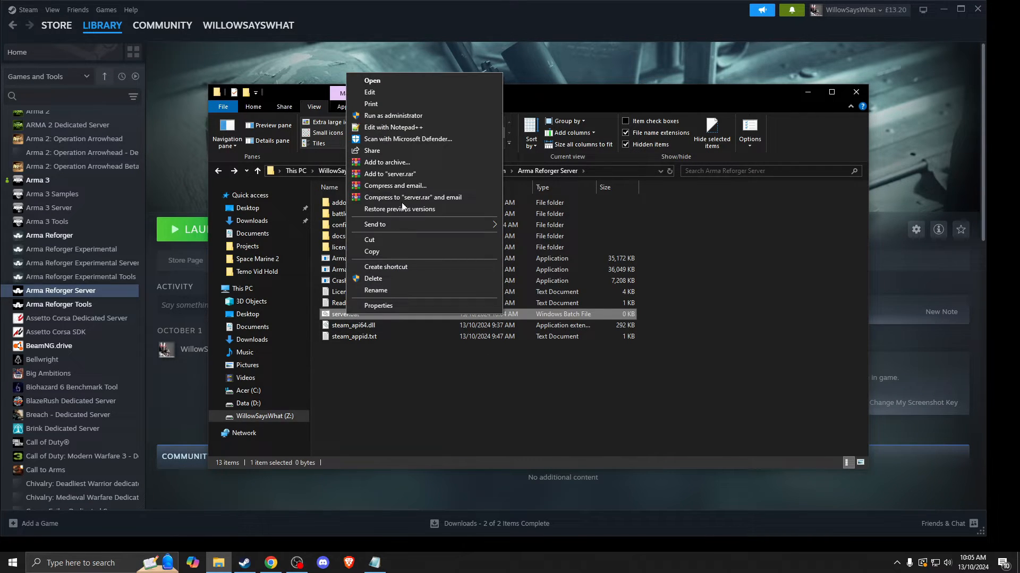
click(407, 130)
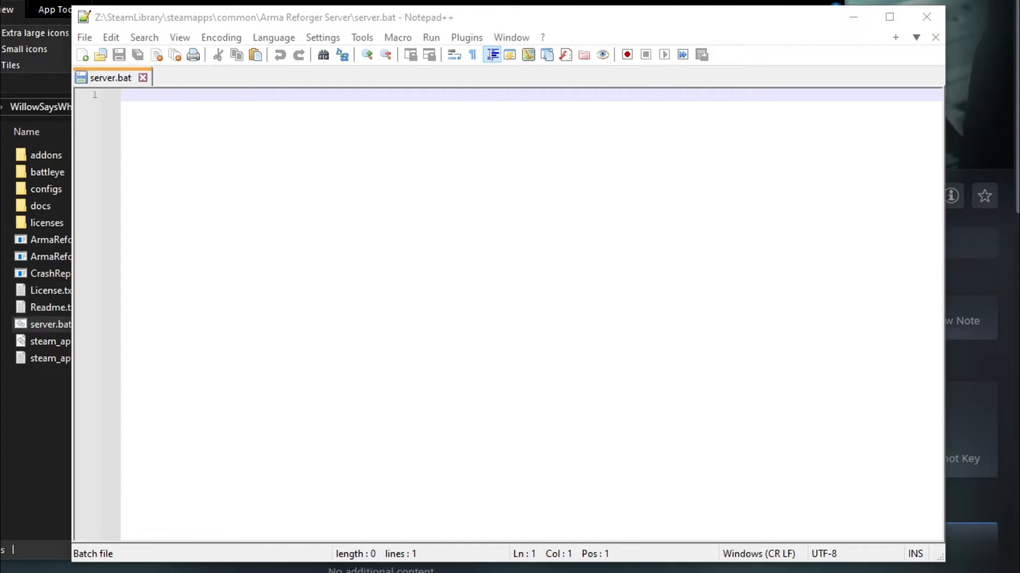
click(141, 101)
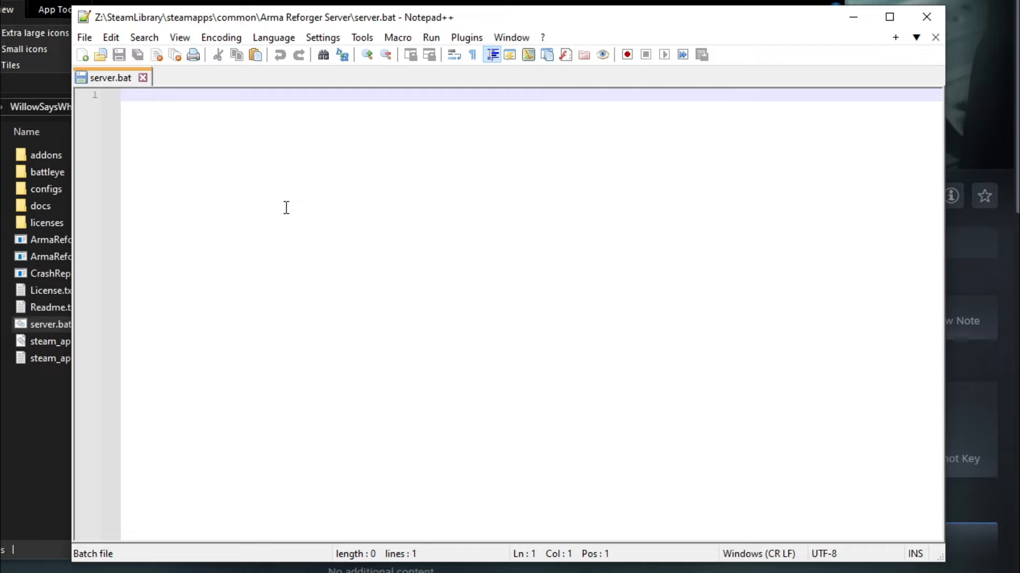
text(ArmaReforgerServer.exe -config ".\configs\config.json")
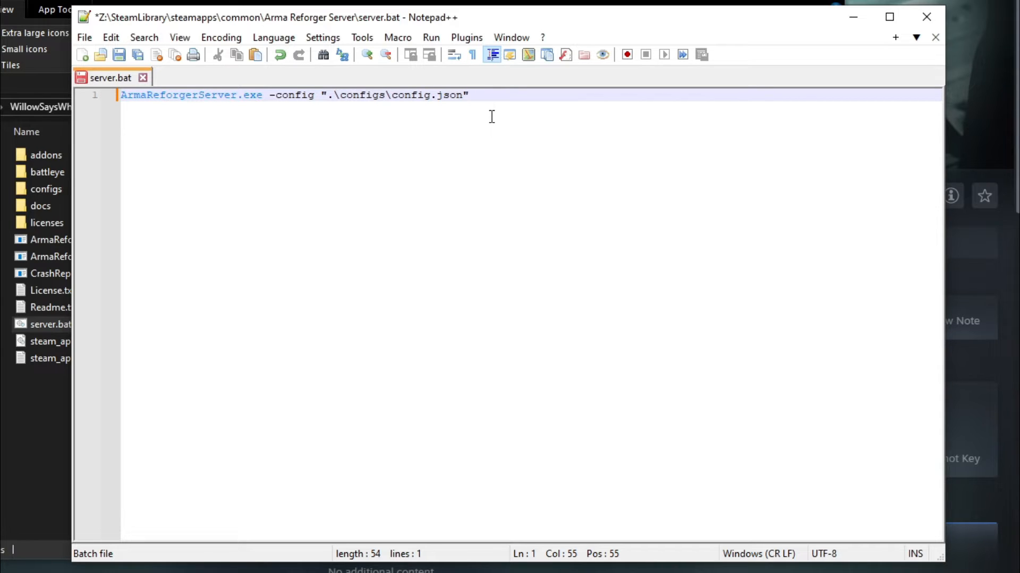
key(ctrl+s)
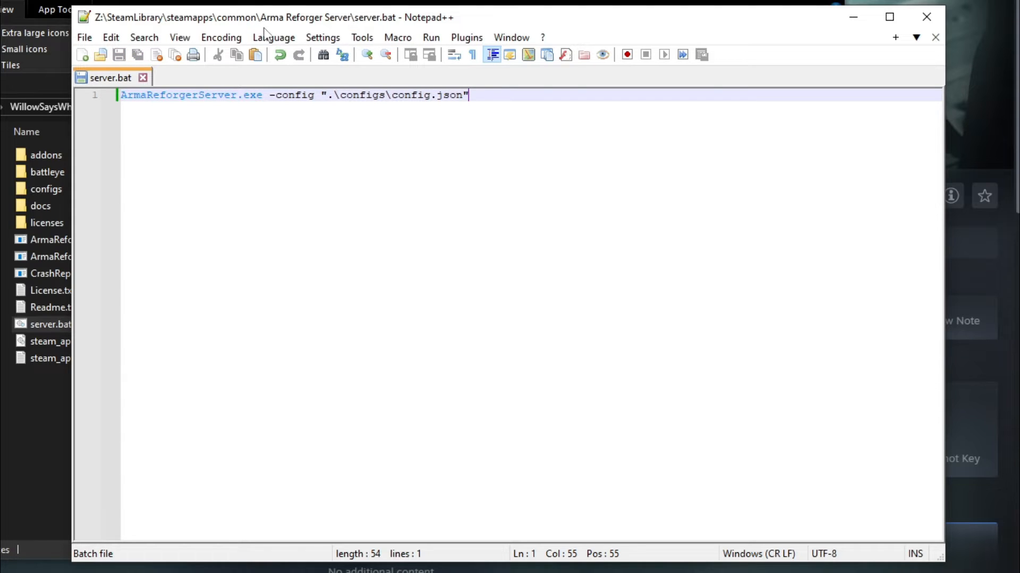
Confirm server.bat is saved from the File menu, then close Notepad++
click(85, 37)
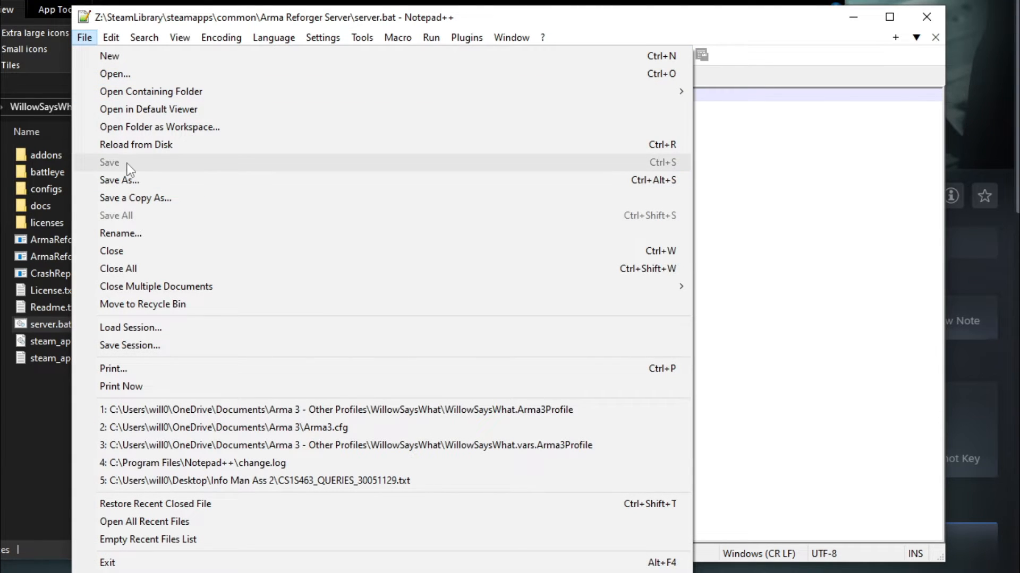
click(801, 97)
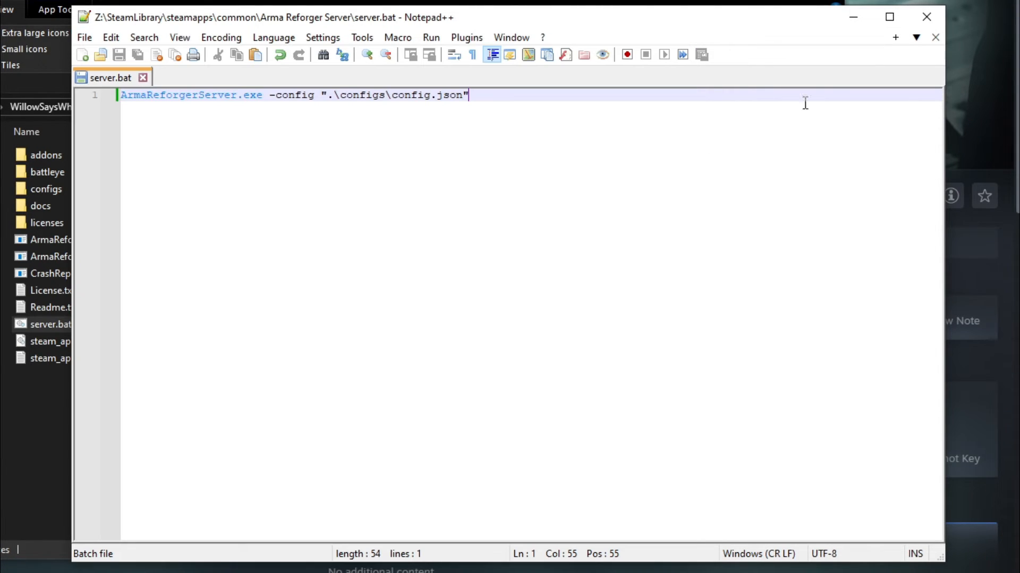
click(926, 17)
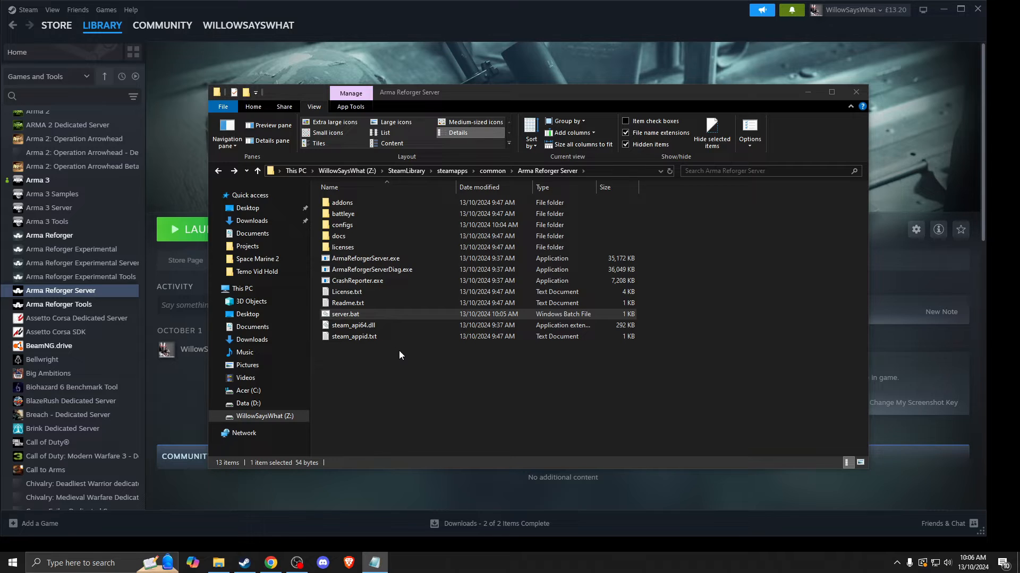
In the Notepad note, select the .\configs\config.json path without its quotes
key(alt+Tab)
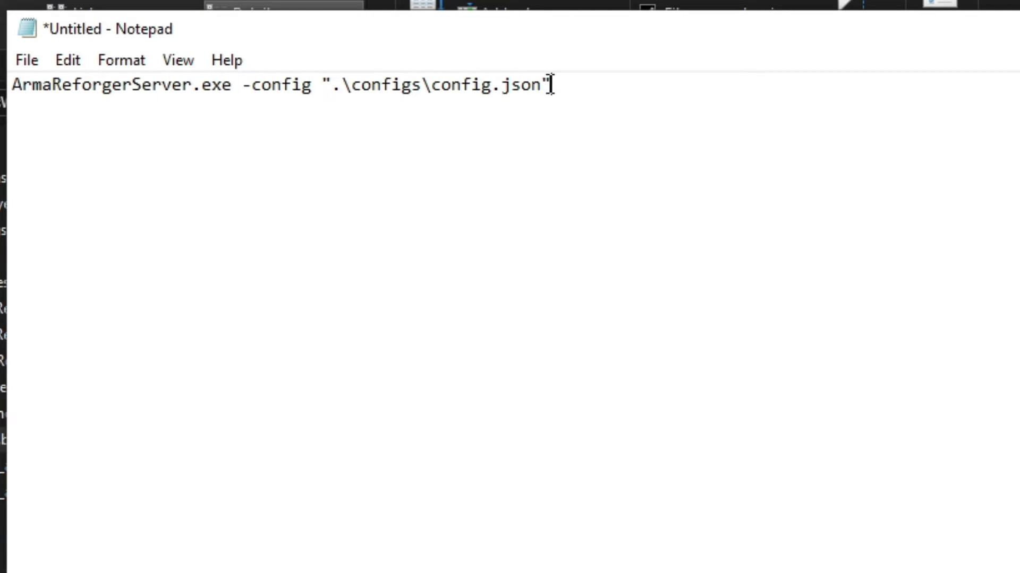
drag(551, 84, 321, 84)
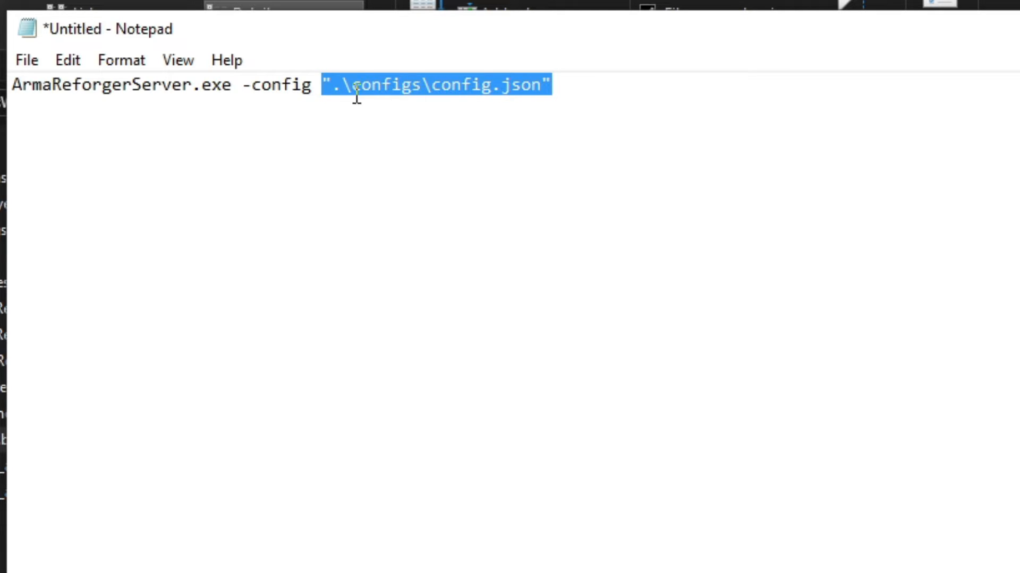
click(542, 95)
drag(537, 94, 330, 94)
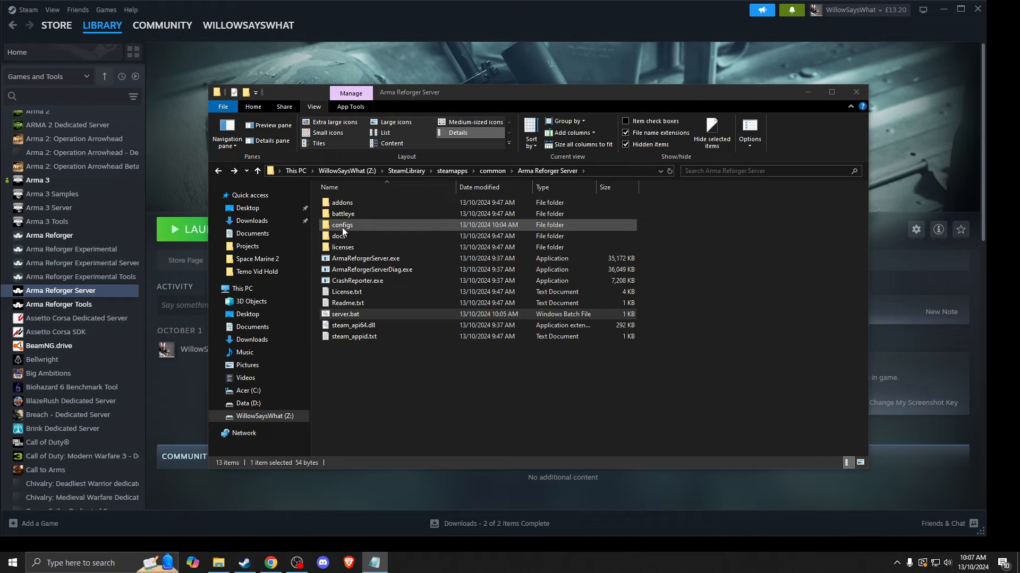
Create an empty config.json in the configs folder by renaming a new text document
double_click(342, 227)
right_click(343, 237)
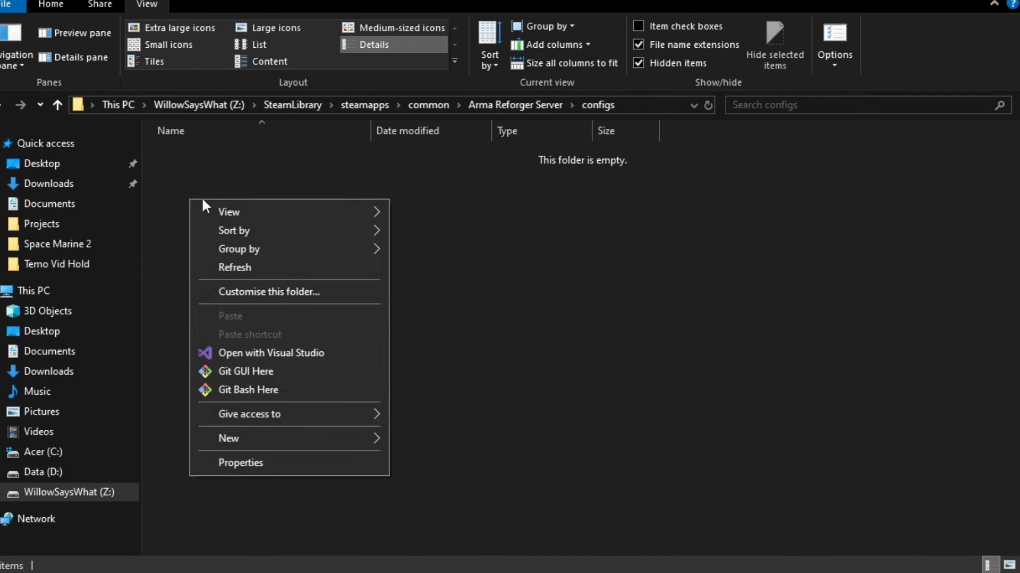
mouse_move(240, 438)
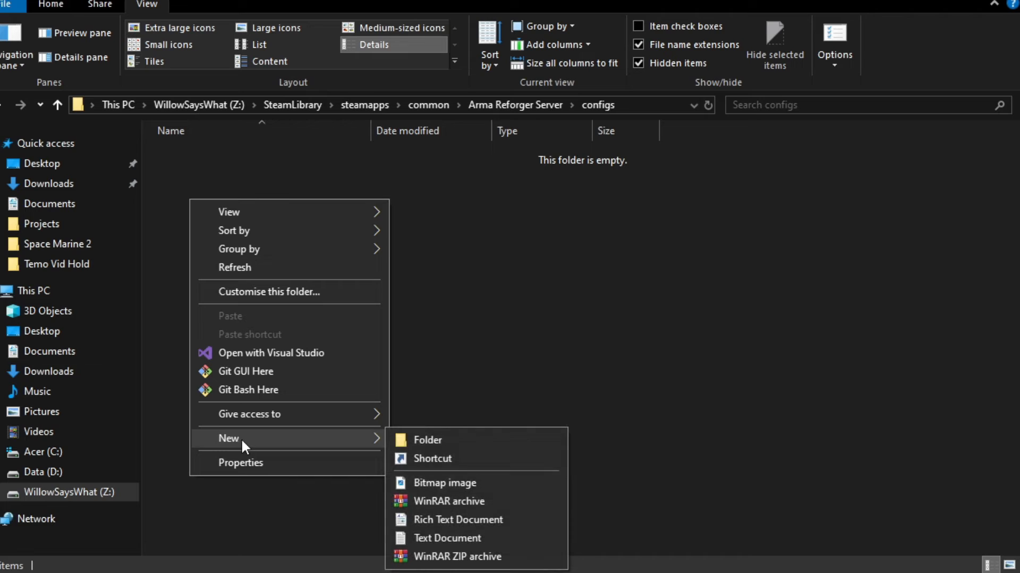
click(460, 539)
drag(296, 155, 175, 152)
text(config)
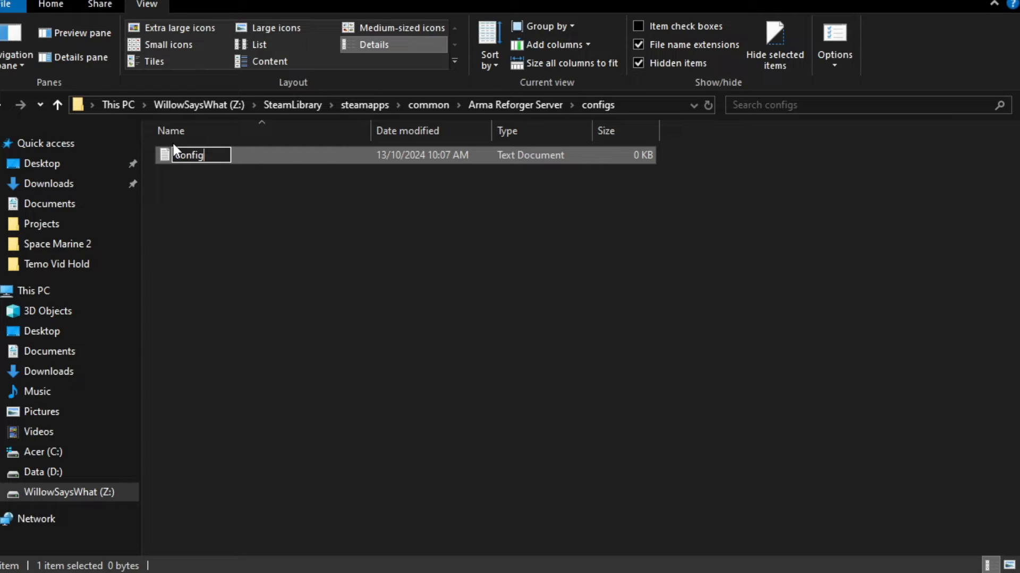
text(.json)
key(Return)
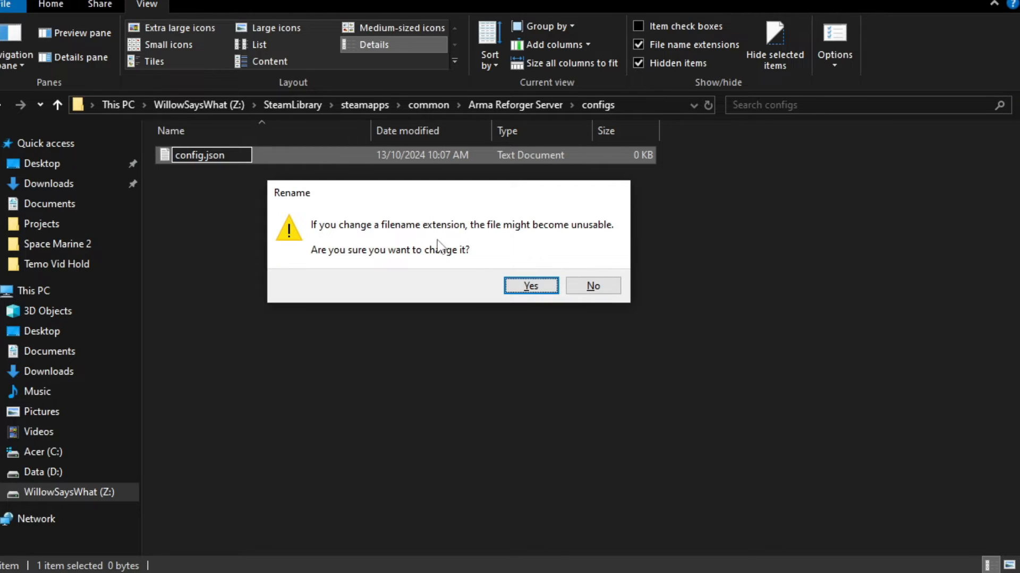
click(524, 287)
click(445, 345)
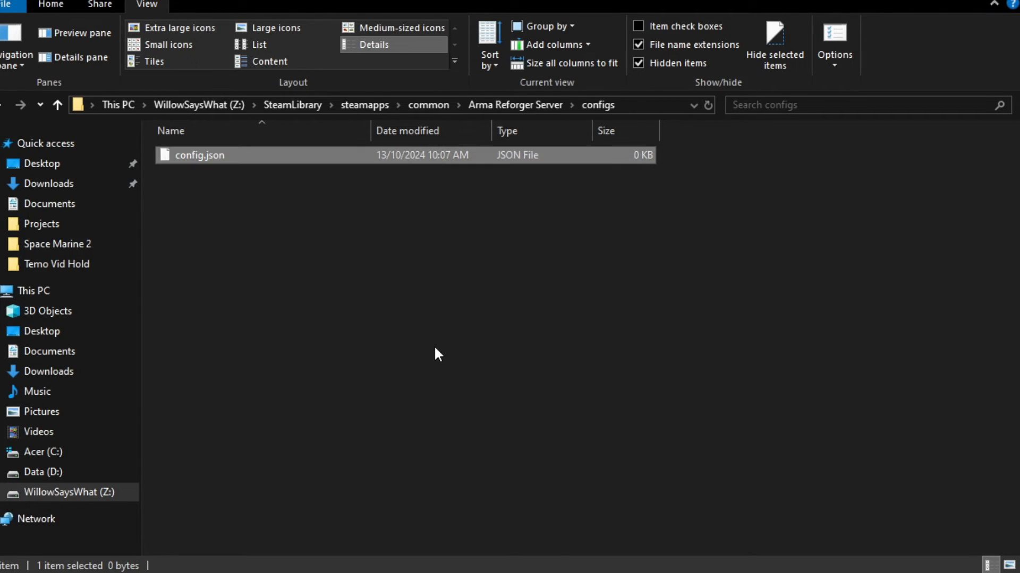
Open config.json with Visual Studio Code from its context menu
right_click(199, 155)
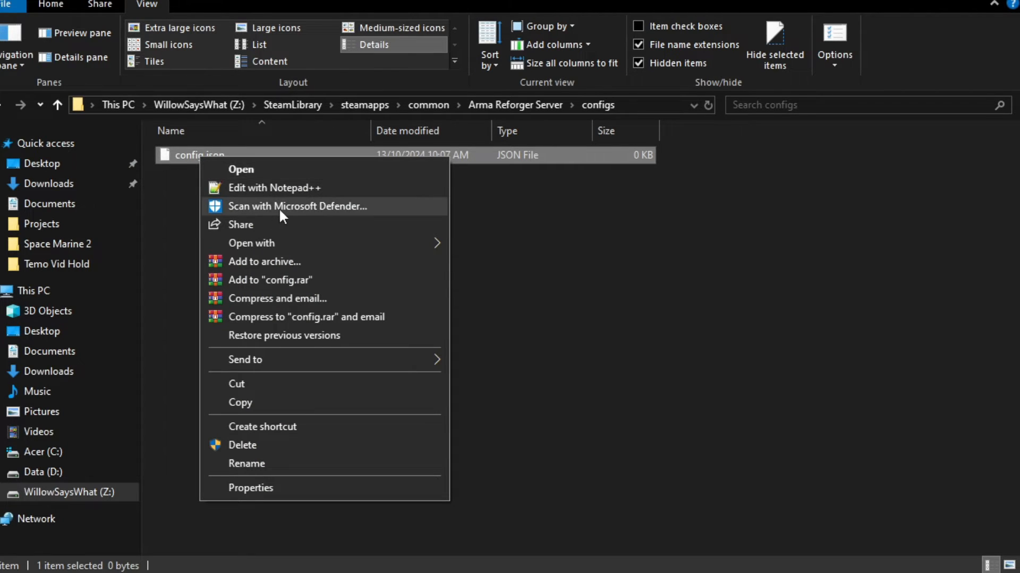
mouse_move(337, 241)
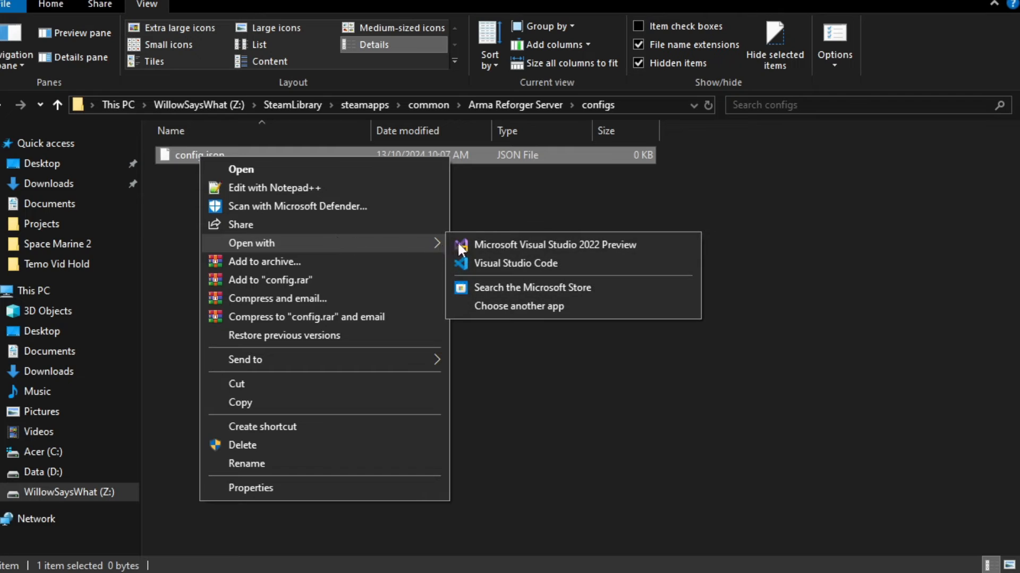
click(504, 263)
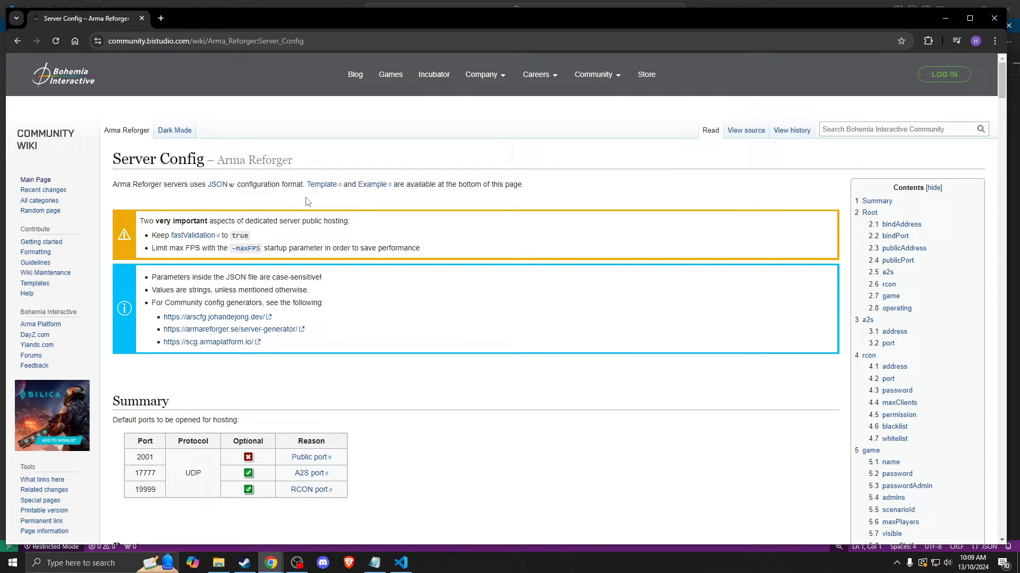
Copy the whole Template JSON block from the wiki's Server Config page
scroll(215, 355, down, 1)
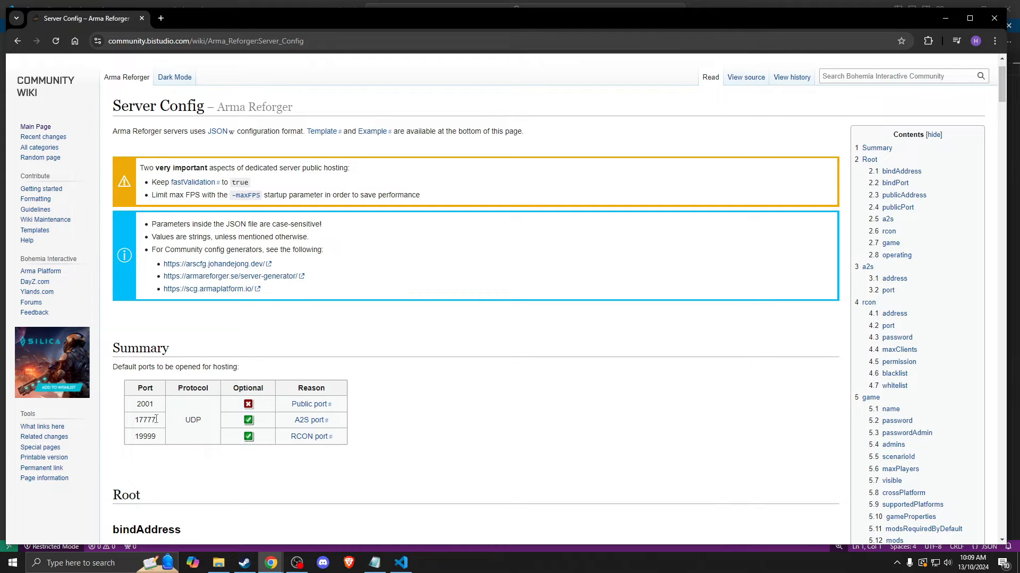
drag(999, 90, 1007, 504)
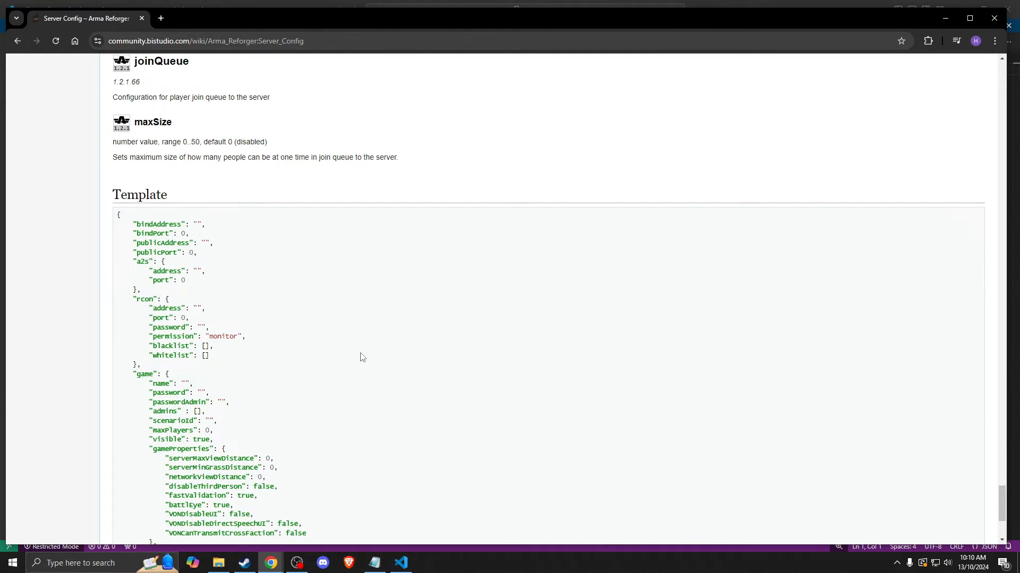
scroll(169, 234, down, 1)
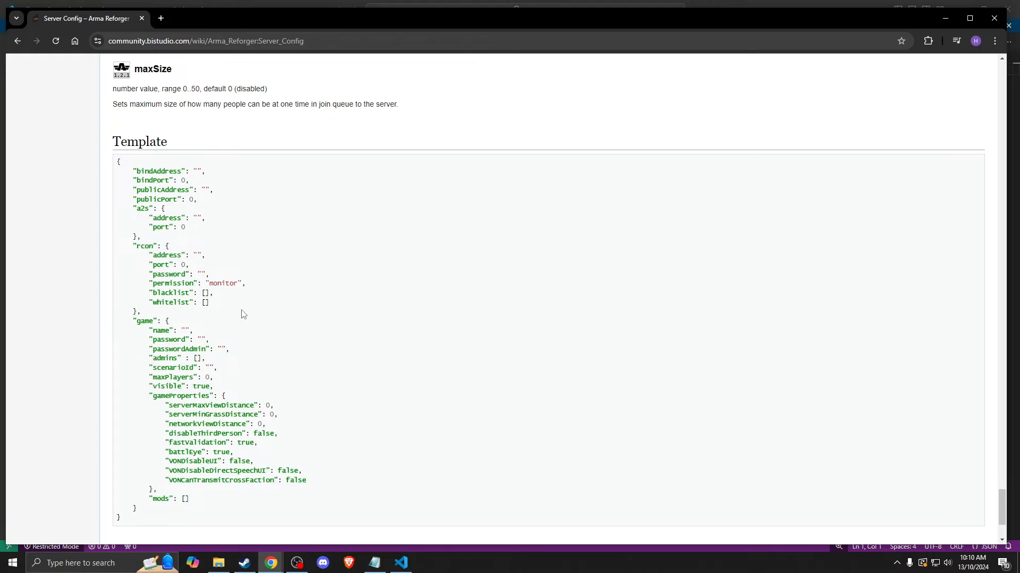
drag(118, 160, 153, 519)
key(ctrl+c)
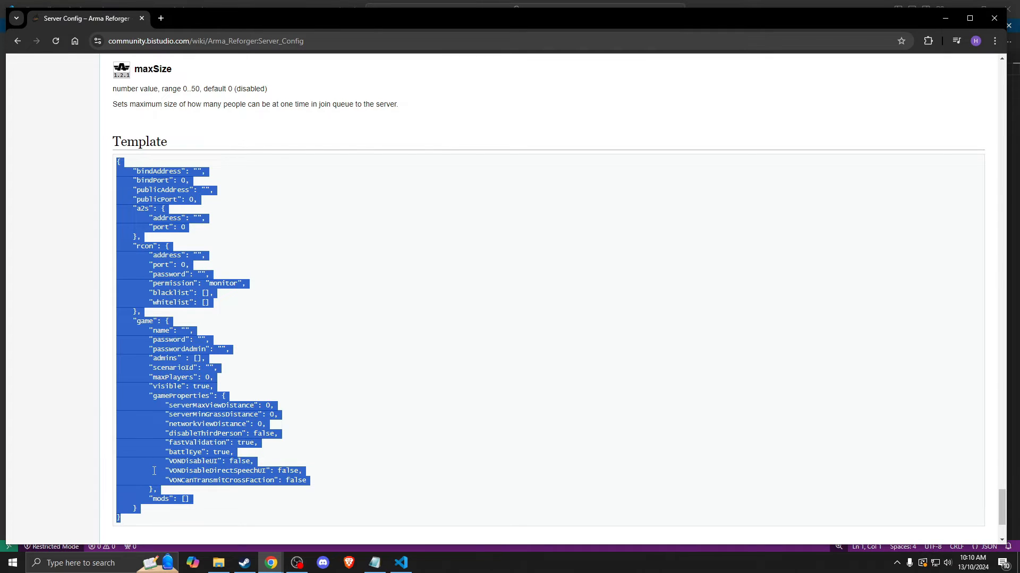
click(401, 563)
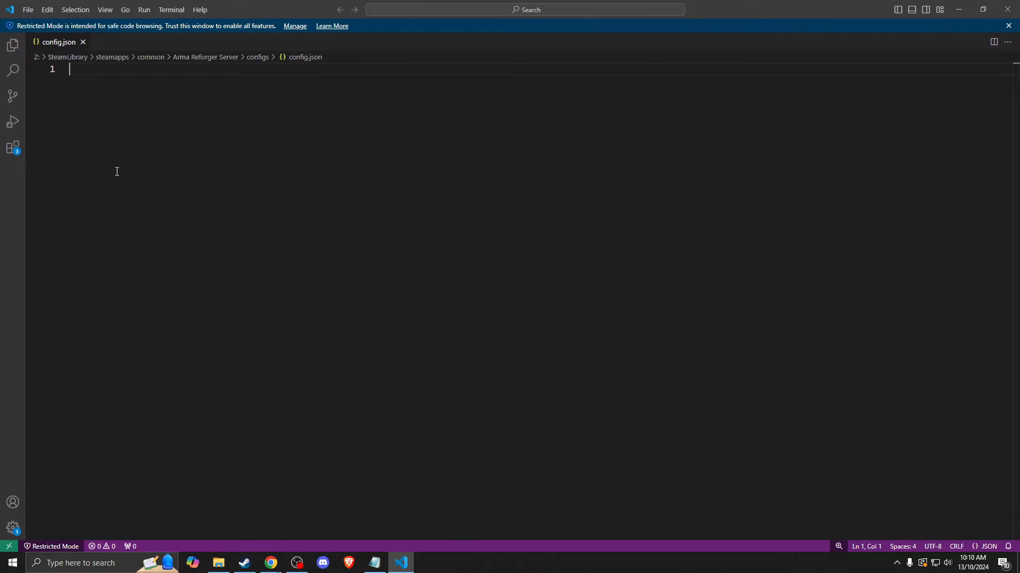
Paste the wiki template into config.json and save it
key(ctrl+v)
scroll(275, 347, up, 3)
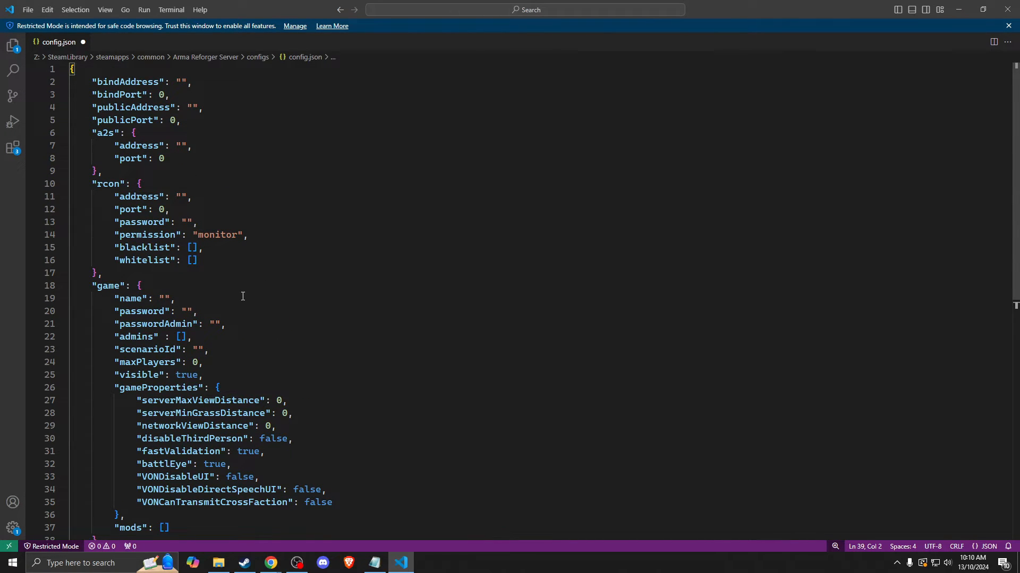
key(ctrl+s)
Highlight the bindAddress, bindPort, publicAddress and publicPort settings in config.json
drag(92, 81, 155, 83)
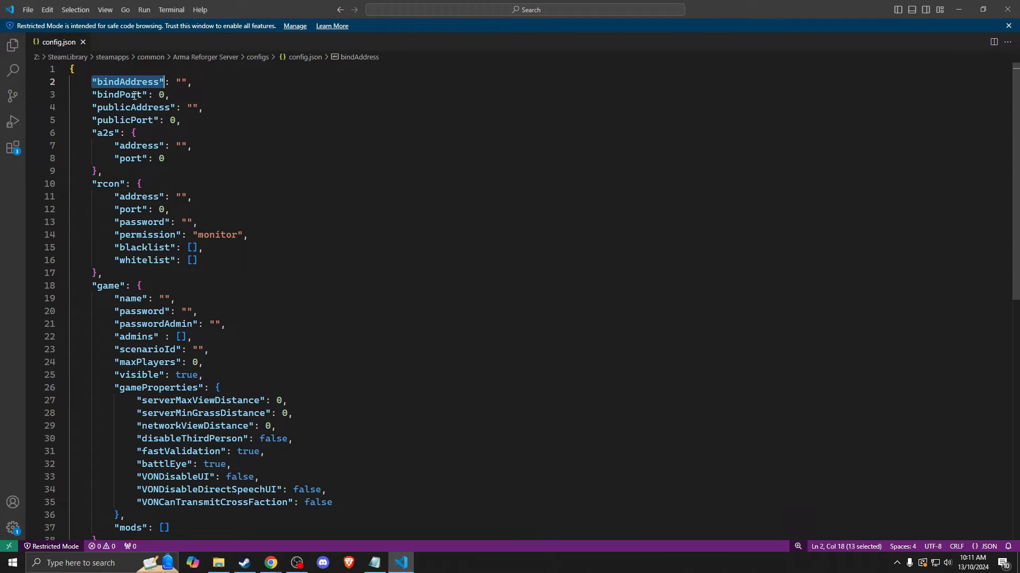
double_click(135, 95)
click(132, 107)
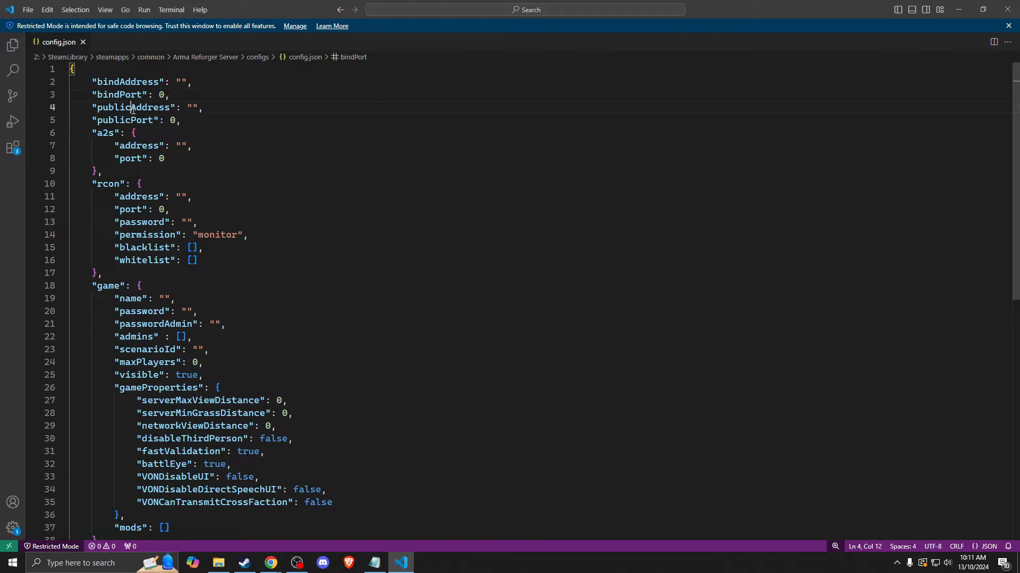
click(137, 120)
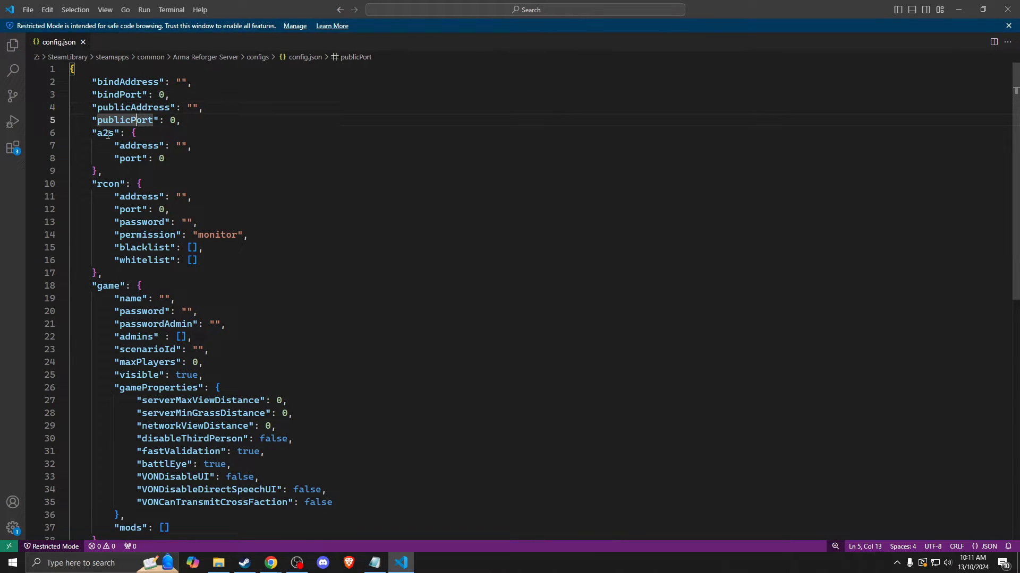
scroll(127, 191, down, 1)
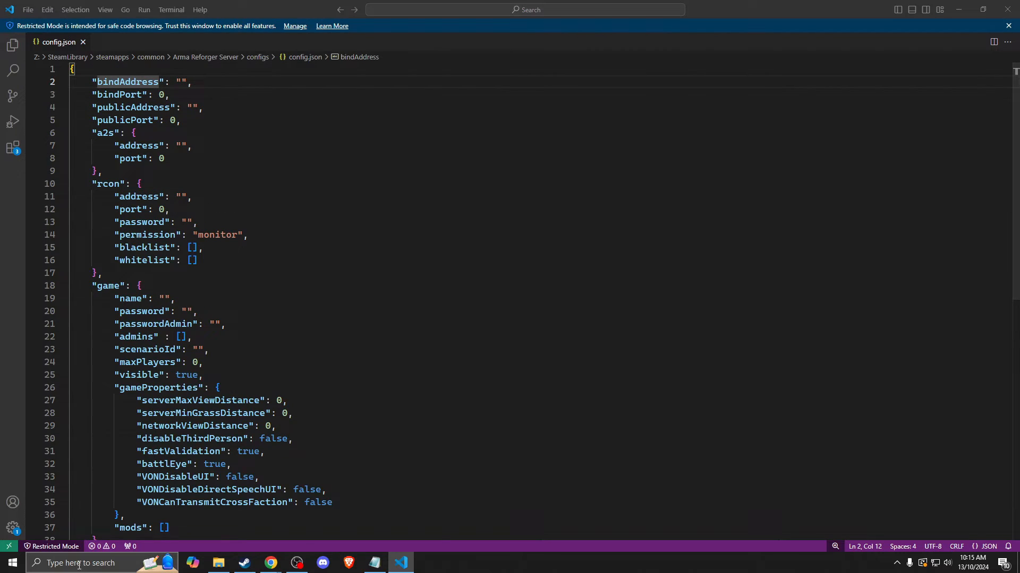
click(100, 563)
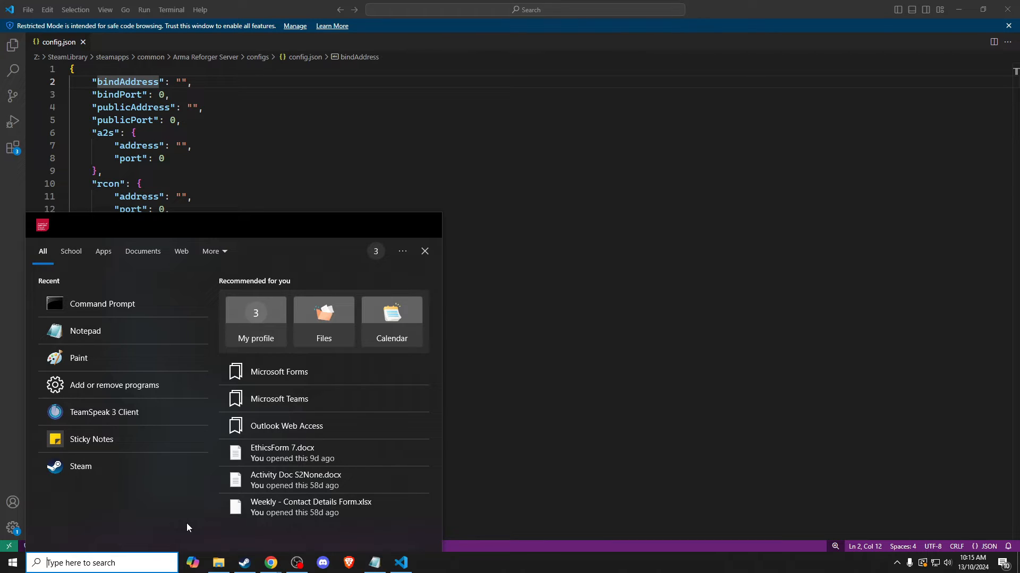
Launch Command Prompt via cmd search and enter ipconfig at the prompt
text(cmd)
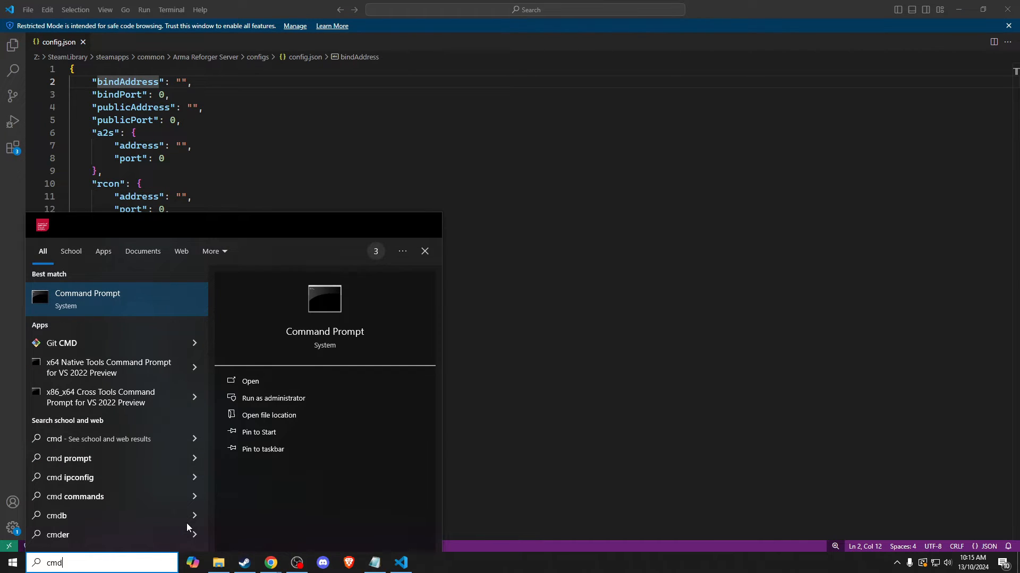
click(107, 307)
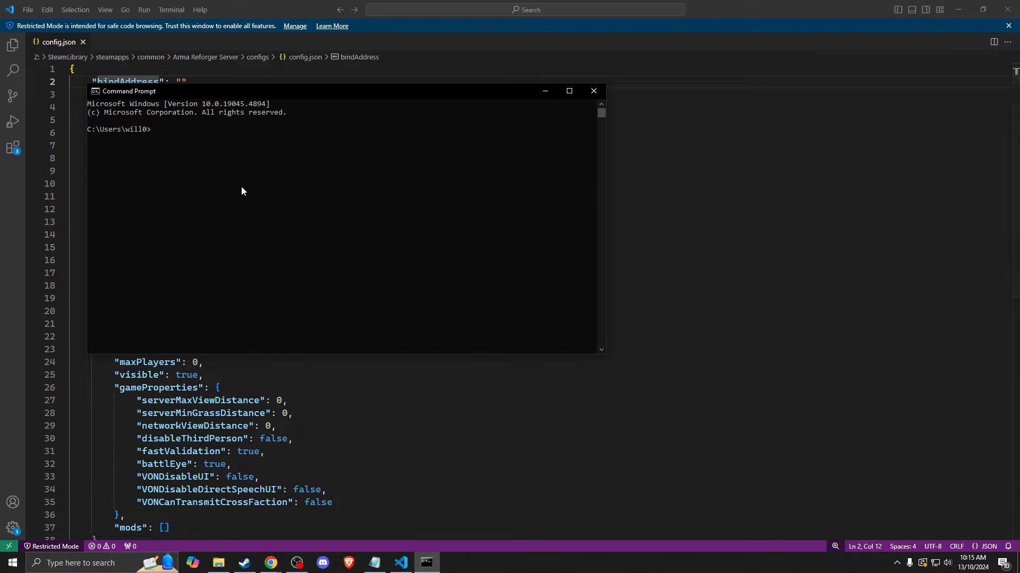
text(ipco)
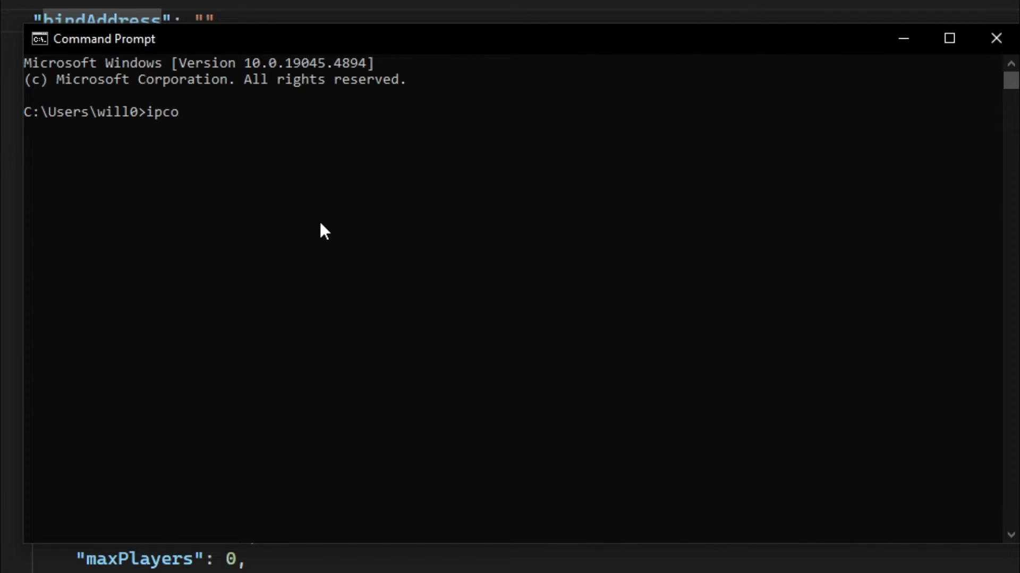
text(nfig)
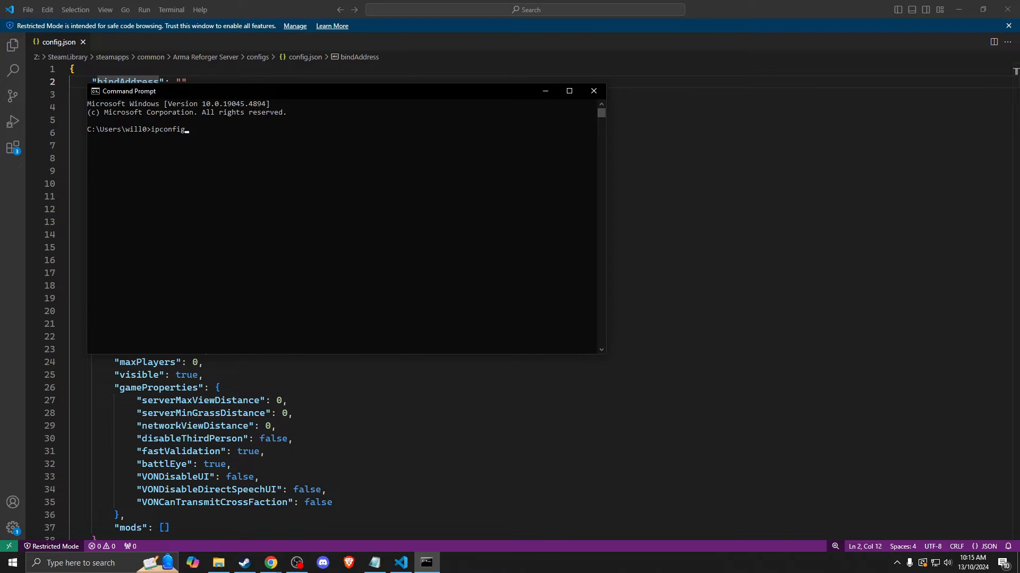
drag(1019, 90, 31, 42)
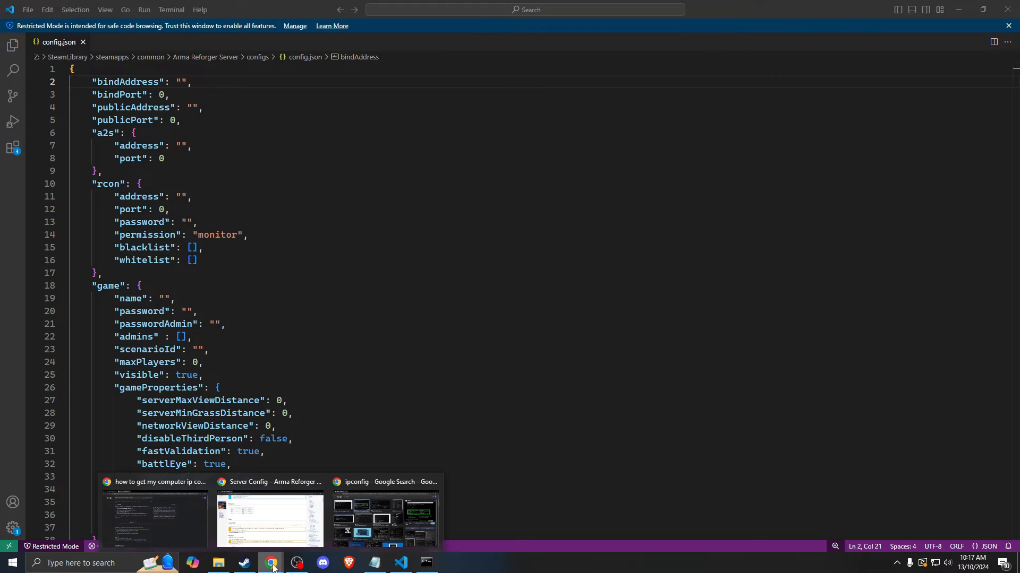
Look up bindPort's default 2001 on the wiki and set config.json's bindPort to 2001
click(300, 537)
scroll(231, 339, down, 1)
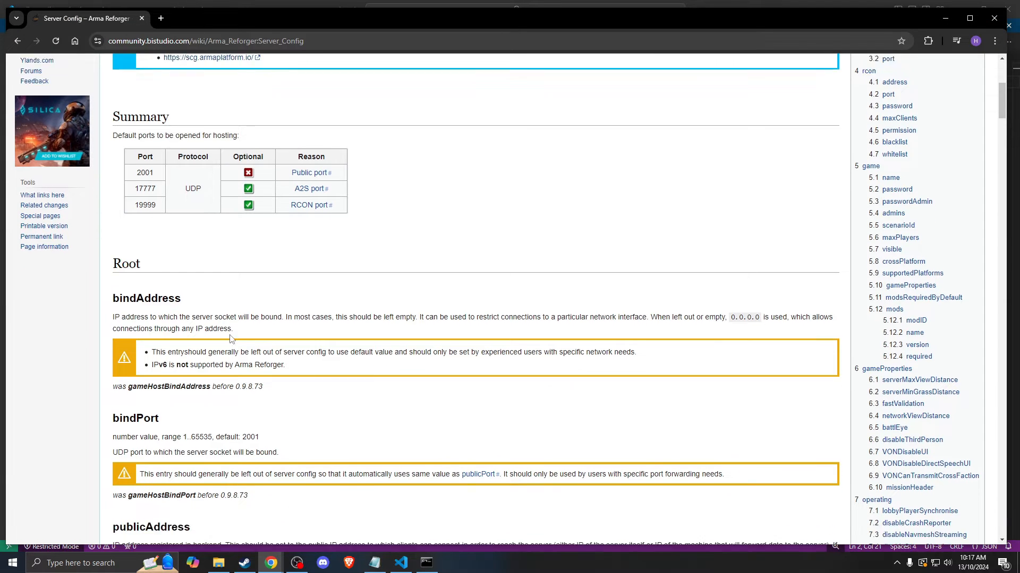
scroll(230, 338, down, 4)
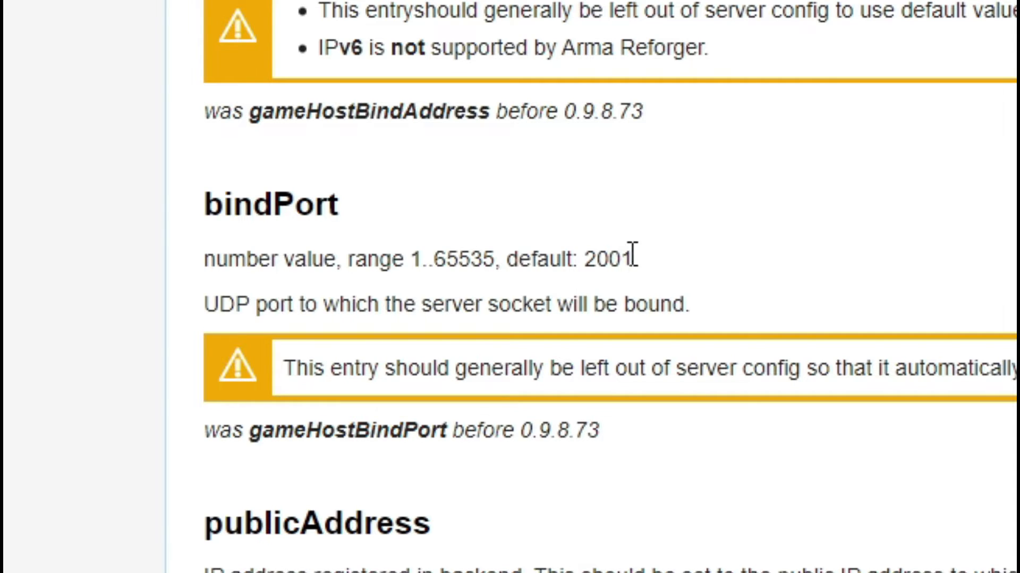
drag(633, 255, 579, 258)
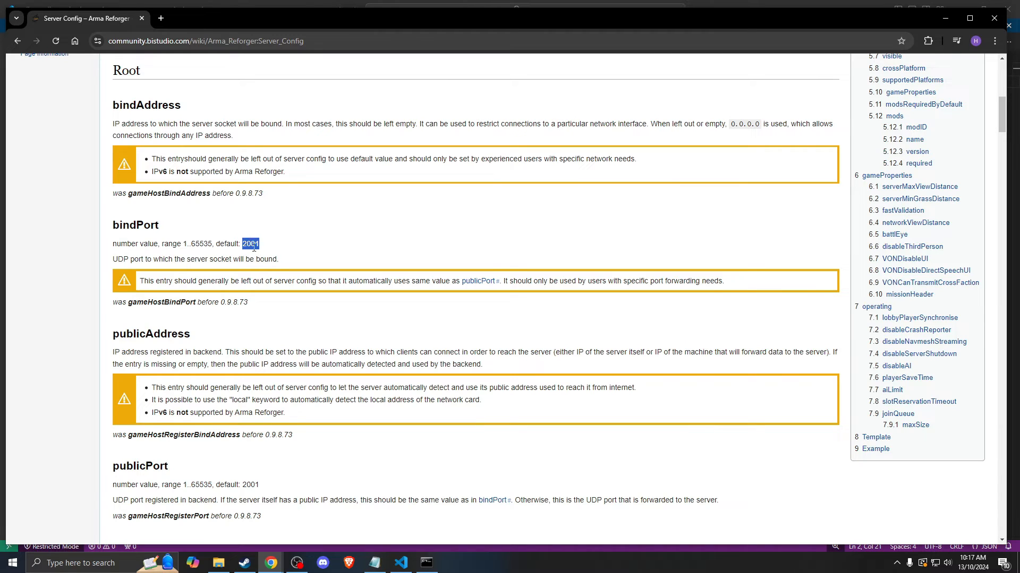
click(401, 563)
double_click(161, 94)
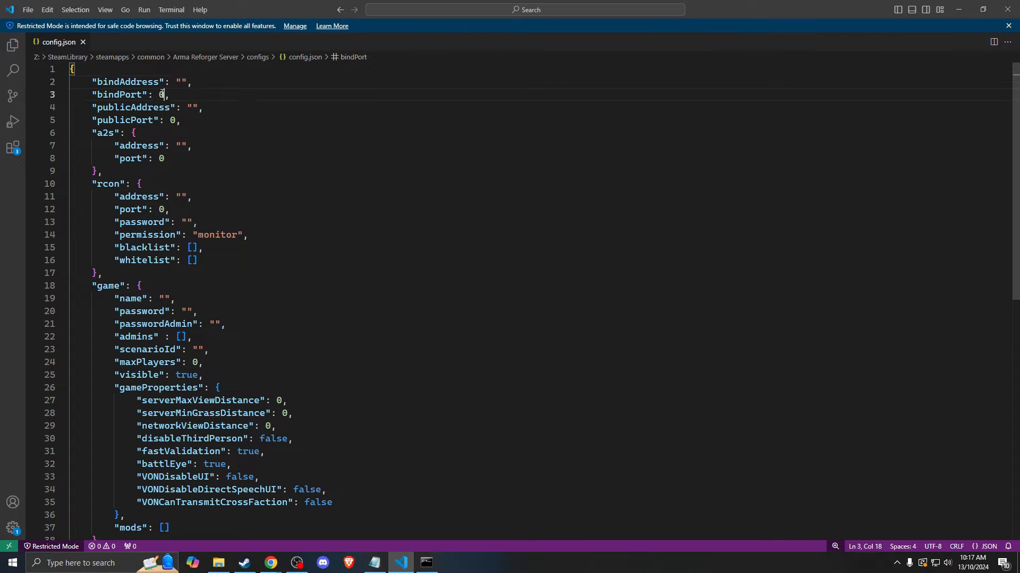
text(2001)
click(192, 109)
Scroll further through the Server Config wiki page and open a new browser tab
key(alt+Tab)
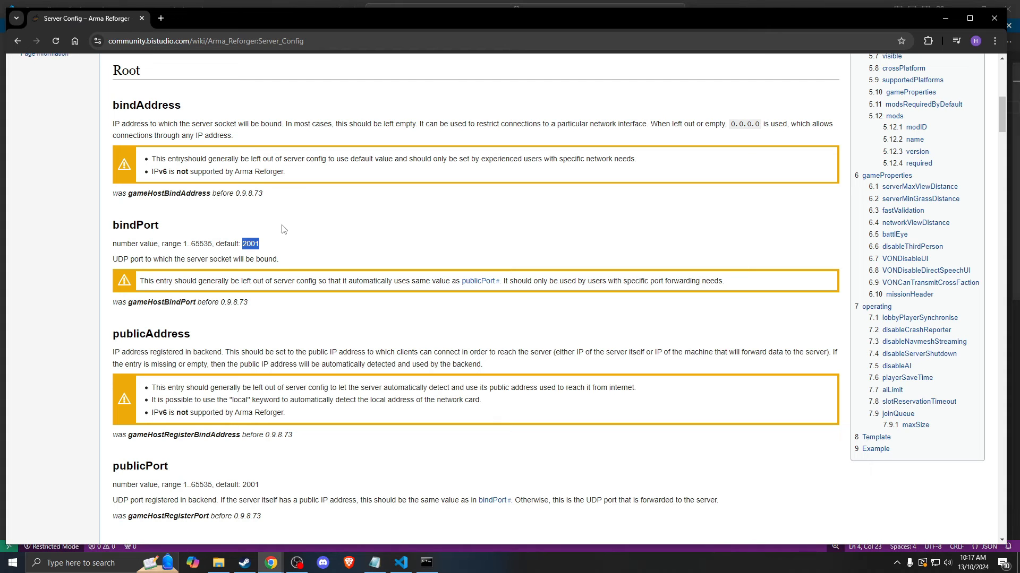
scroll(196, 309, down, 1)
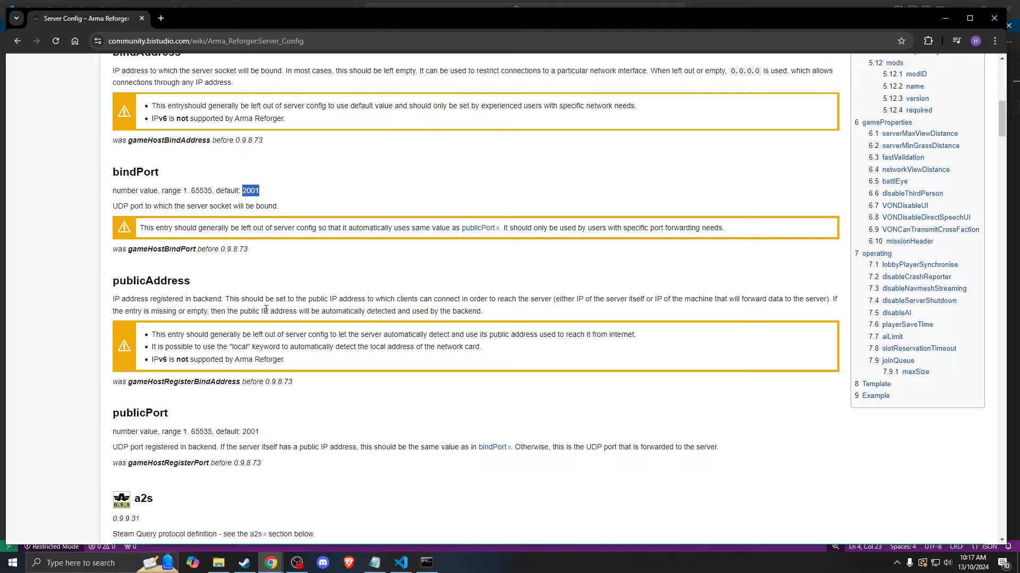
scroll(263, 307, down, 1)
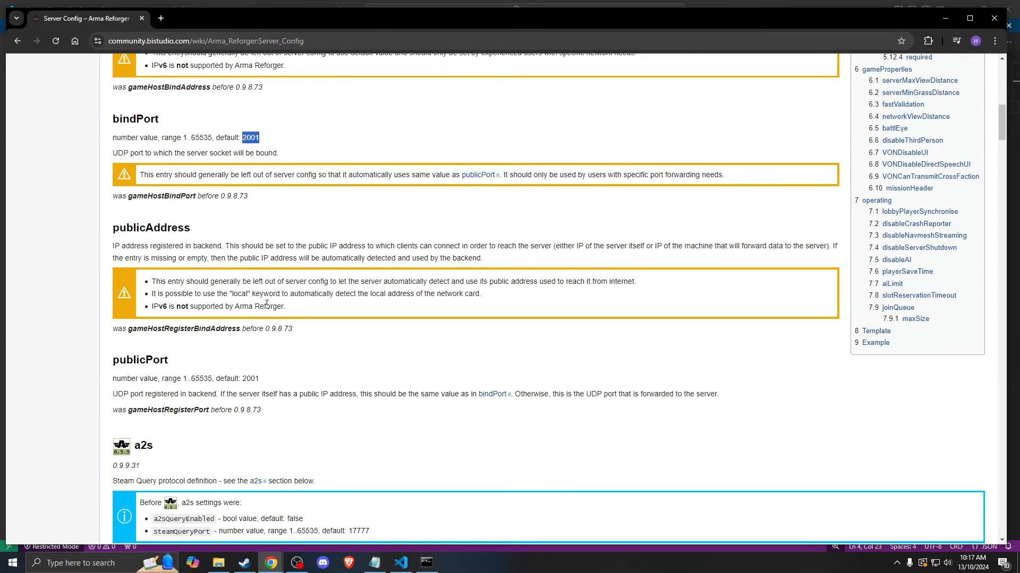
scroll(264, 304, up, 1)
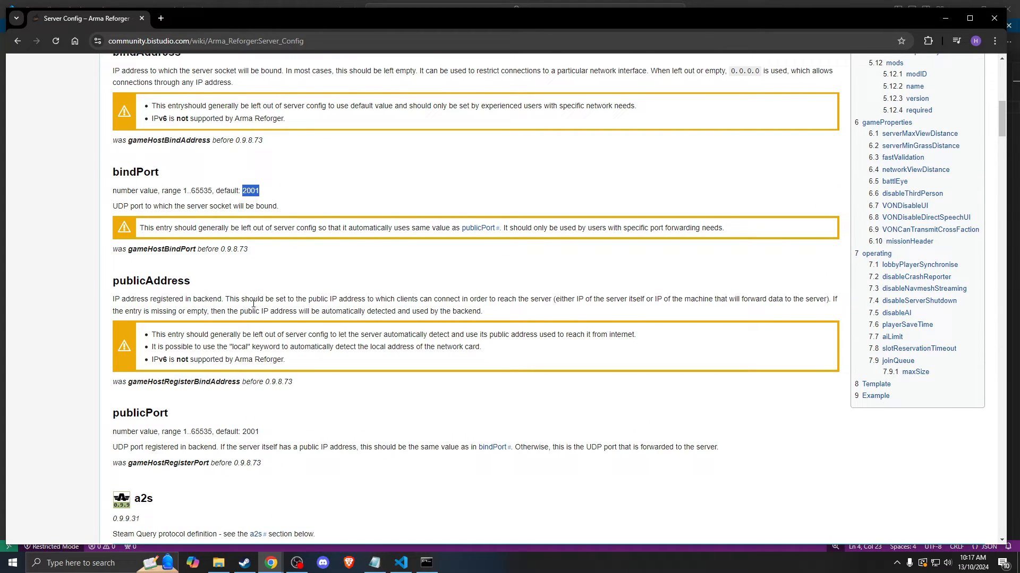
key(ctrl+t)
Search Google for 'find my ip', then return to the Server Config page and config.json
text(findmy)
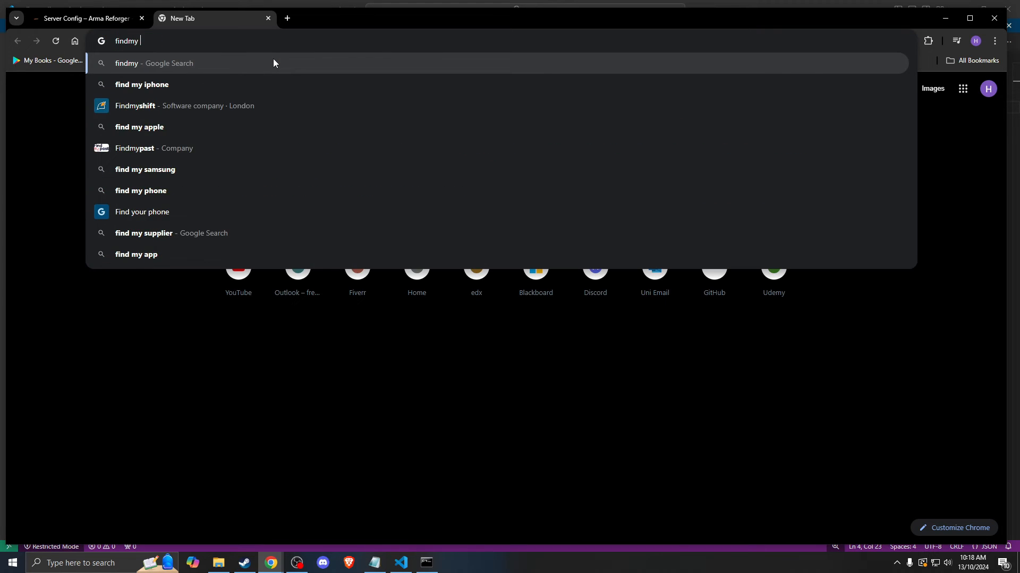
key(BackSpace)
text(my ip)
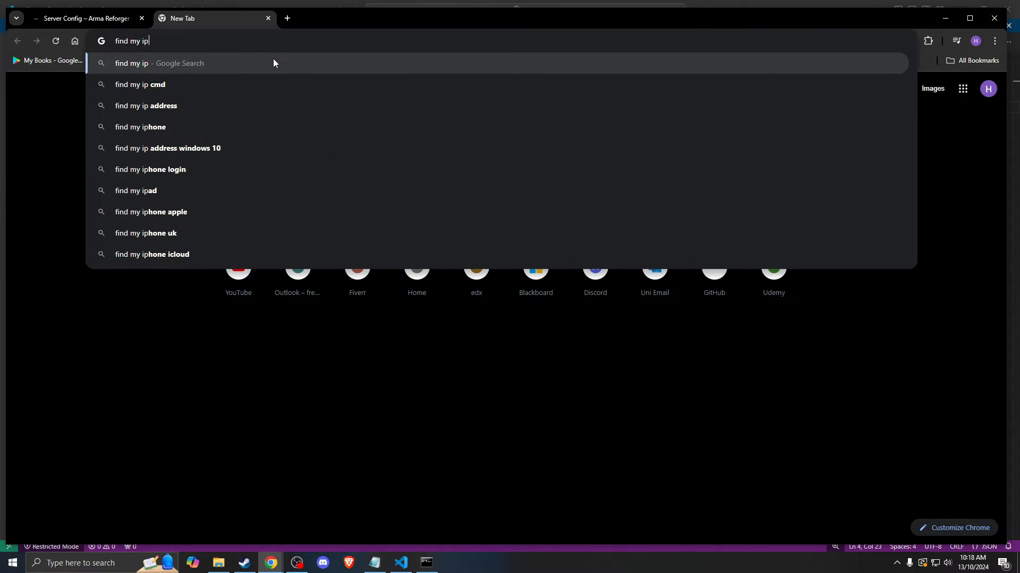
key(Return)
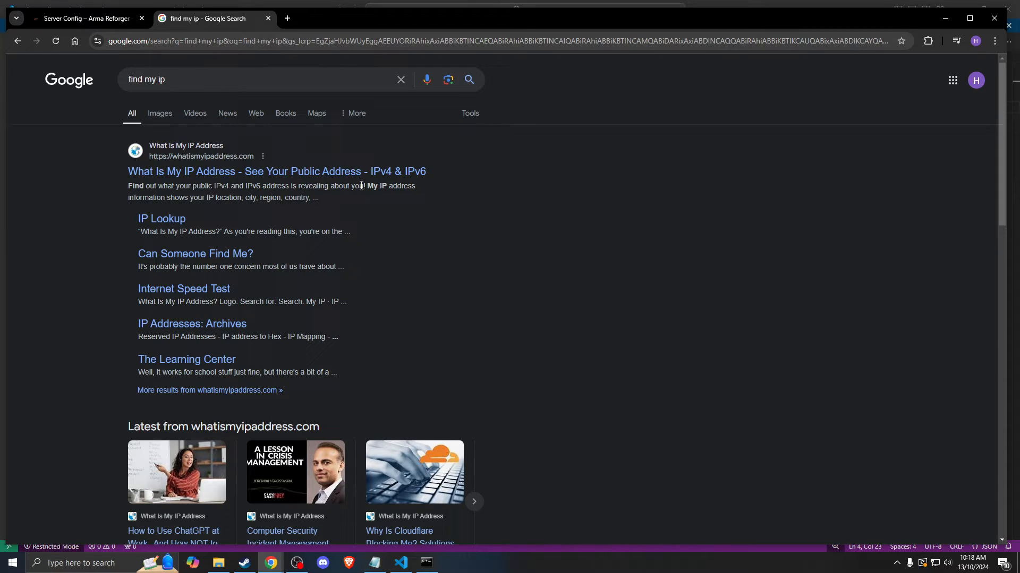
click(97, 23)
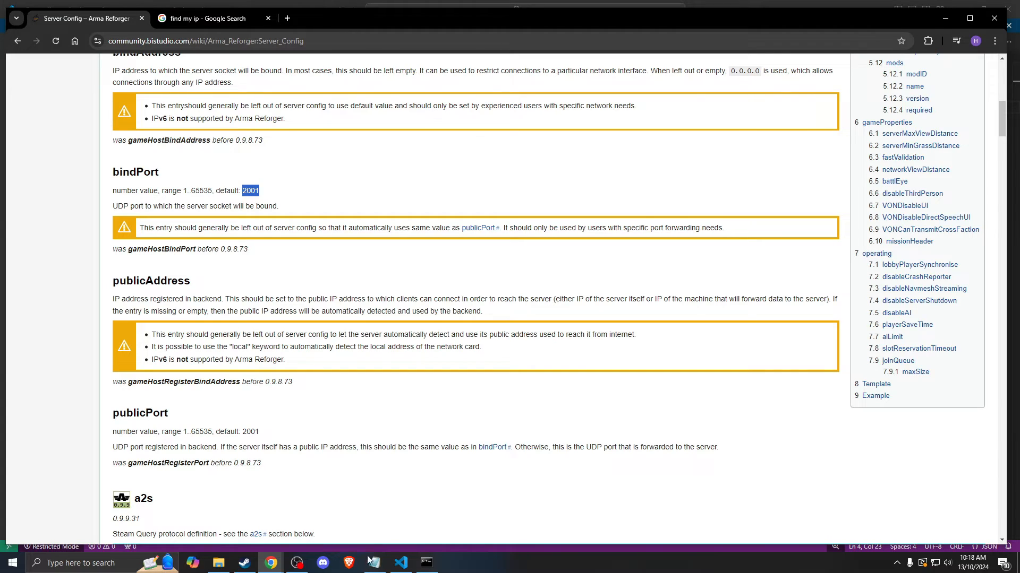
click(401, 562)
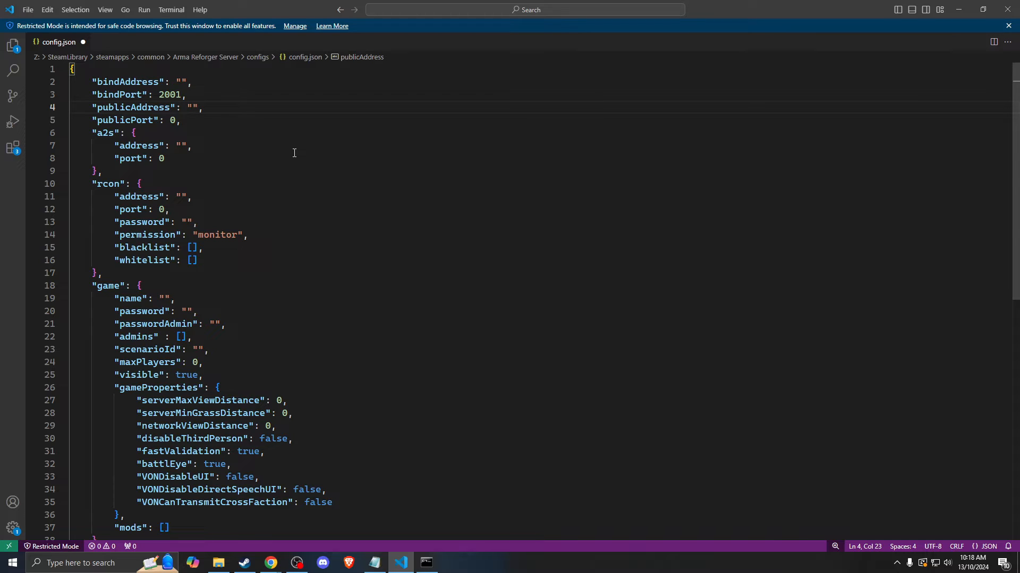
Enter the note 'what is my ip address website' as the publicAddress value
text(waht)
key(BackSpace)
key(BackSpace)
key(BackSpace)
text(aht)
key(BackSpace)
key(BackSpace)
key(BackSpace)
text(hat is my ip address website)
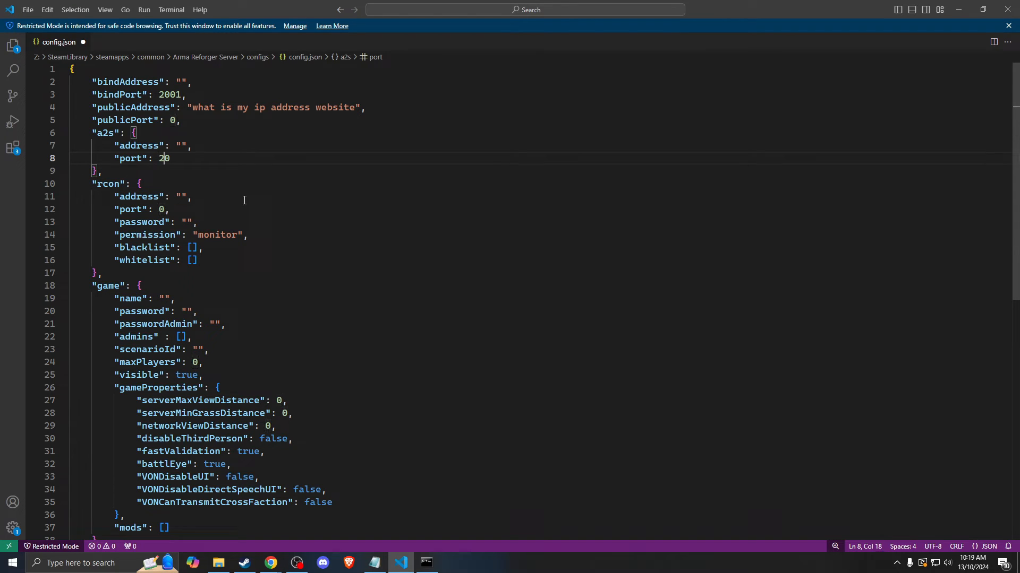
text(01)
key(ctrl+z)
key(ctrl+z)
Set publicPort to 2001 and put the note 'cmd - ipconfig' in bindAddress
click(176, 120)
key(BackSpace)
text(2)
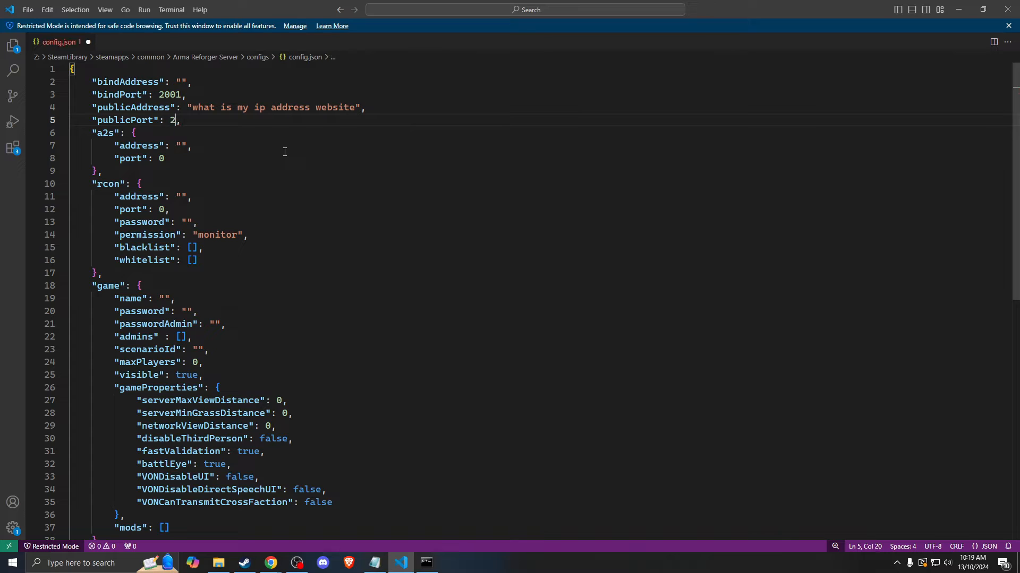
text(001)
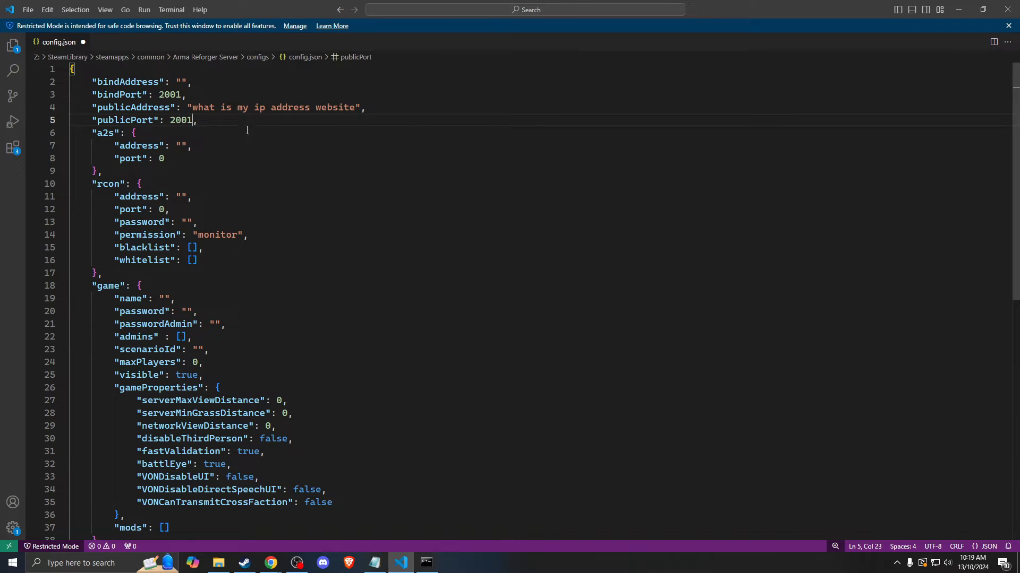
click(181, 82)
text(cmd - ipconfig)
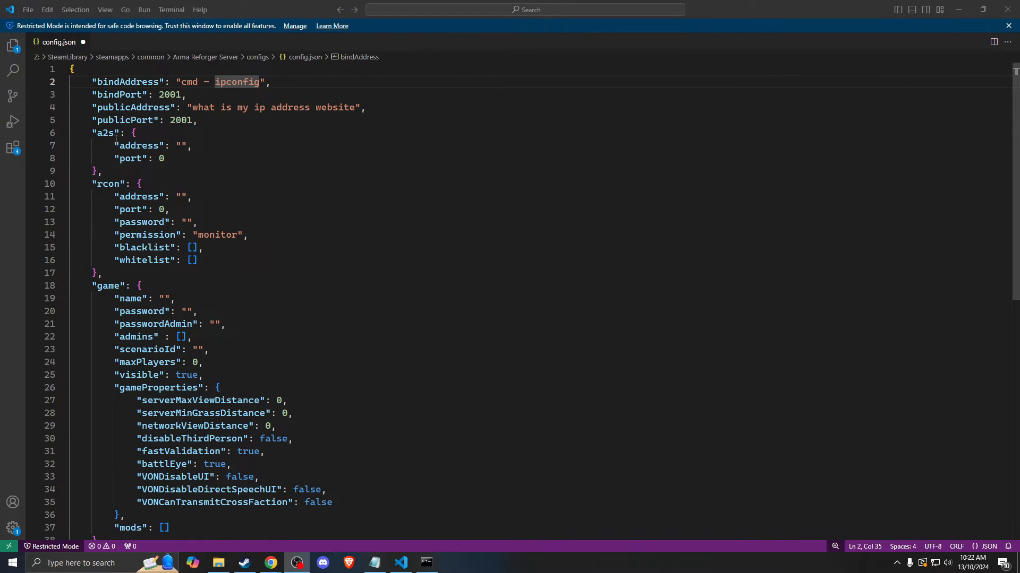
Note 'what is my ip address website' in a2s address and set a2s port to 17777
click(181, 146)
text(what is my ip a)
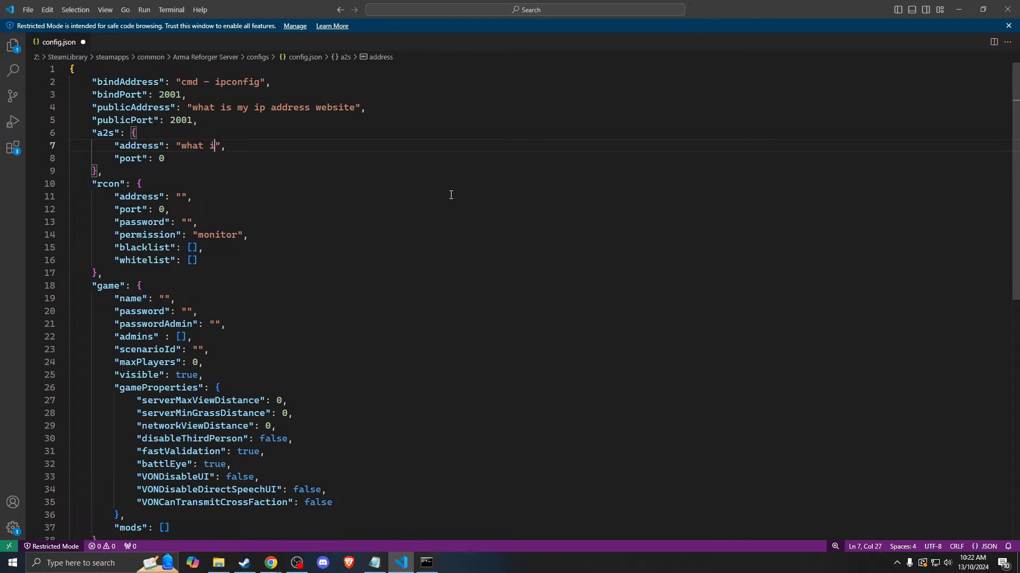
text(ddress website)
key(Down)
key(BackSpace)
text(1)
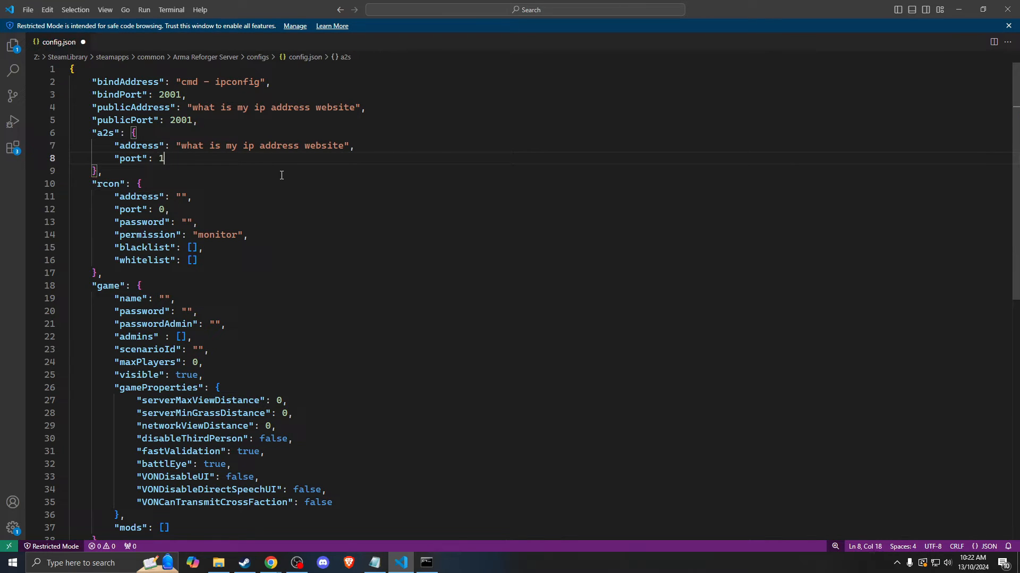
text(7777)
scroll(183, 185, down, 1)
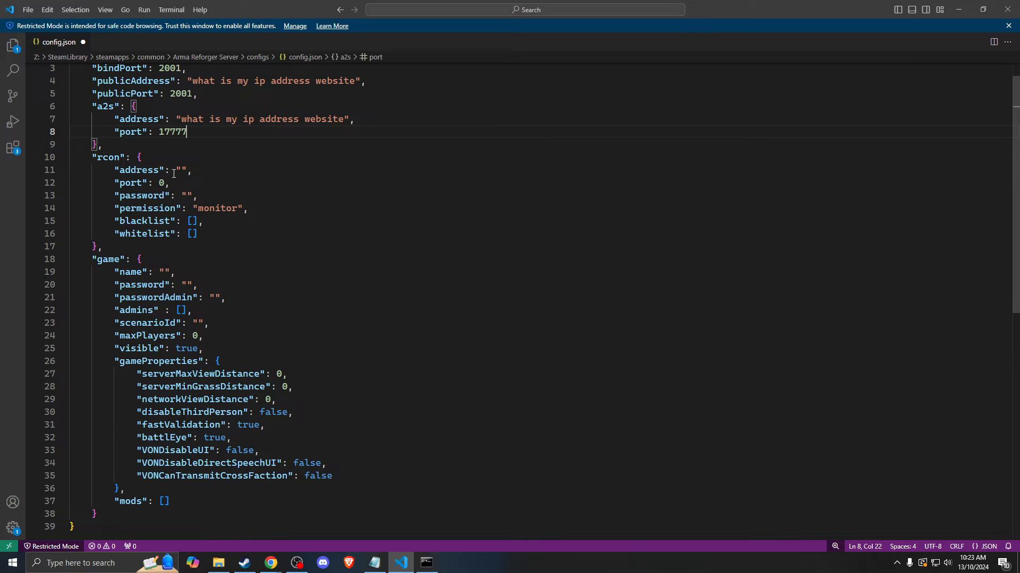
Copy the a2s address note into rcon address and set rcon port to 19999
click(180, 171)
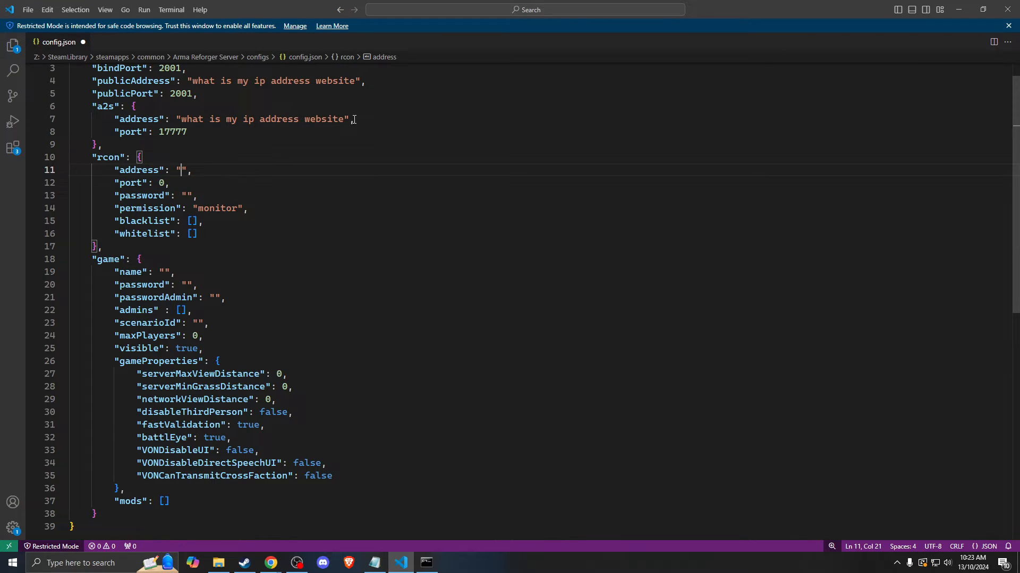
drag(351, 119, 175, 118)
key(ctrl+c)
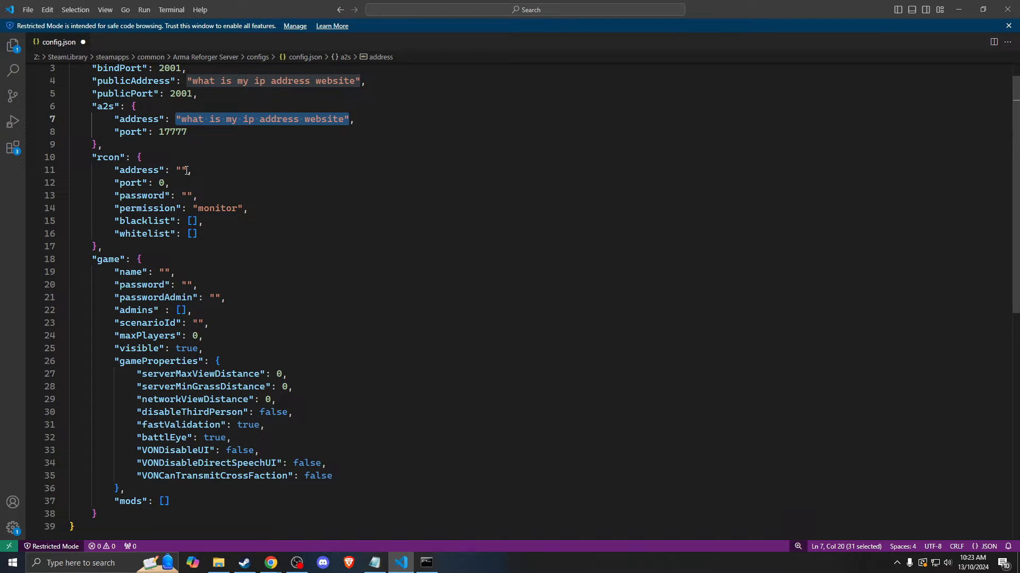
drag(188, 171, 160, 182)
key(ctrl+v)
text(1999)
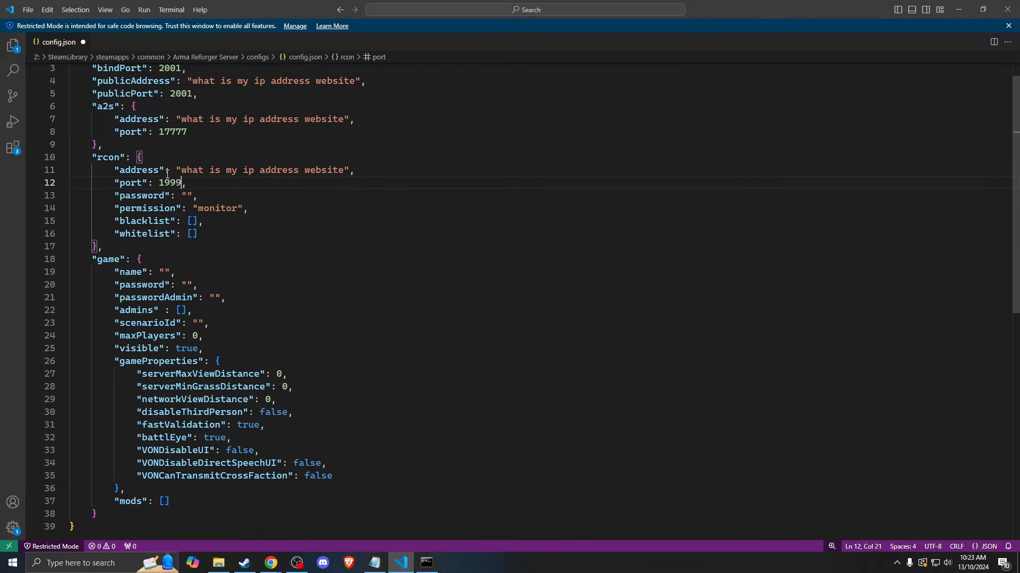
text(9)
Type a short rcon password and copy it into the Notepad notes
click(187, 196)
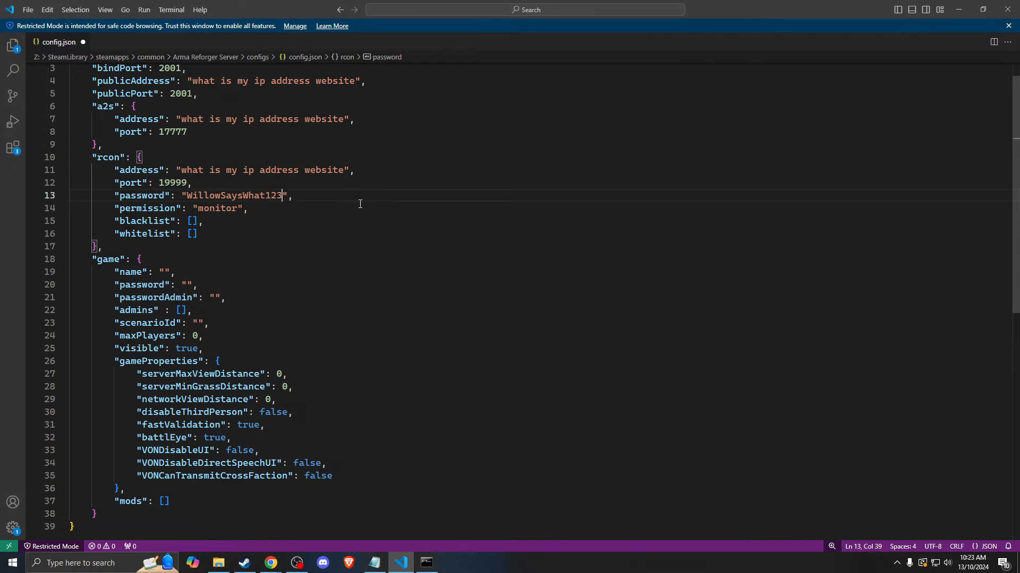
key(alt+Tab)
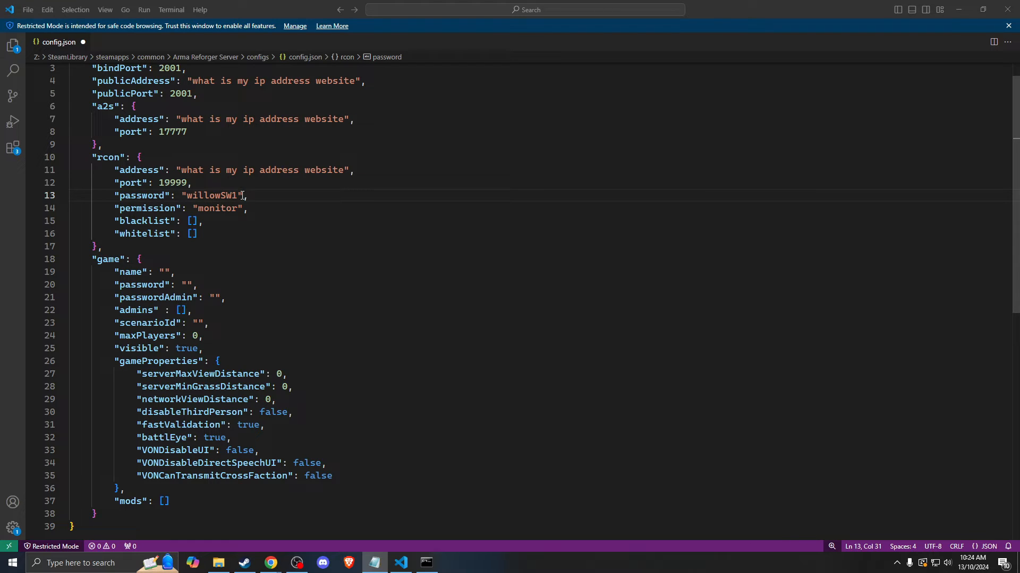
drag(237, 196, 186, 196)
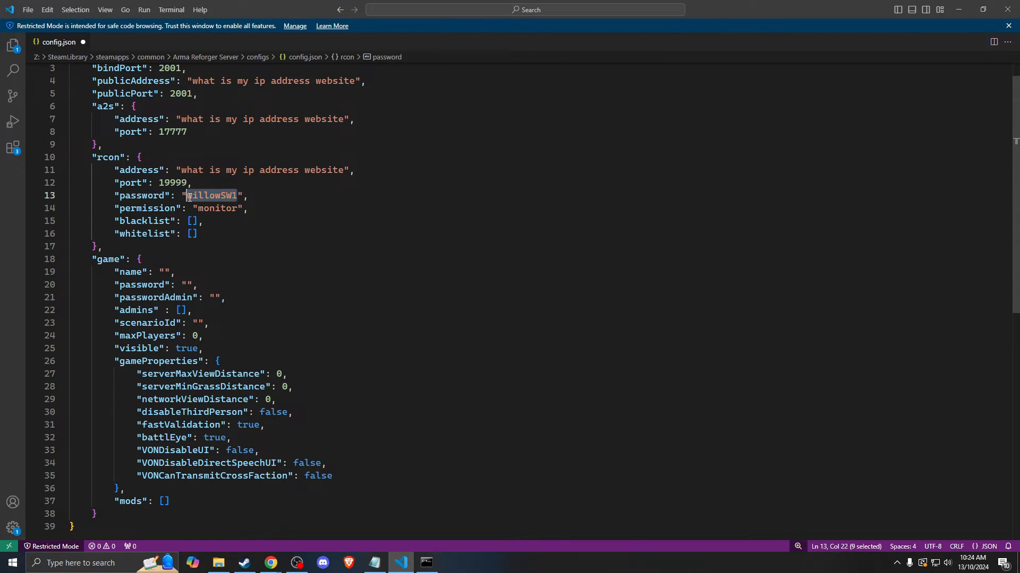
key(alt+Tab)
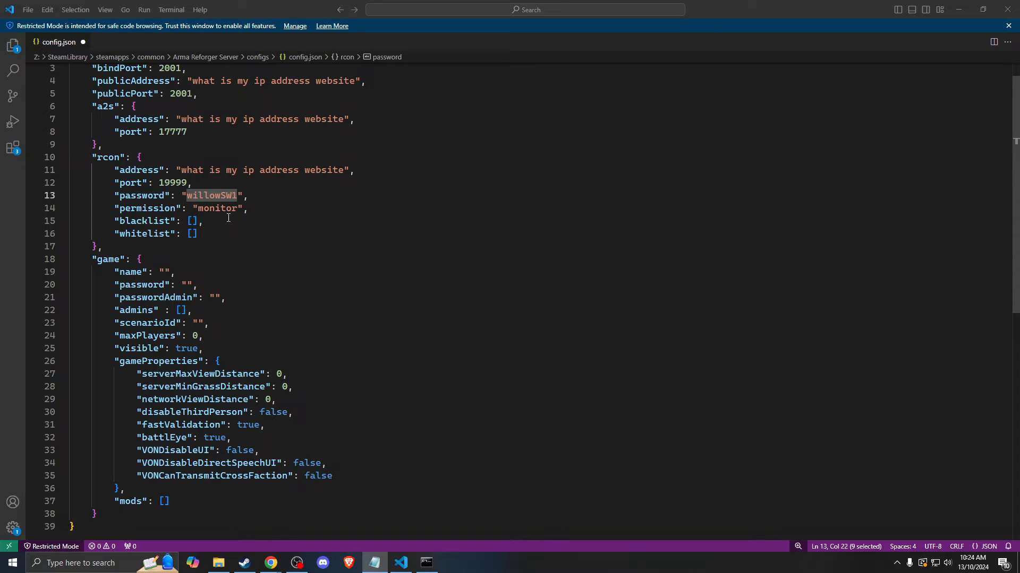
click(243, 197)
scroll(183, 292, down, 2)
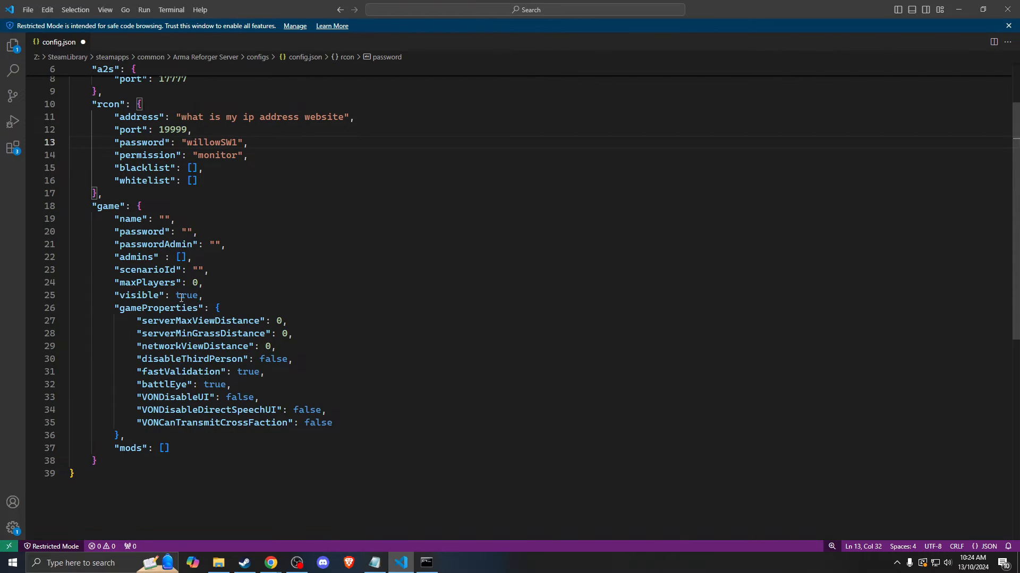
Enter the server name ending in 'Combat Ops' as the game name
click(164, 218)
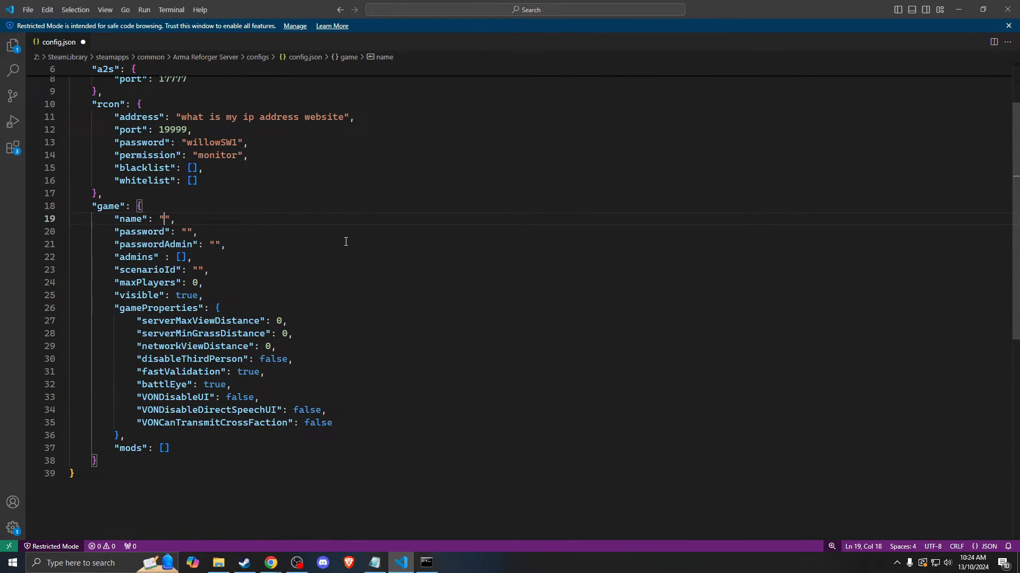
text(Willow)
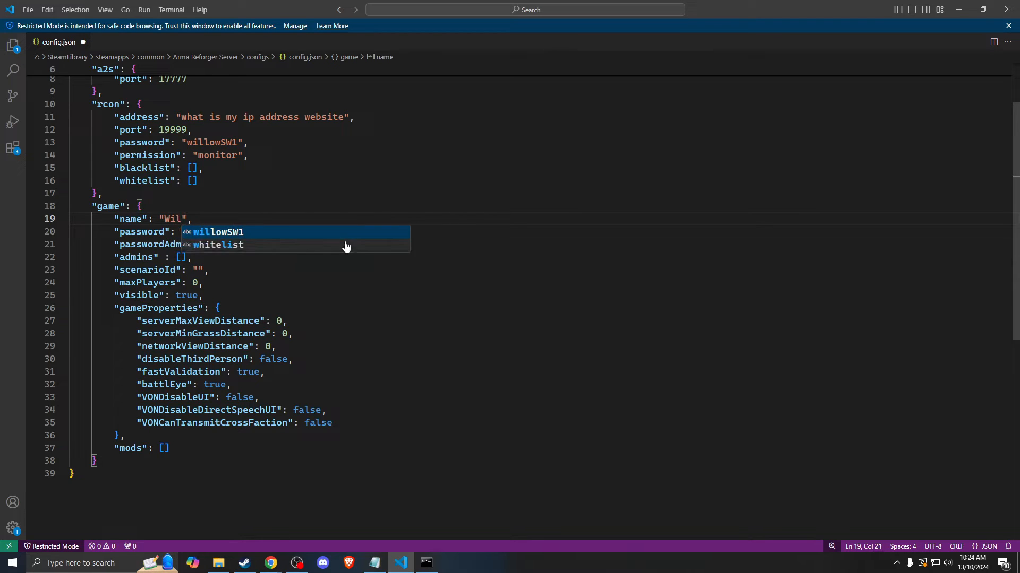
text(SayWhat)
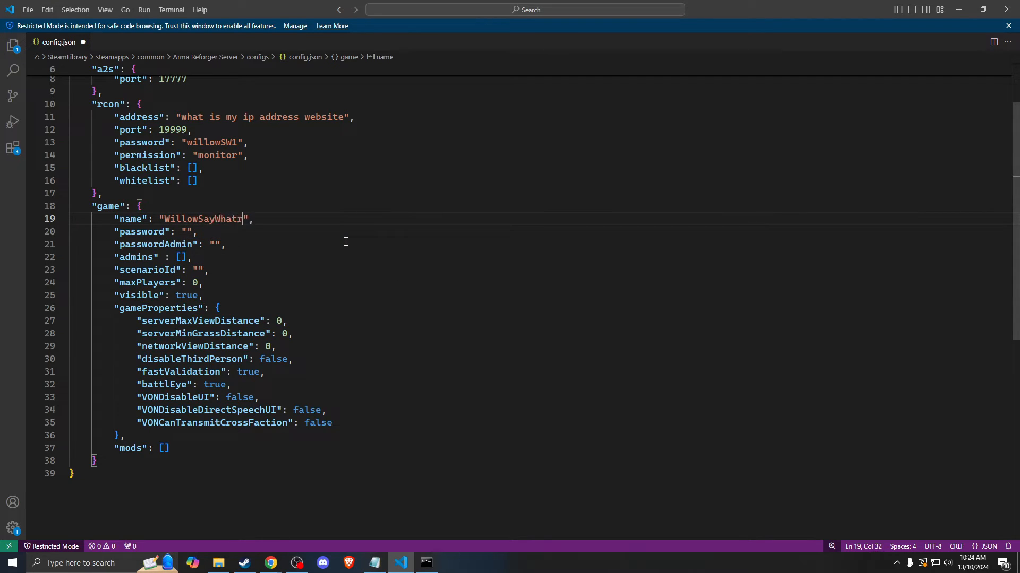
text( - )
text(Commu)
key(BackSpace)
key(BackSpace)
text(bat Ops)
key(BackSpace)
Fill in the game join password and the passwordAdmin value
click(188, 233)
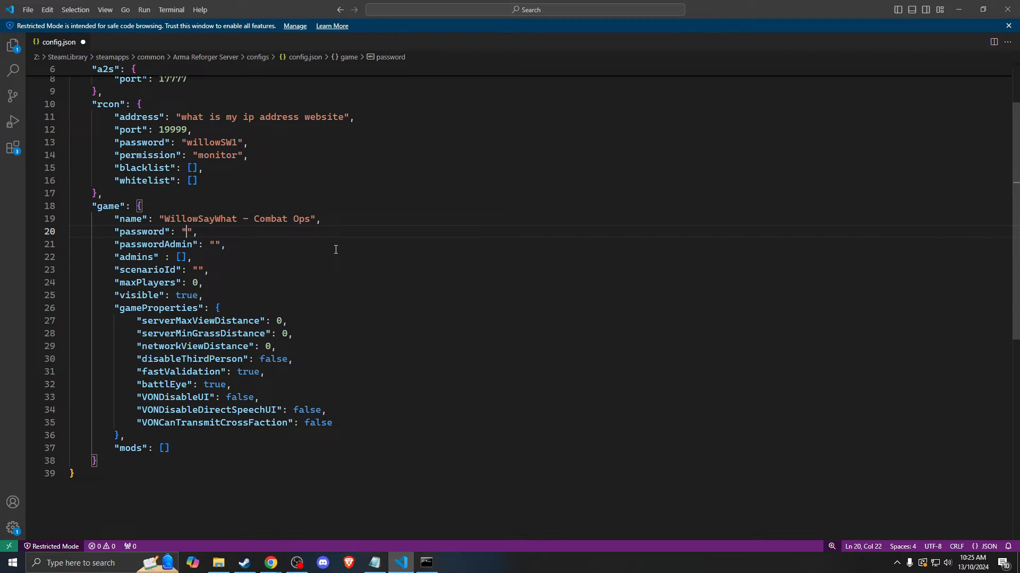
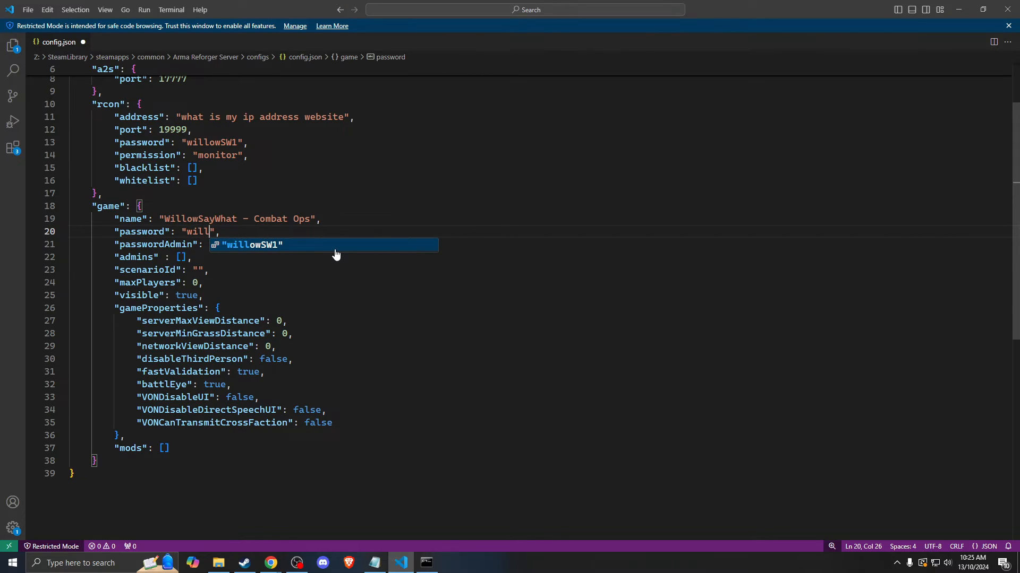
key(Tab)
key(Down)
key(Left)
key(Left)
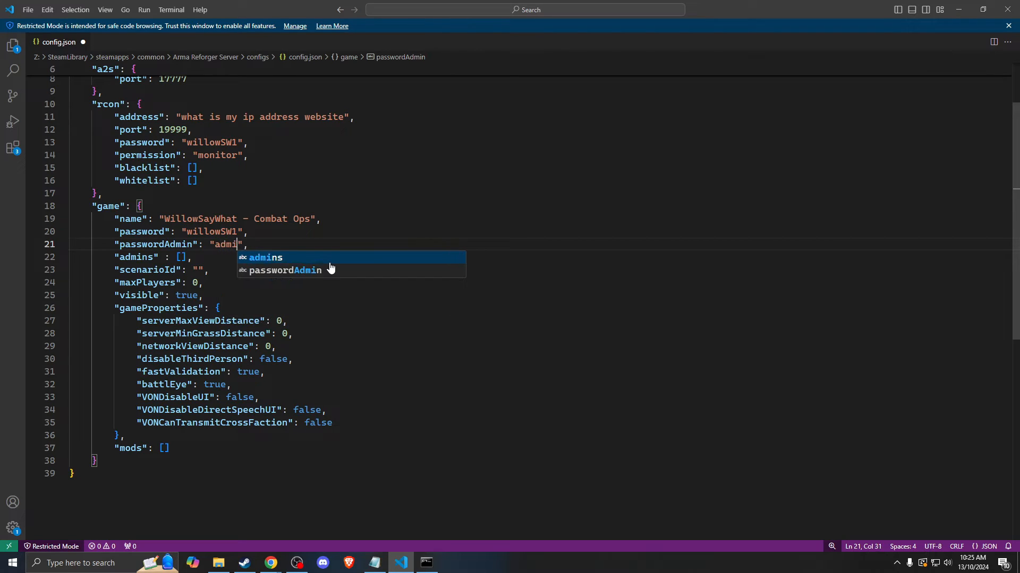
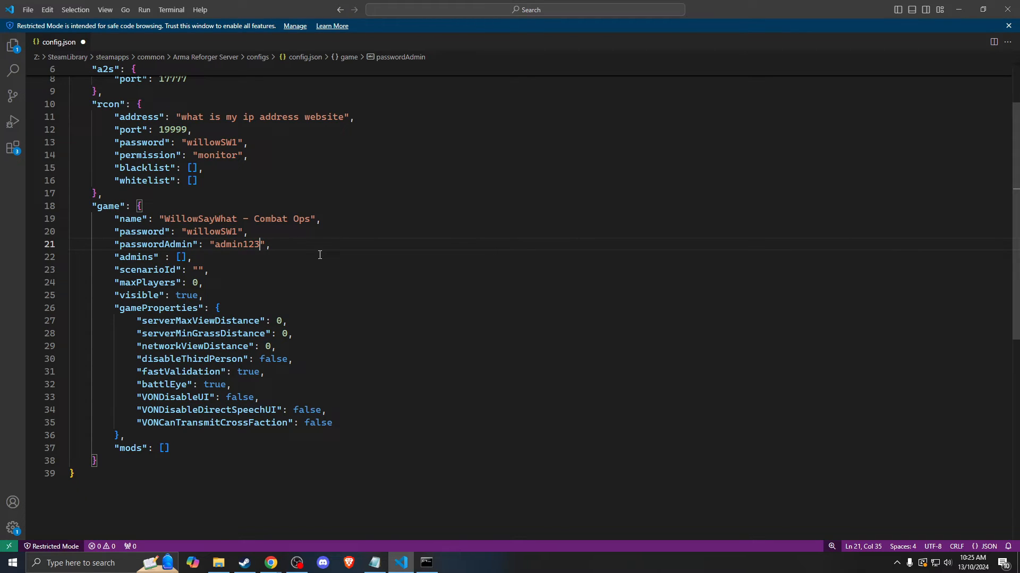
click(184, 258)
Expand the wiki's official 1.1.0 scenario list under scenarioId and select the first scenario's ID
click(198, 270)
click(271, 563)
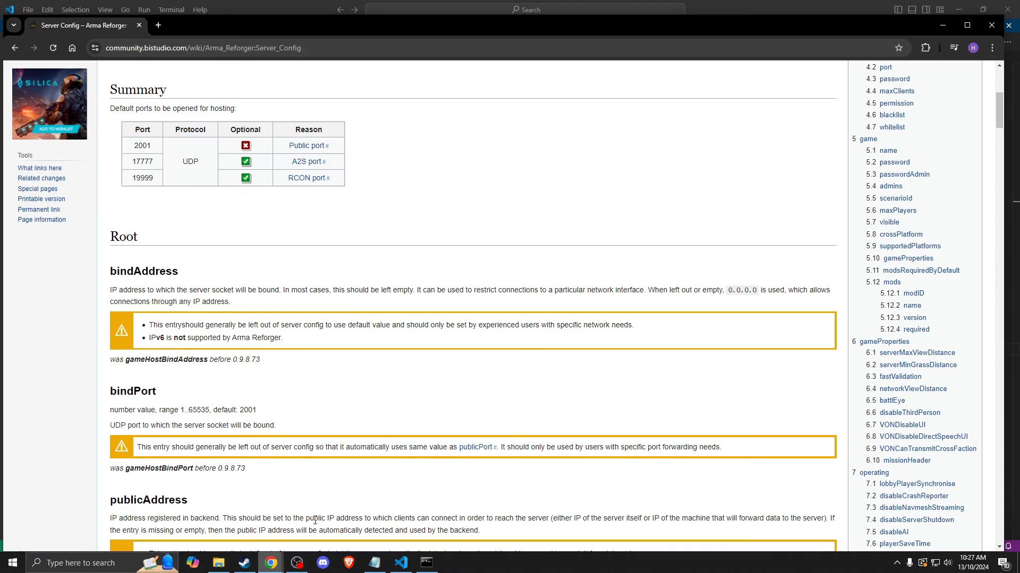
scroll(242, 378, down, 4)
scroll(241, 377, down, 7)
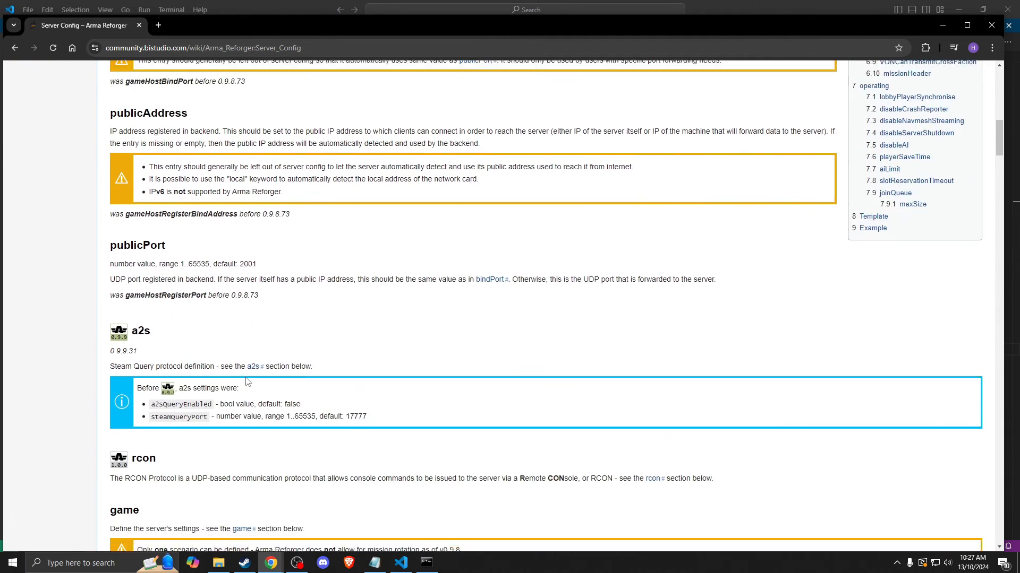
scroll(251, 373, down, 10)
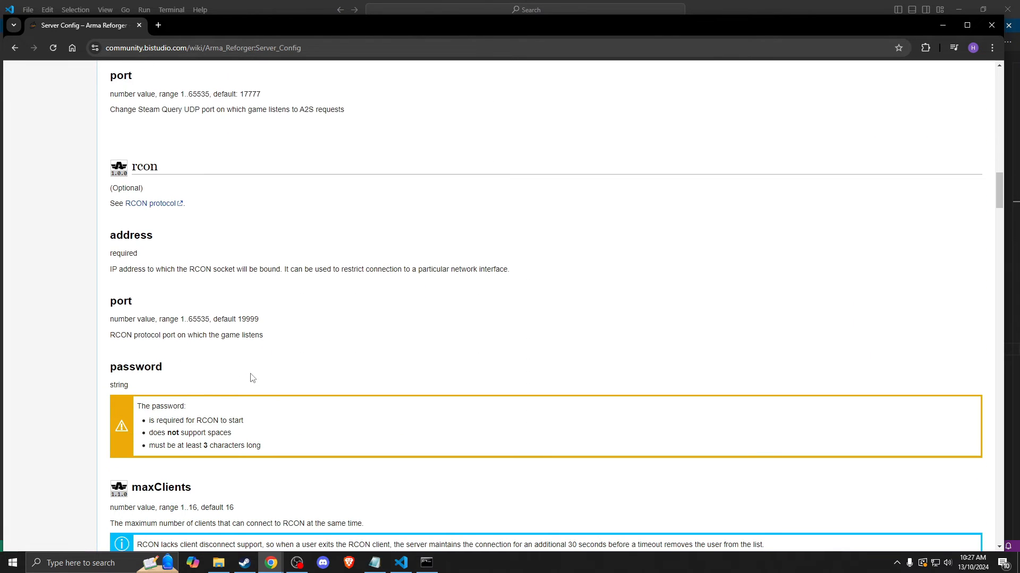
scroll(255, 377, down, 10)
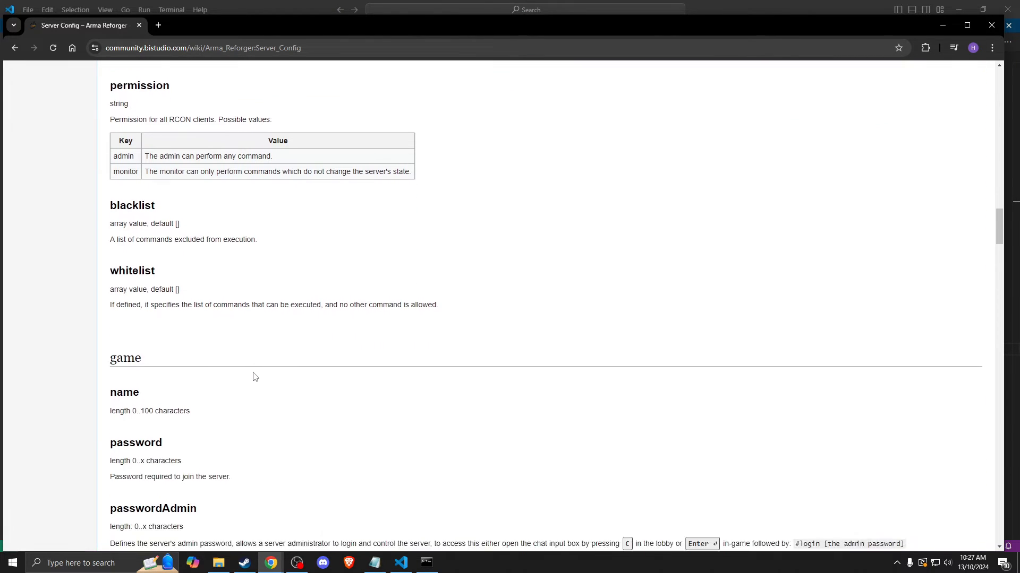
scroll(254, 376, down, 1)
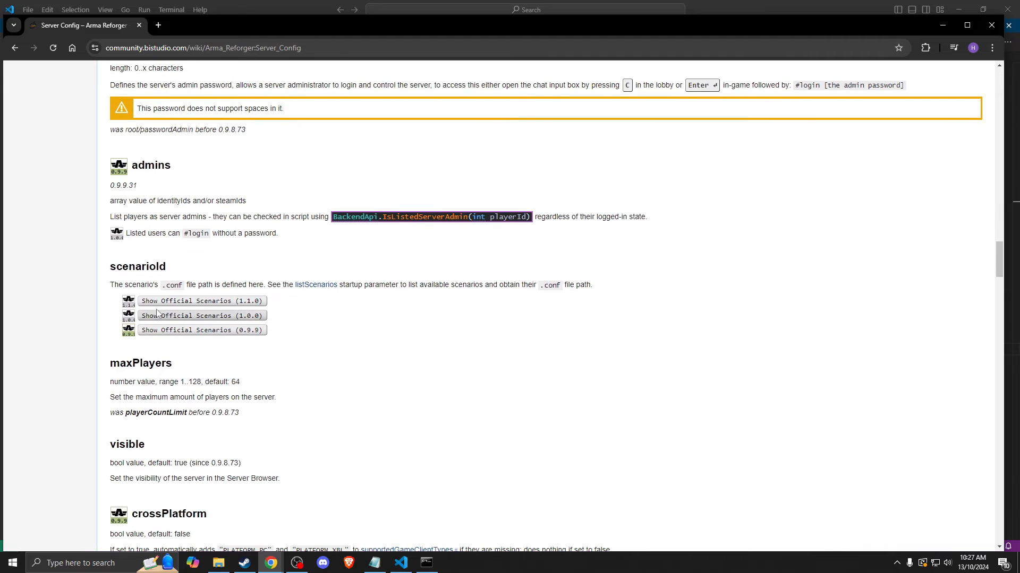
click(187, 295)
scroll(201, 313, down, 2)
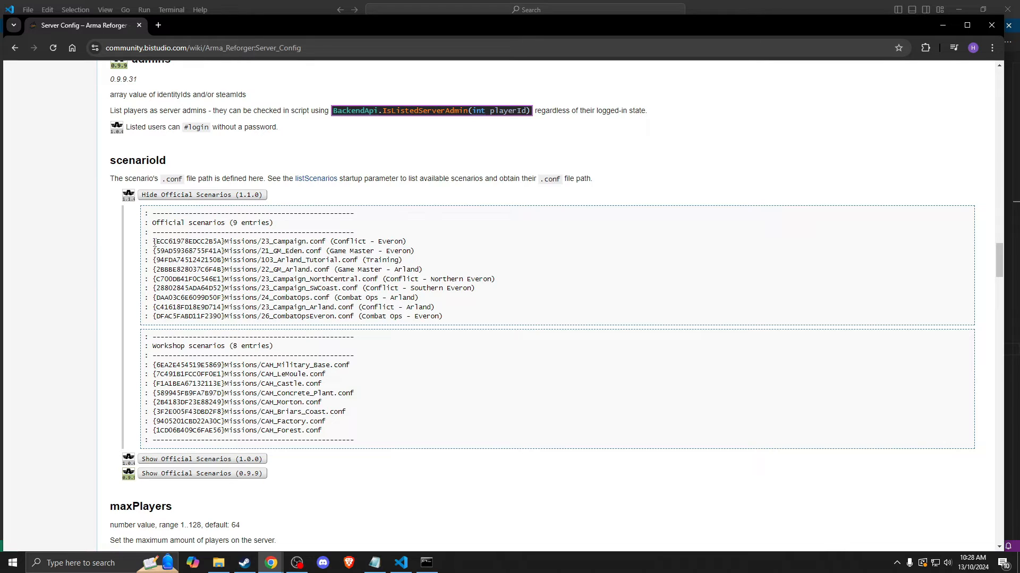
drag(153, 242, 327, 242)
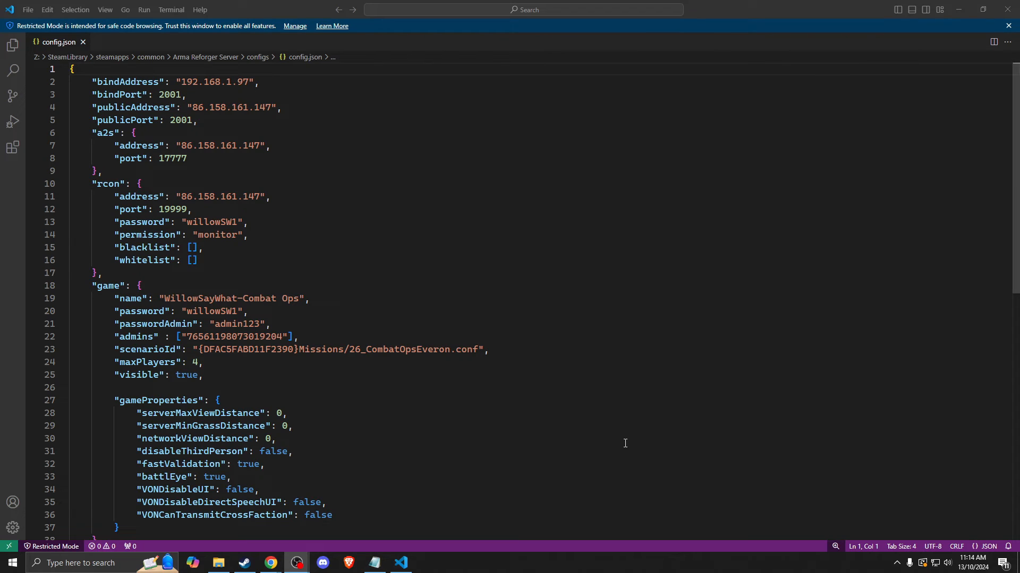
Add a comma after the blacklist array, change maxPlayers from 4 to 6, and delete the blank line
click(201, 248)
text(,)
scroll(224, 234, down, 1)
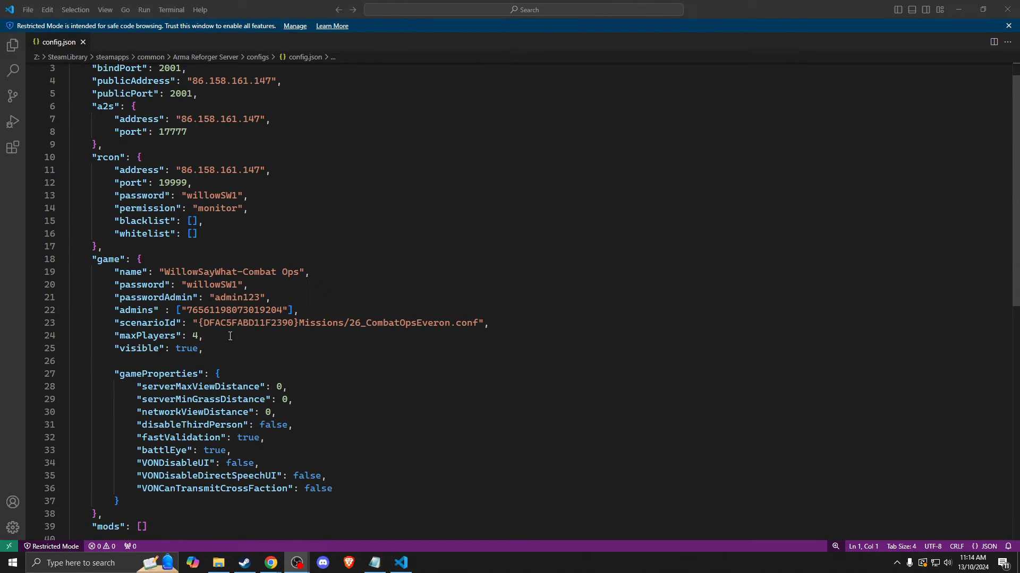
click(200, 336)
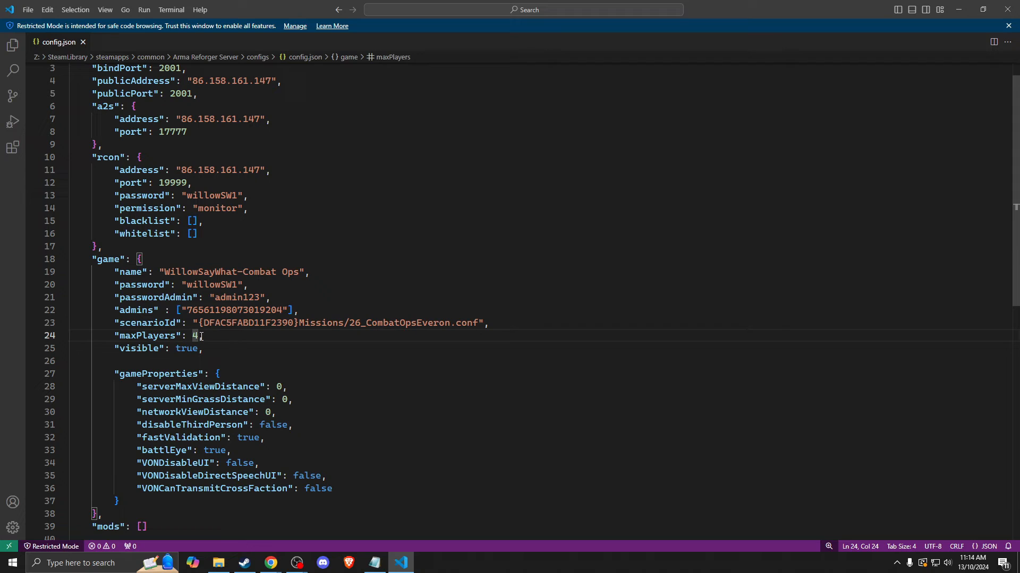
key(BackSpace)
text(6)
key(Down)
key(End)
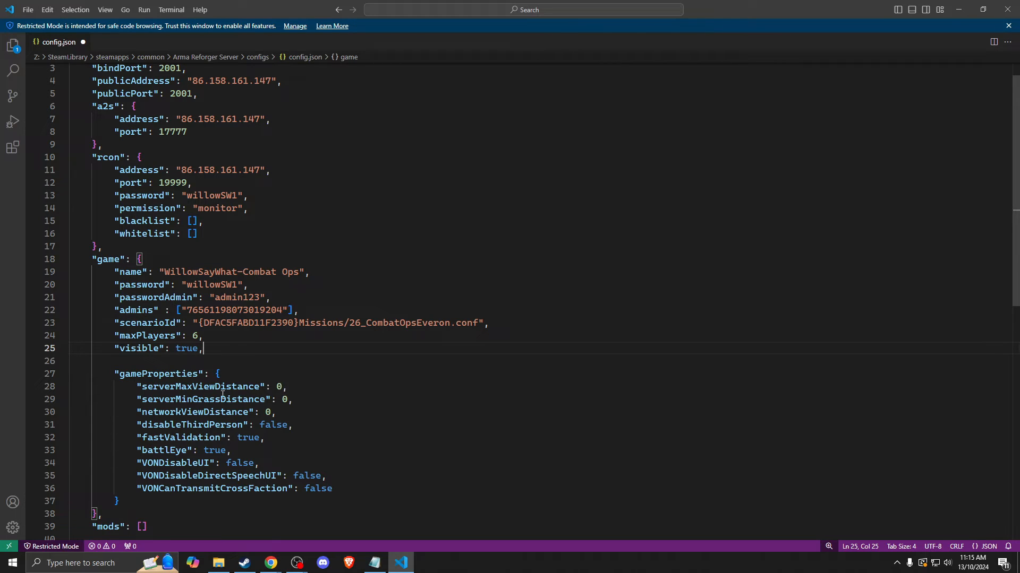
click(131, 362)
key(BackSpace)
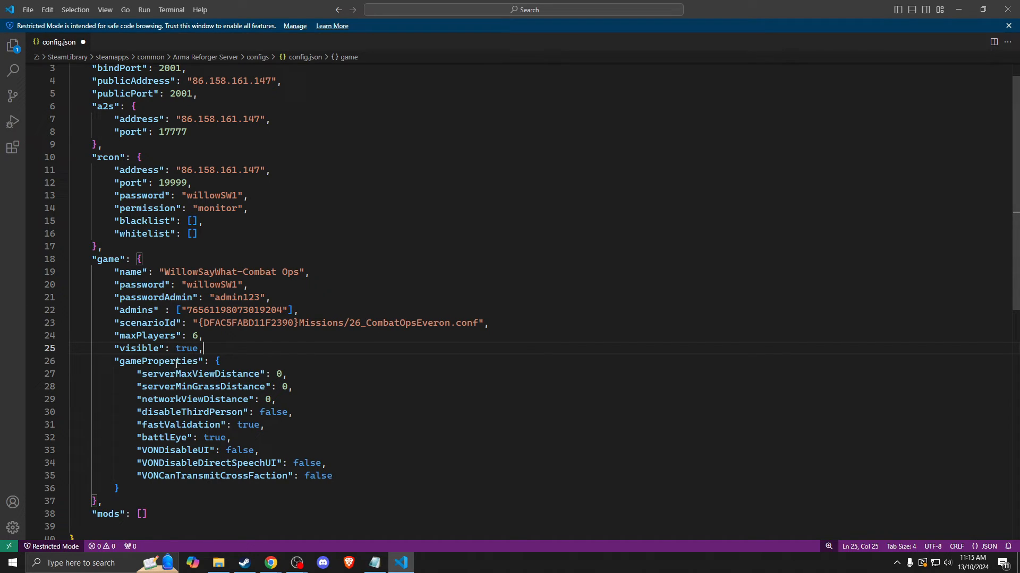
Set serverMaxViewDistance to 2500, serverMinGrassDistance to 50 and networkViewDistance to 1000
click(276, 373)
text(250)
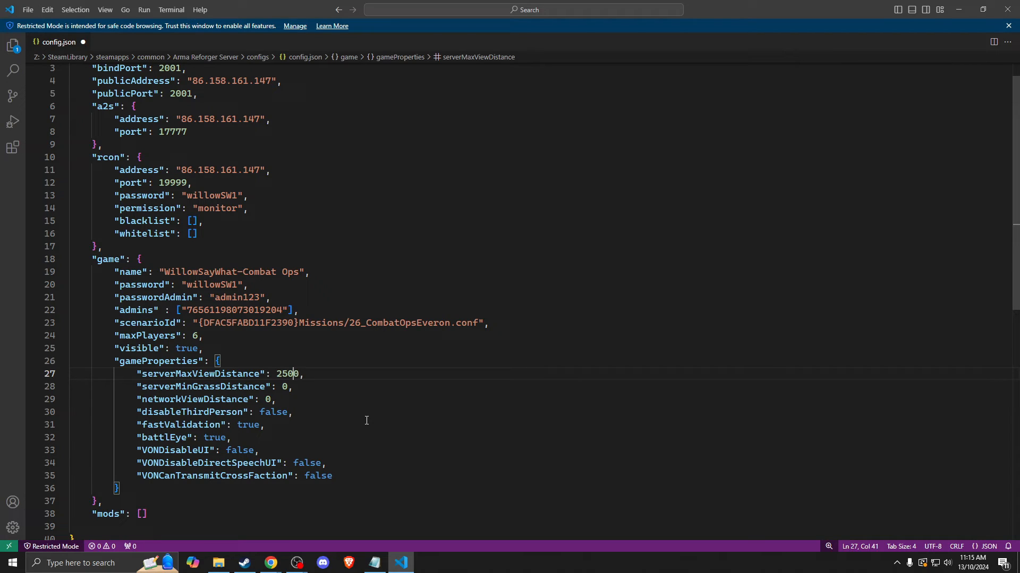
click(282, 386)
text(5)
click(260, 399)
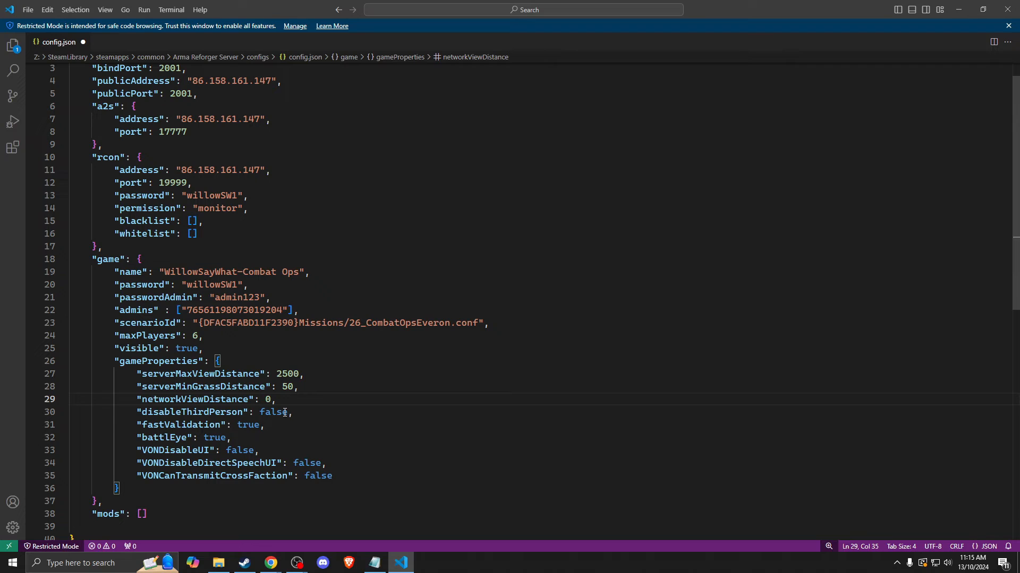
text(100)
key(Delete)
key(Left)
key(Left)
key(Left)
key(Delete)
text(1)
double_click(160, 412)
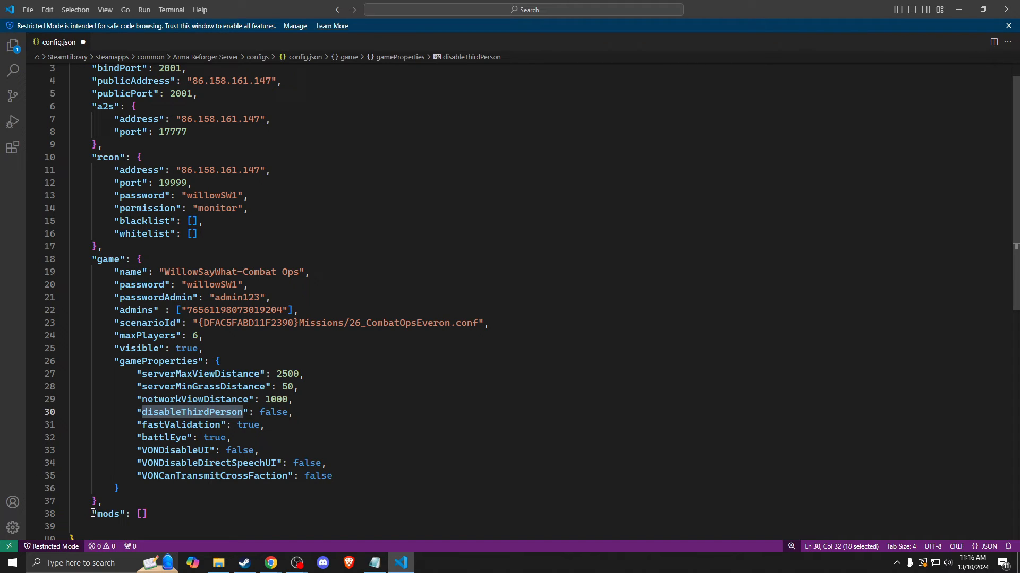
scroll(141, 499, down, 2)
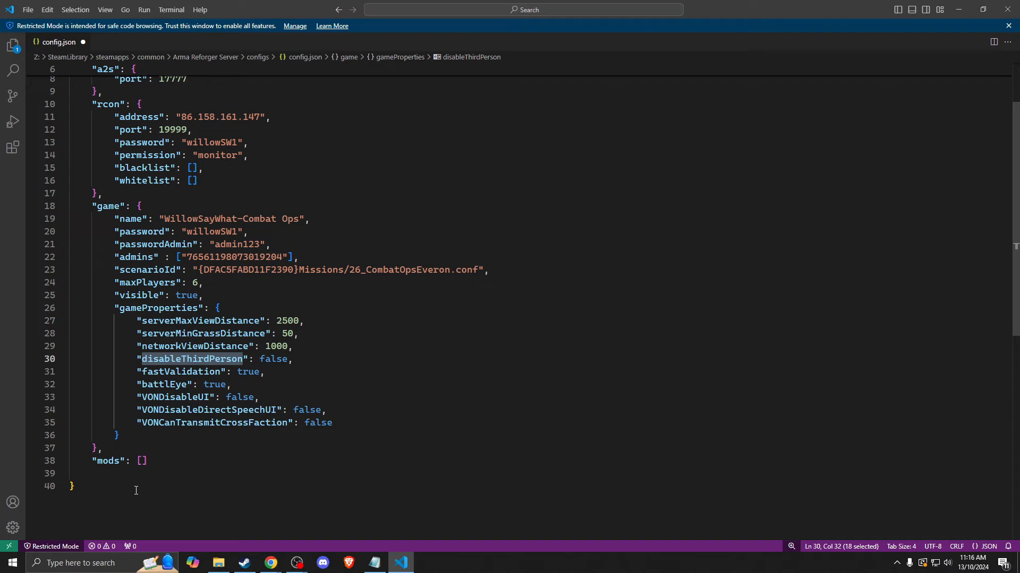
Save config.json from the File menu, then run server.bat and open the docs folder
click(27, 10)
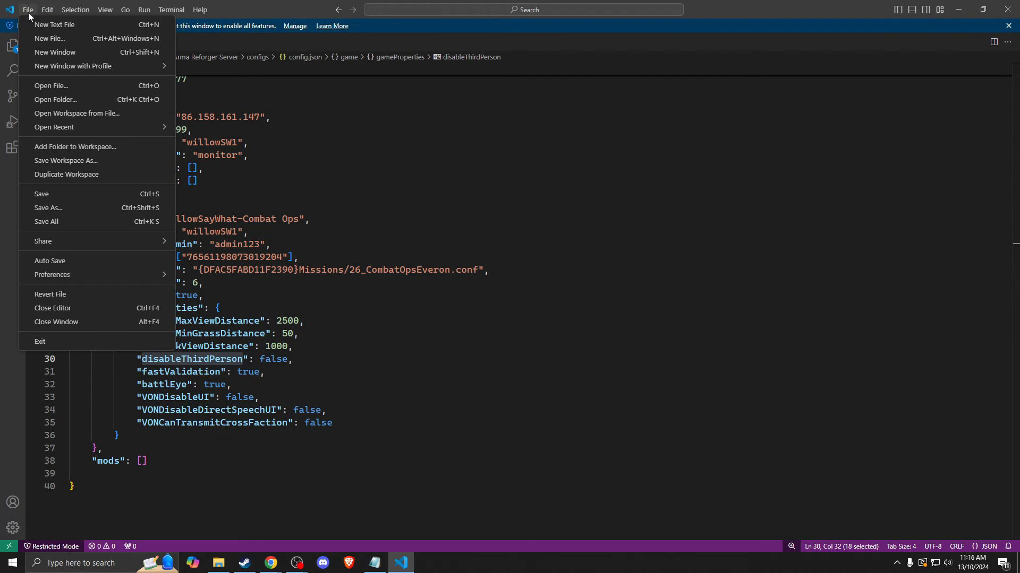
click(57, 196)
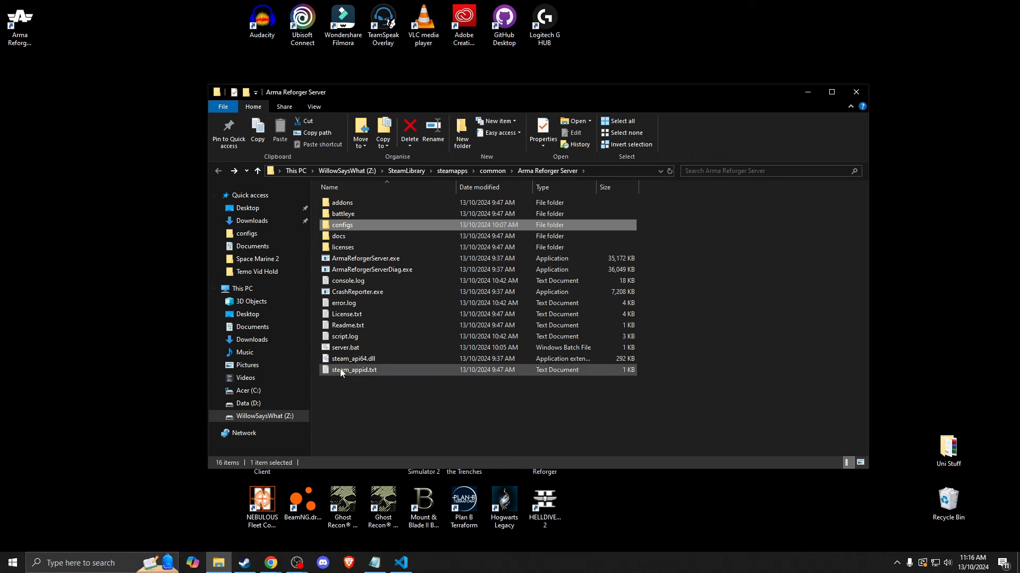
click(348, 349)
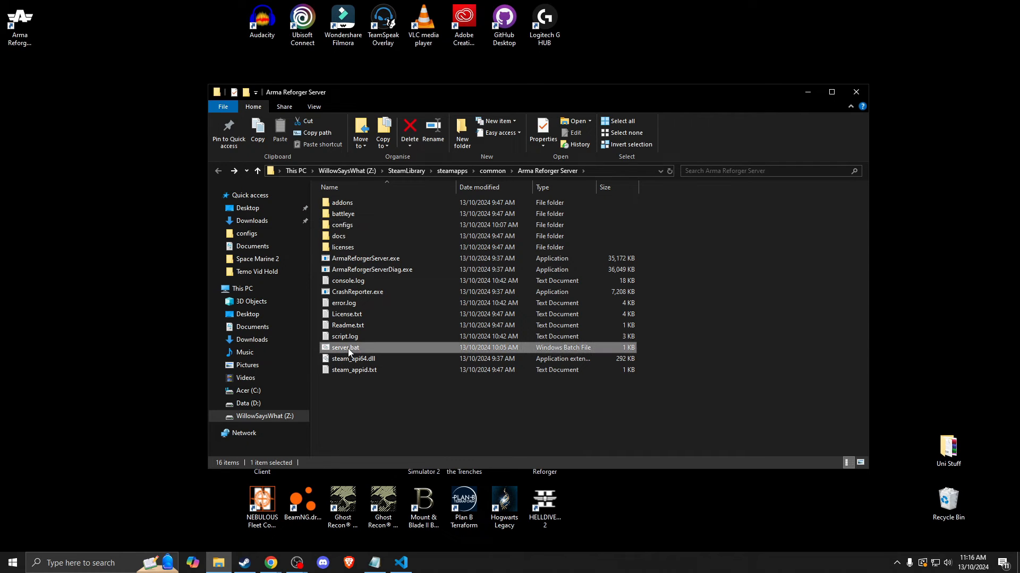
double_click(351, 349)
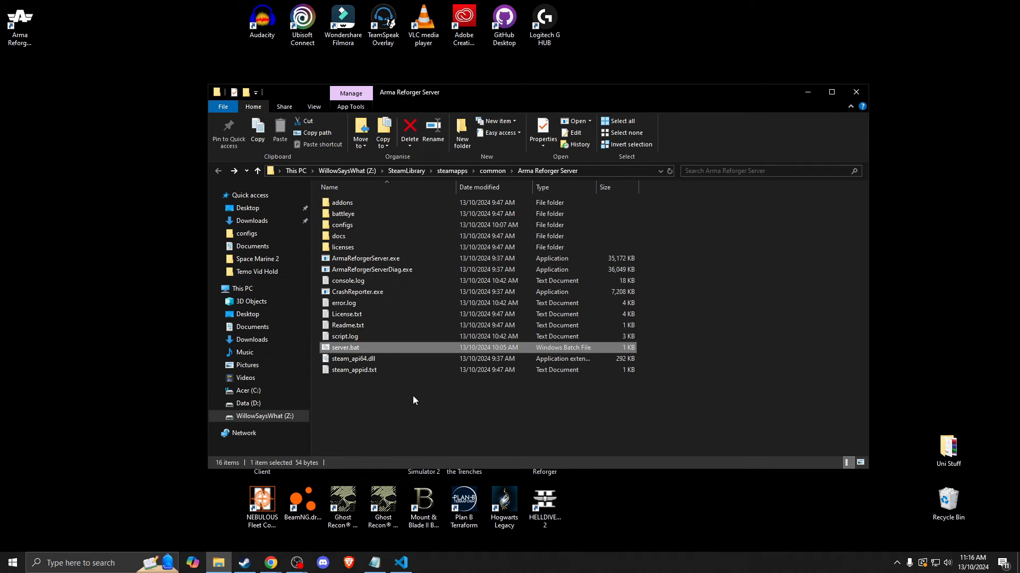
double_click(345, 236)
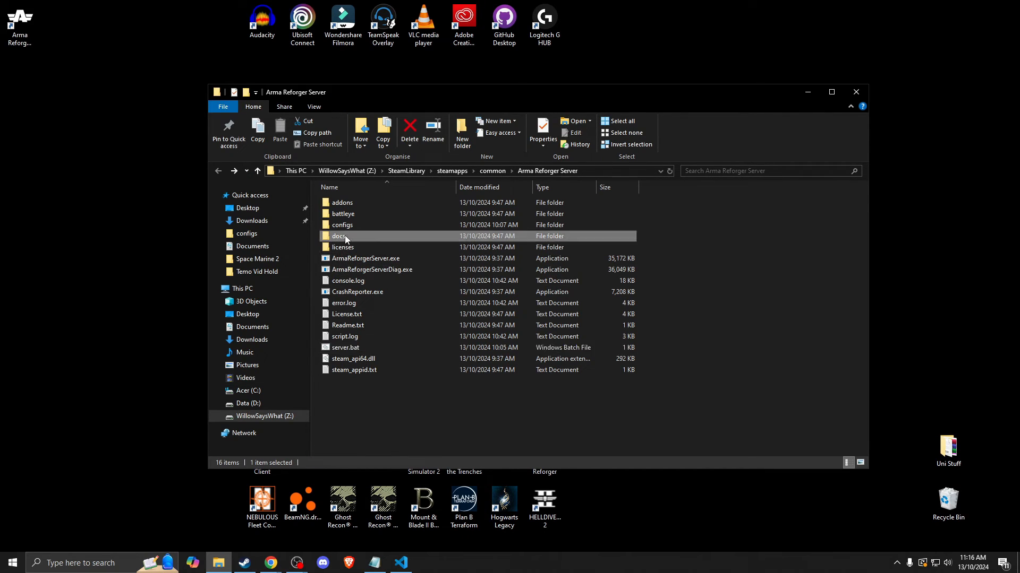
Delete the empty "mods": [] line and the trailing comma after the game block, then save
key(alt+Tab)
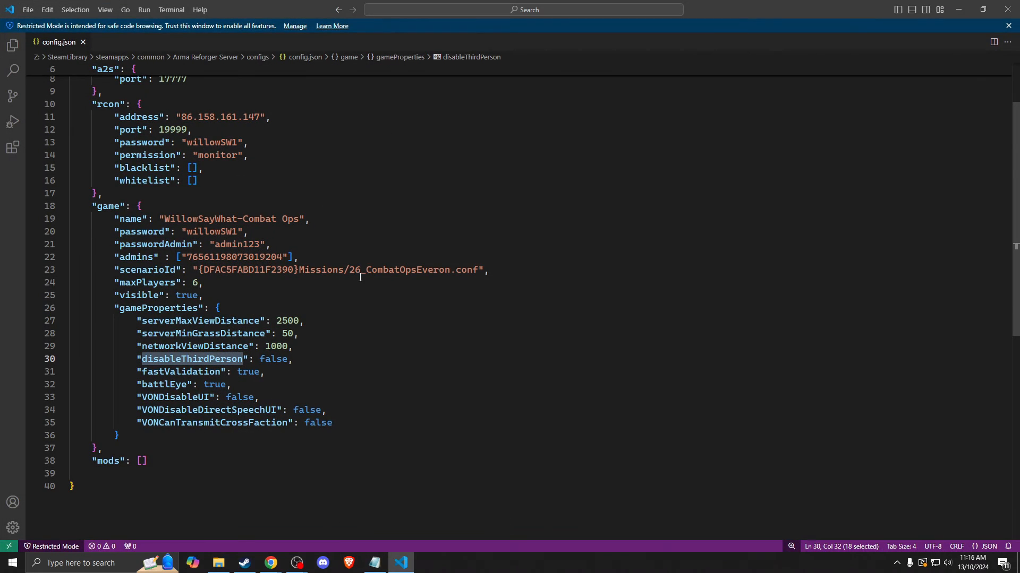
drag(151, 461, 93, 461)
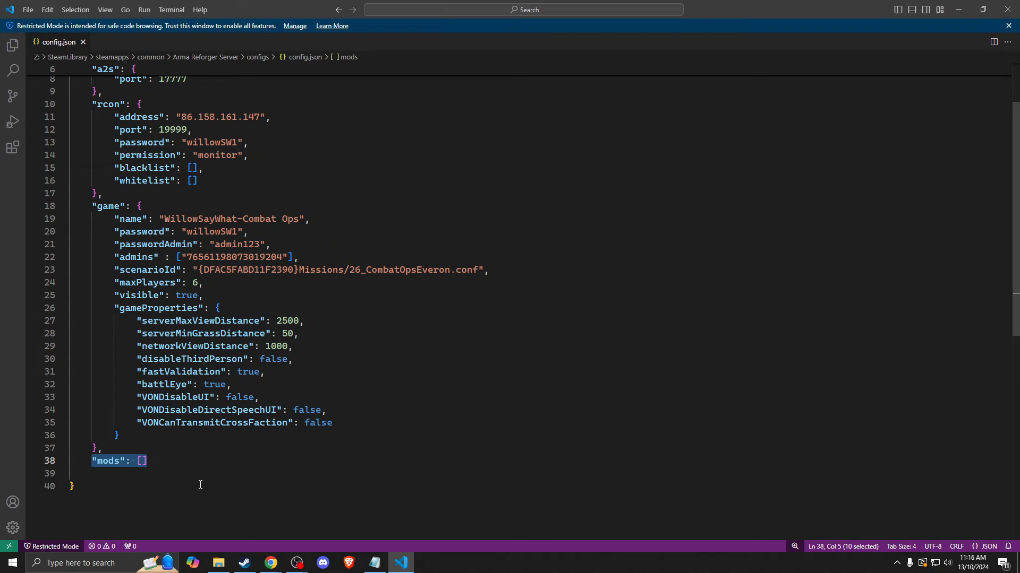
key(BackSpace)
click(130, 448)
key(BackSpace)
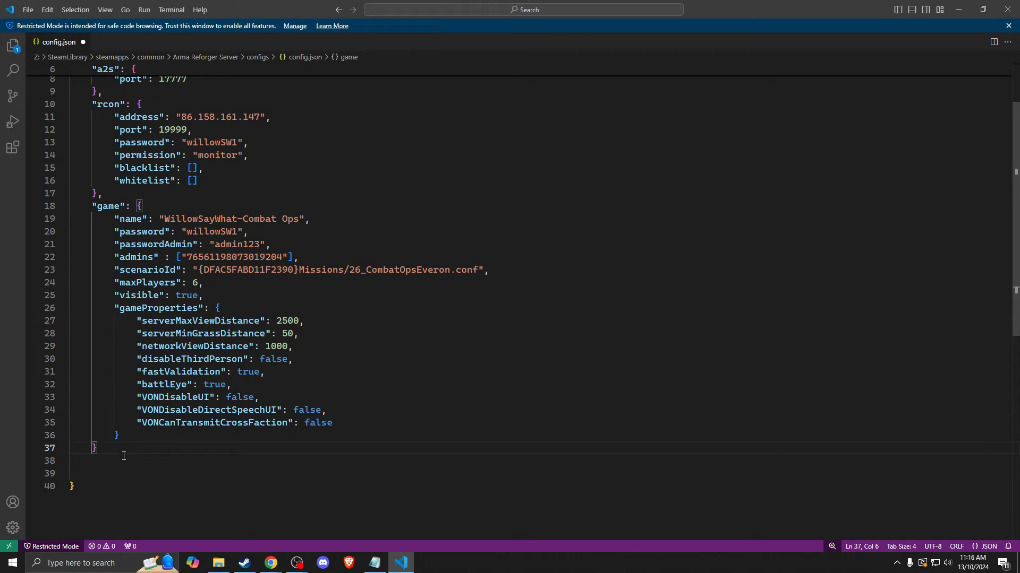
key(ctrl+s)
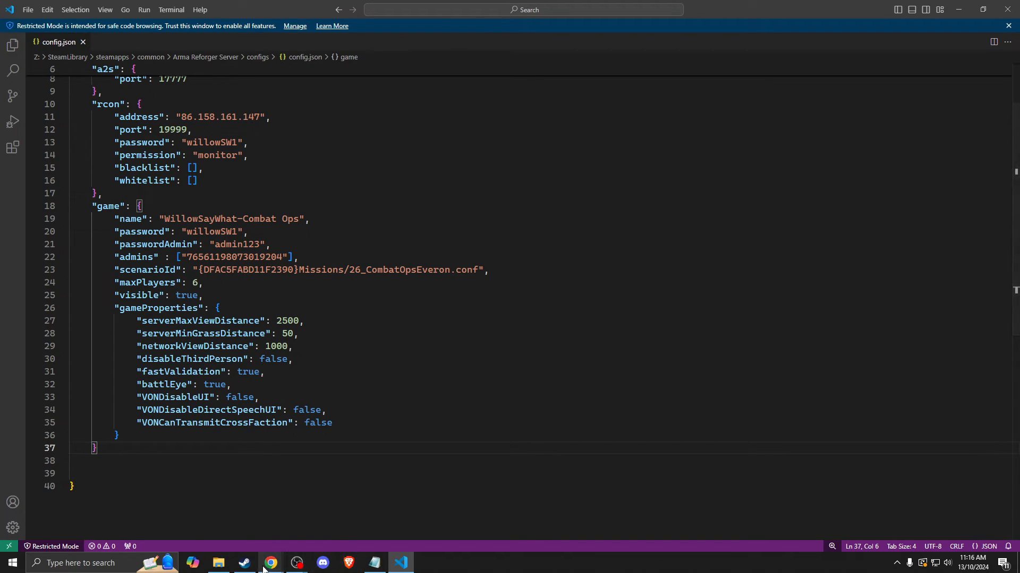
Bring up the Arma Reforger Server folder in File Explorer
mouse_move(307, 568)
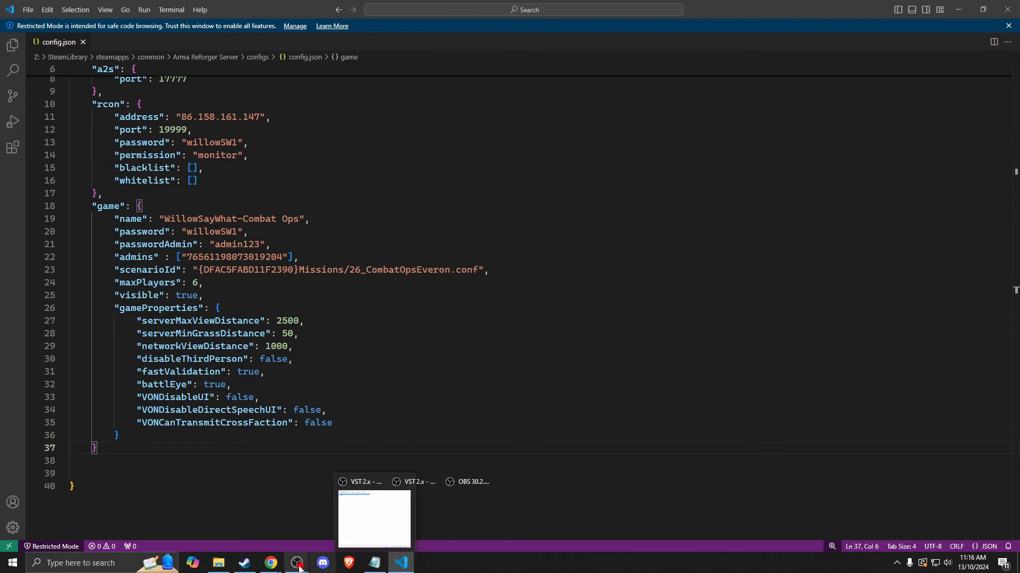
click(219, 563)
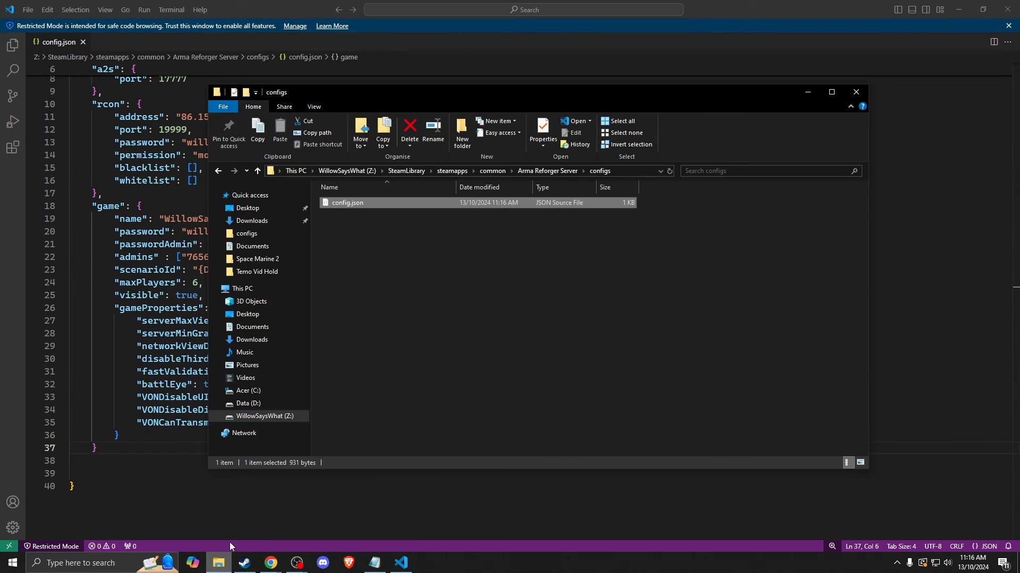
click(218, 171)
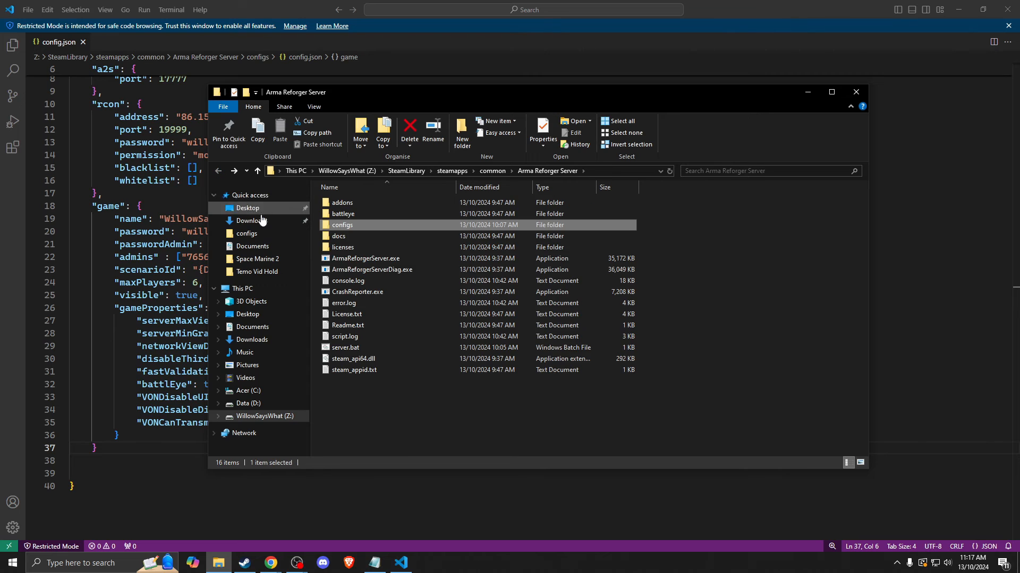
Start the dedicated server with server.bat and launch Arma Reforger to its title screen
double_click(361, 347)
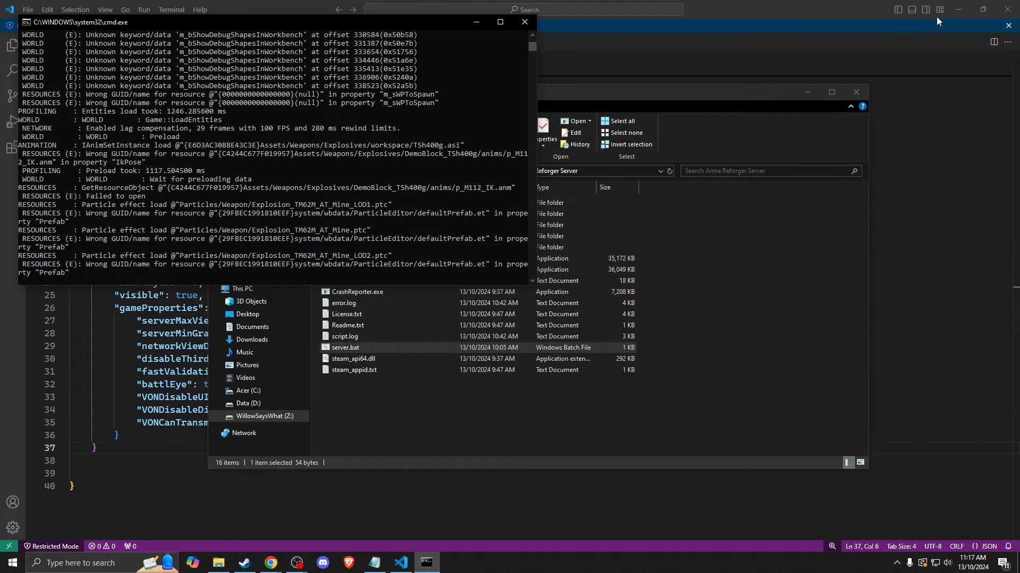
click(968, 13)
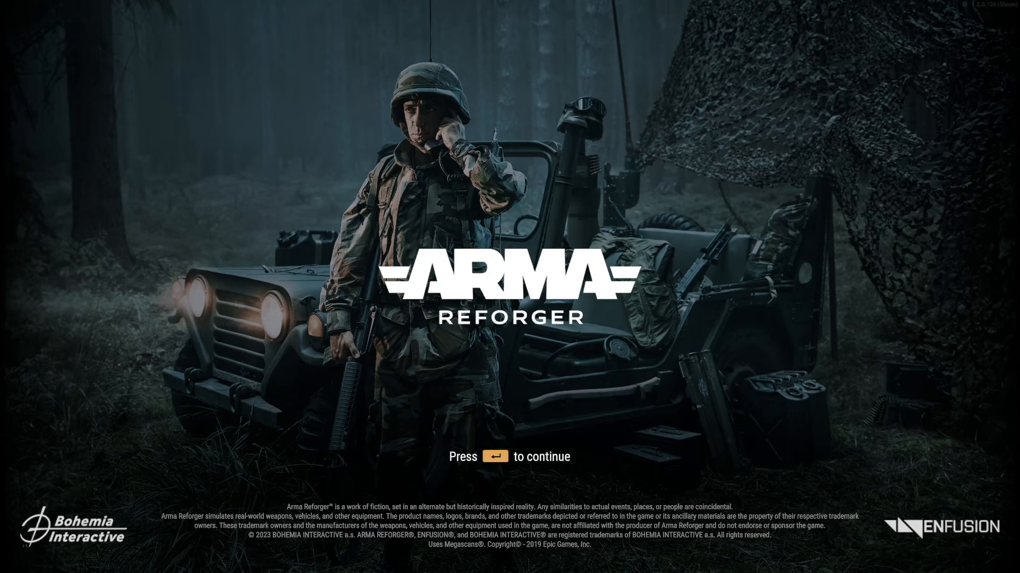
Open the Multiplayer browser and search the server list by the host's name
key(Return)
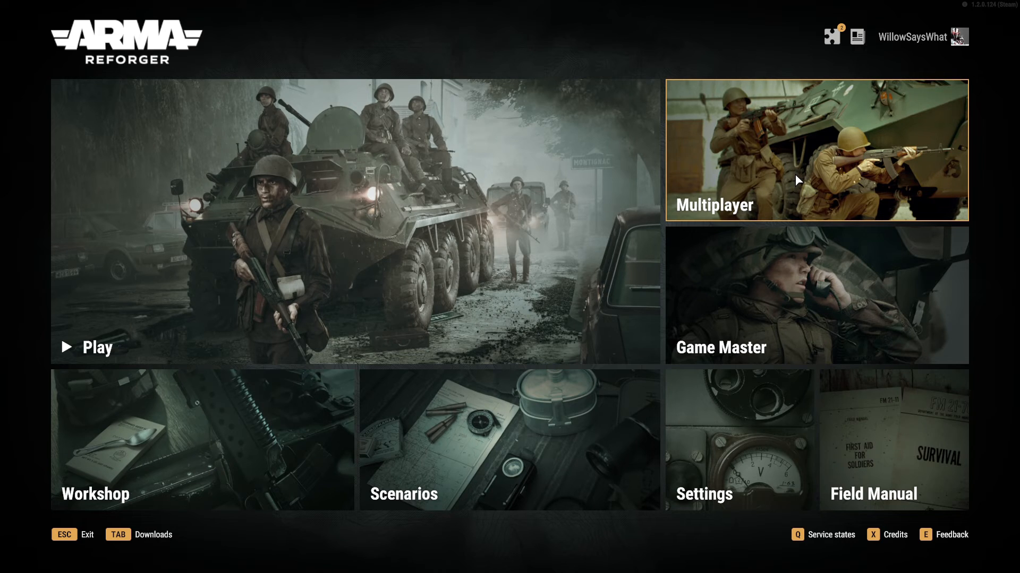
click(795, 179)
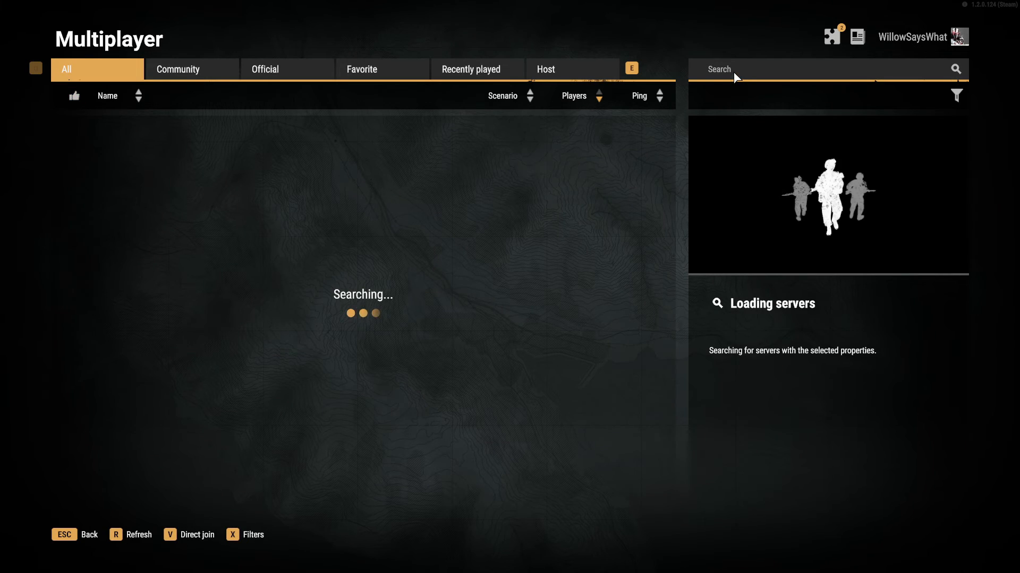
click(736, 74)
text(Wil)
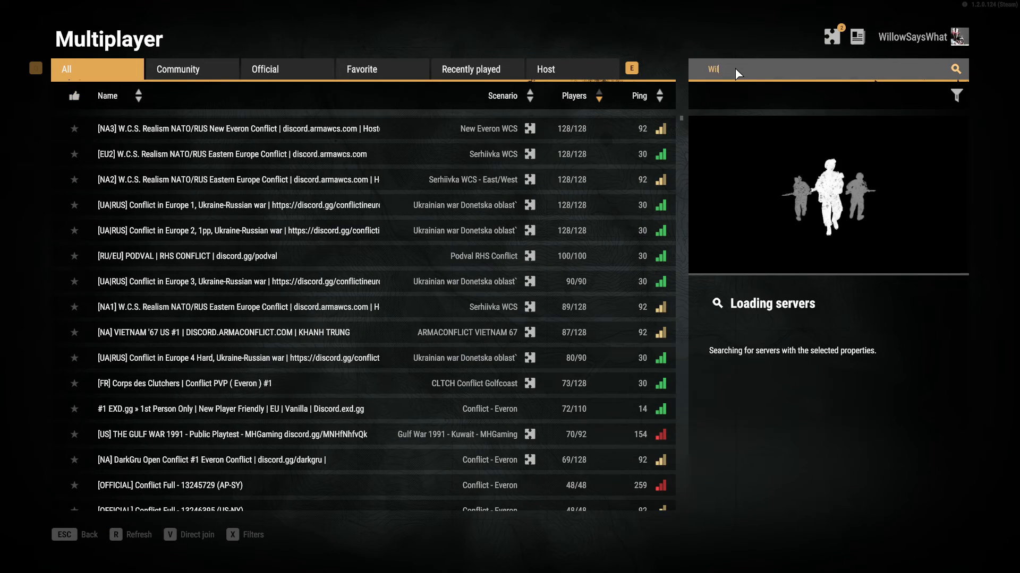
text(lowSaysWhat)
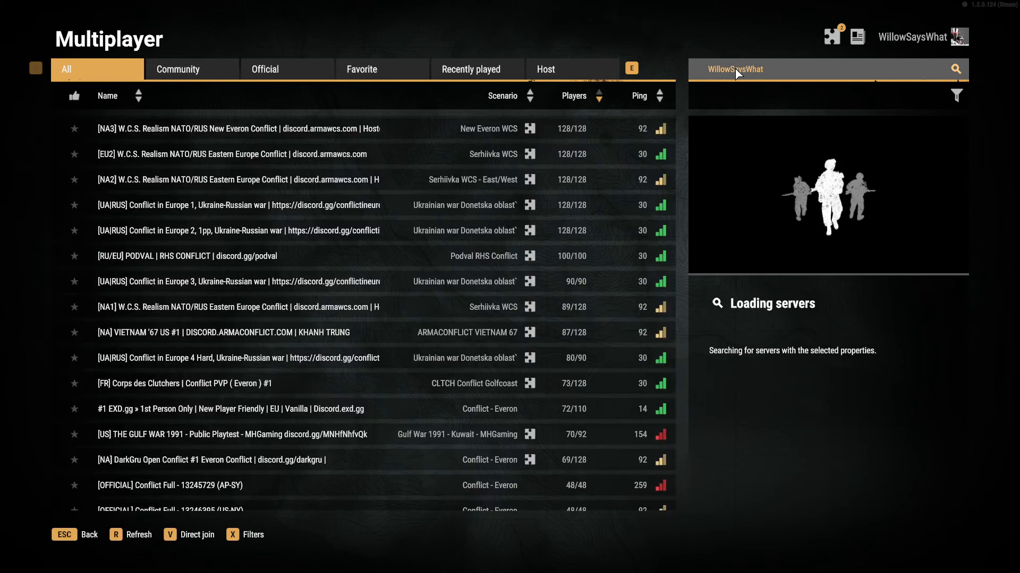
key(Return)
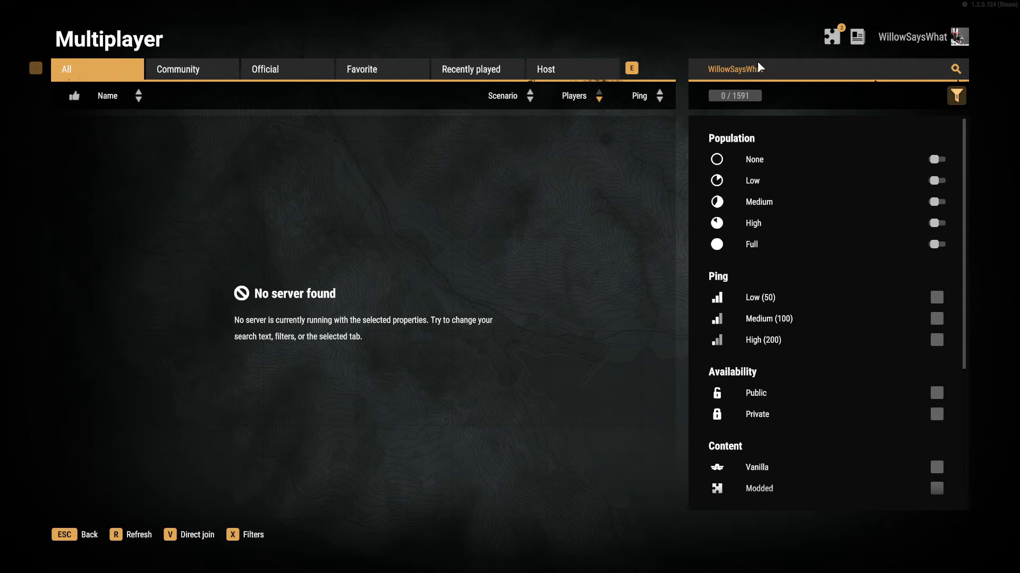
Copy the server name from config.json and search the browser for it to find Combat Ops
drag(299, 219, 164, 219)
key(ctrl+c)
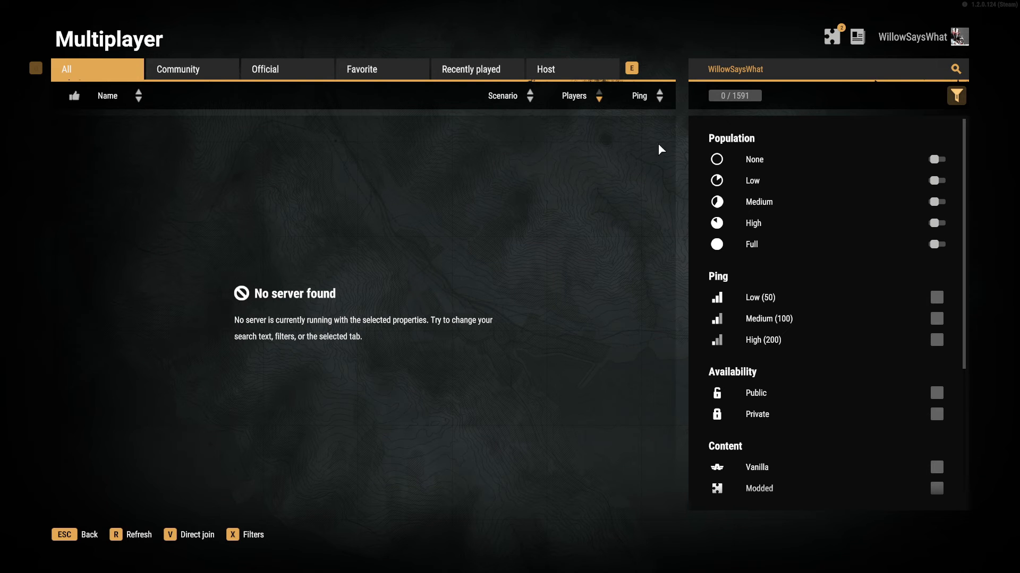
click(772, 70)
key(ctrl+a)
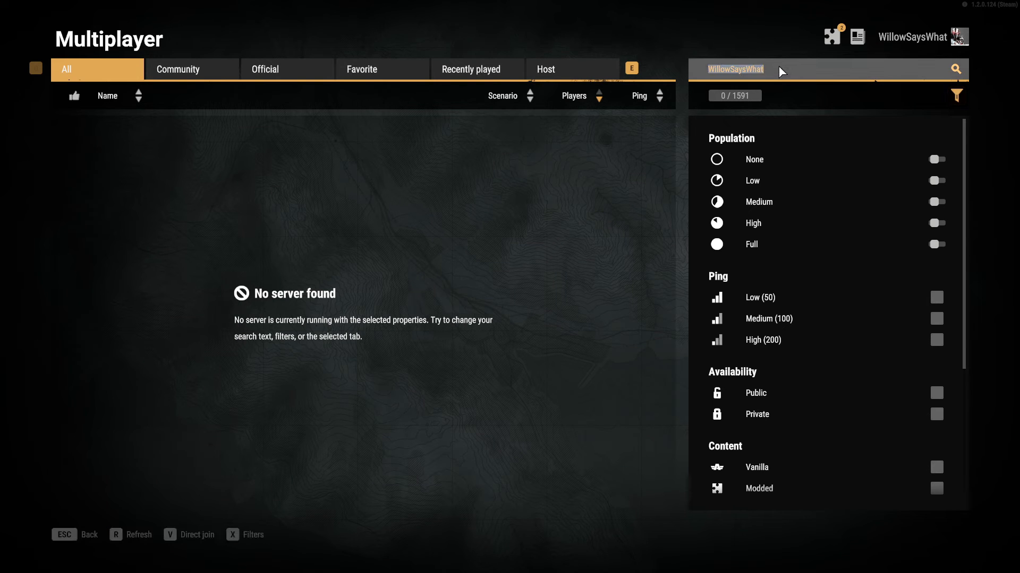
key(ctrl+v)
key(Return)
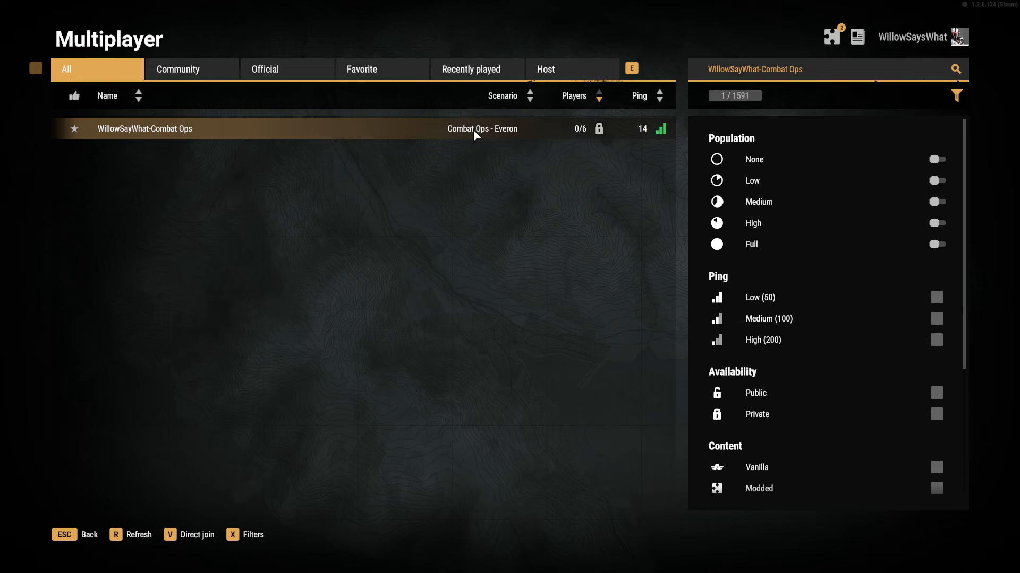
Join the Combat Ops server on Everon, entering the server password when prompted
double_click(433, 127)
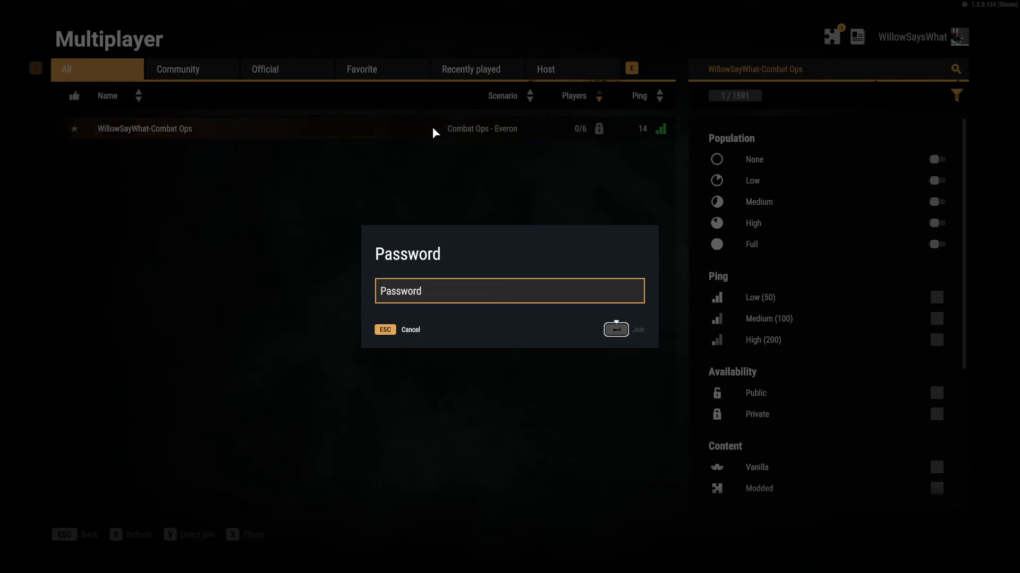
click(439, 291)
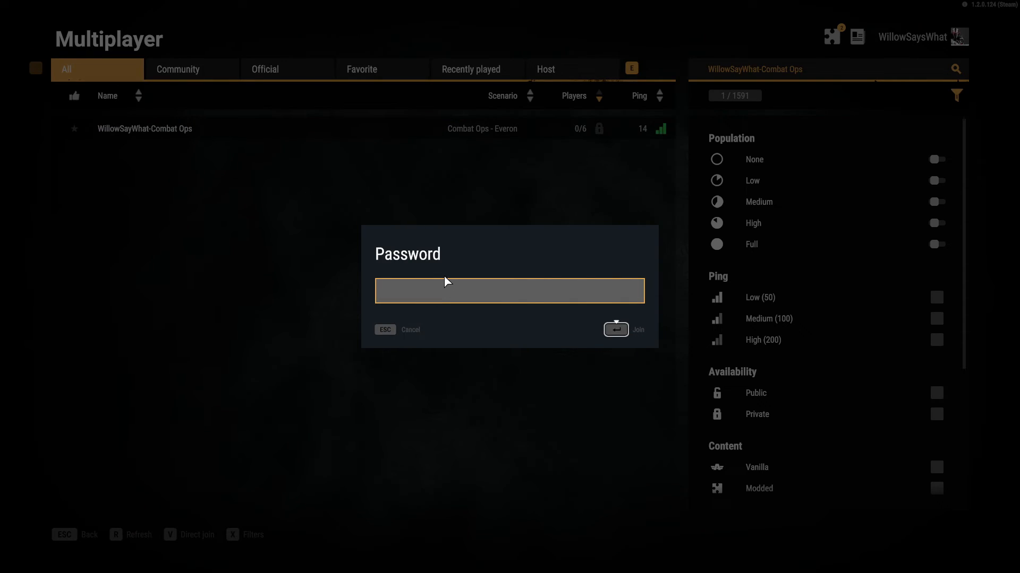
text(*******)
key(Return)
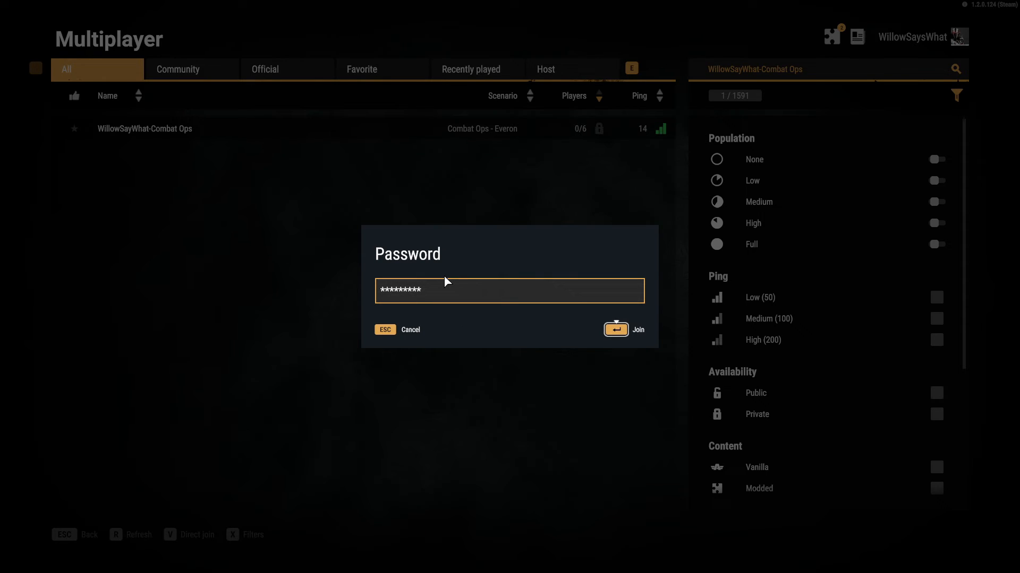
click(615, 331)
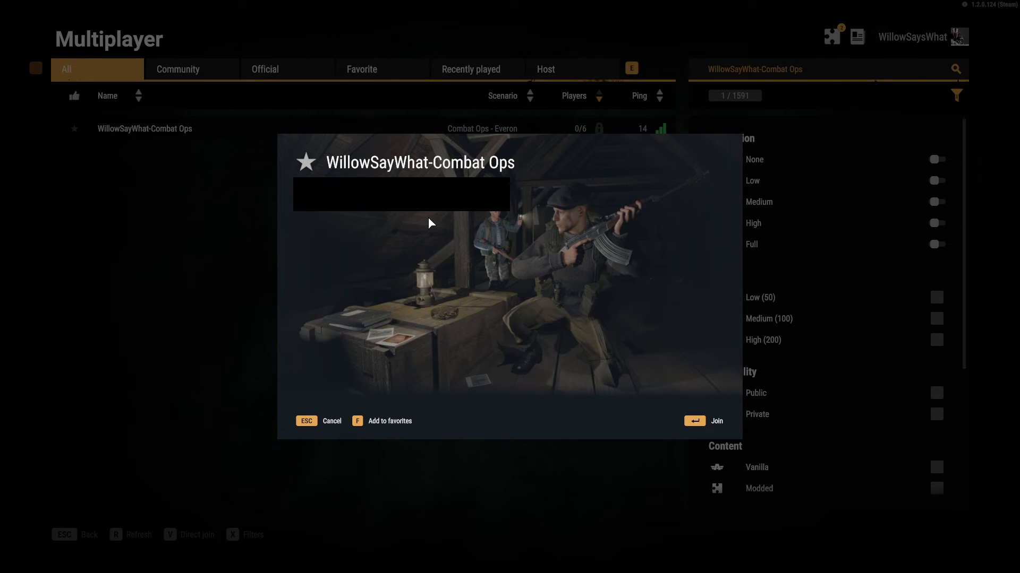
click(694, 421)
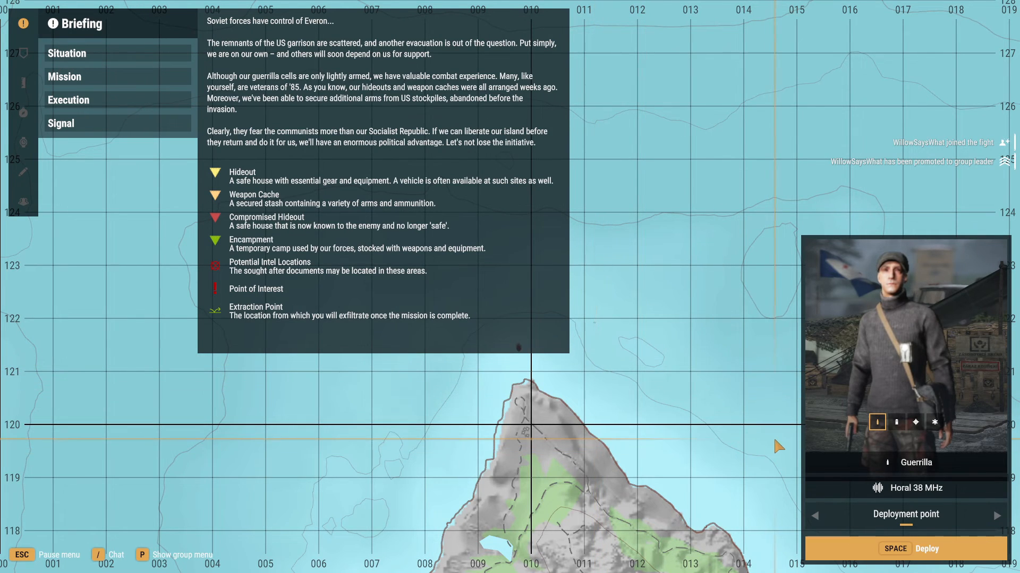
Deploy into the mission, switch to third-person, then exit to the main menu and quit
key(space)
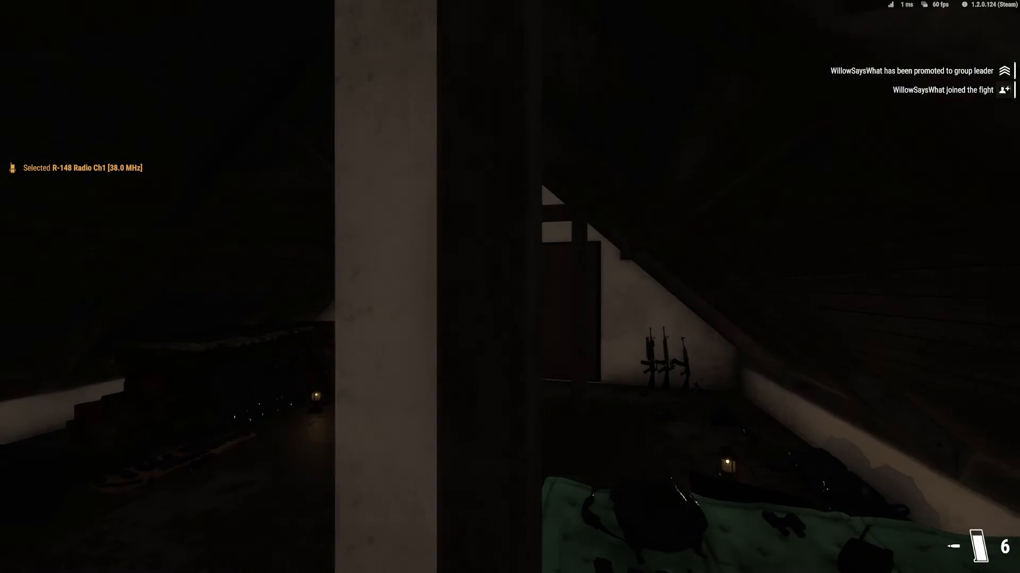
key(v)
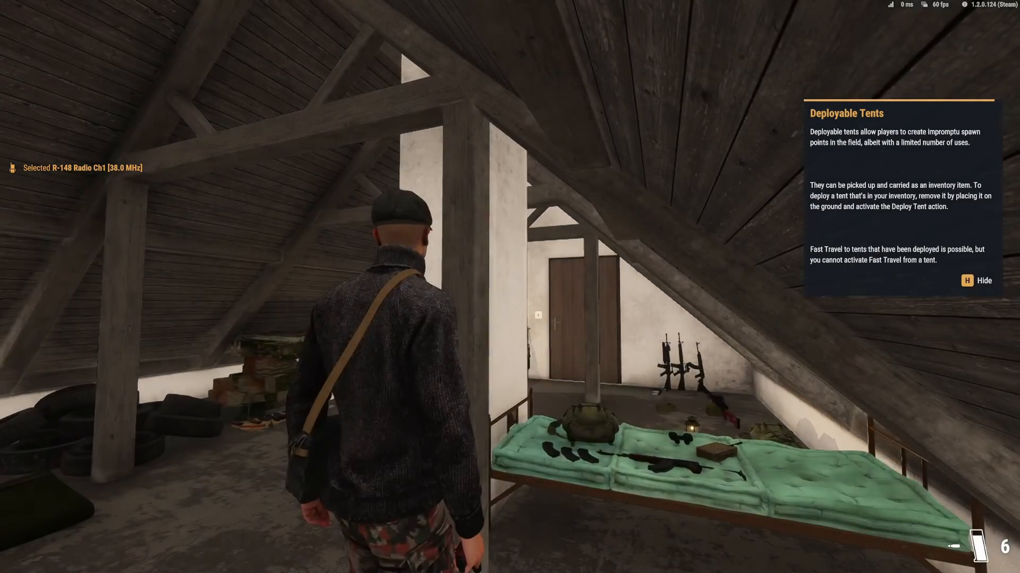
key(Escape)
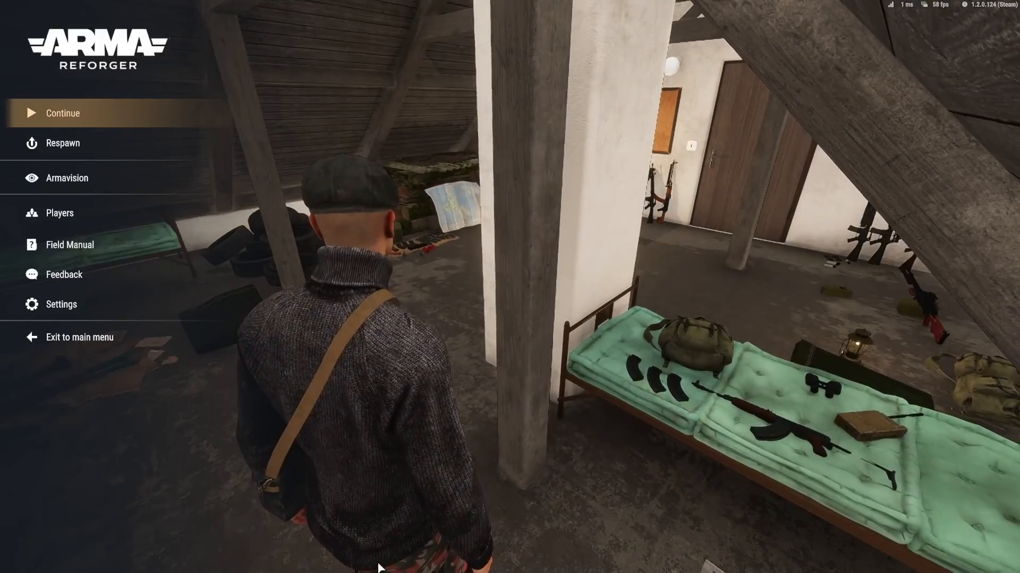
click(77, 339)
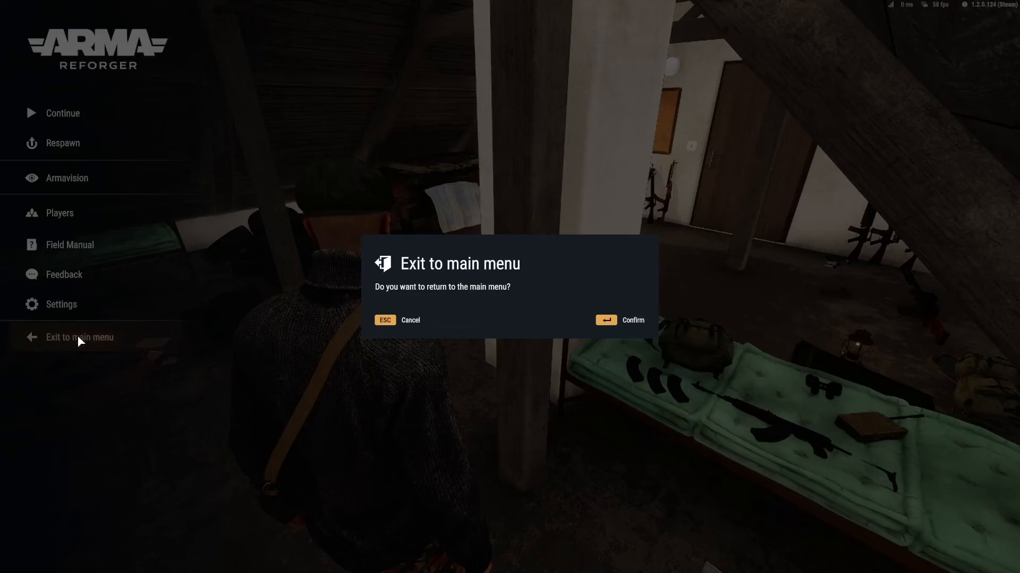
click(607, 321)
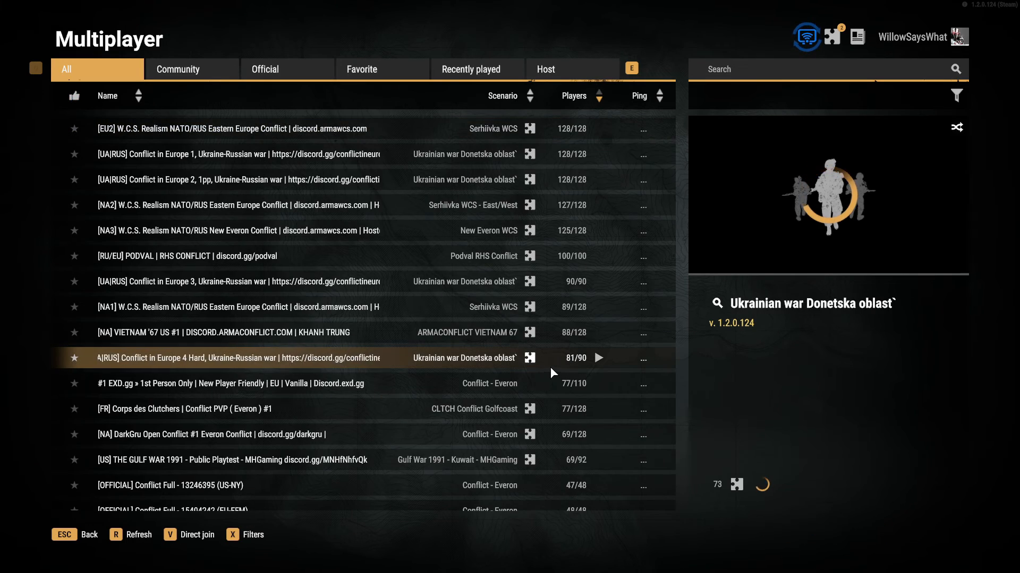
key(Escape)
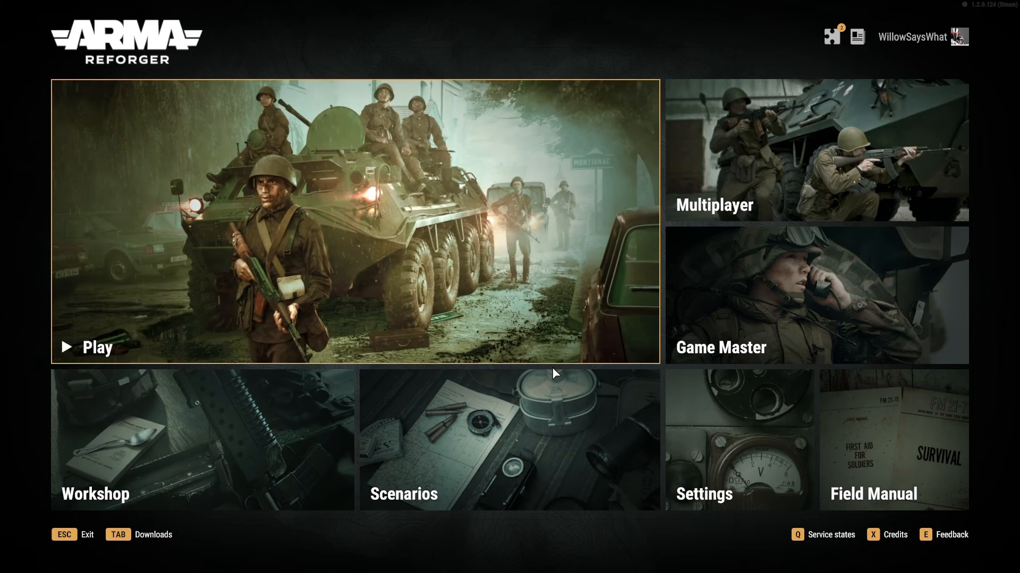
key(Escape)
Confirm quitting the game and add , "mods": [], after the game block's closing brace
click(610, 323)
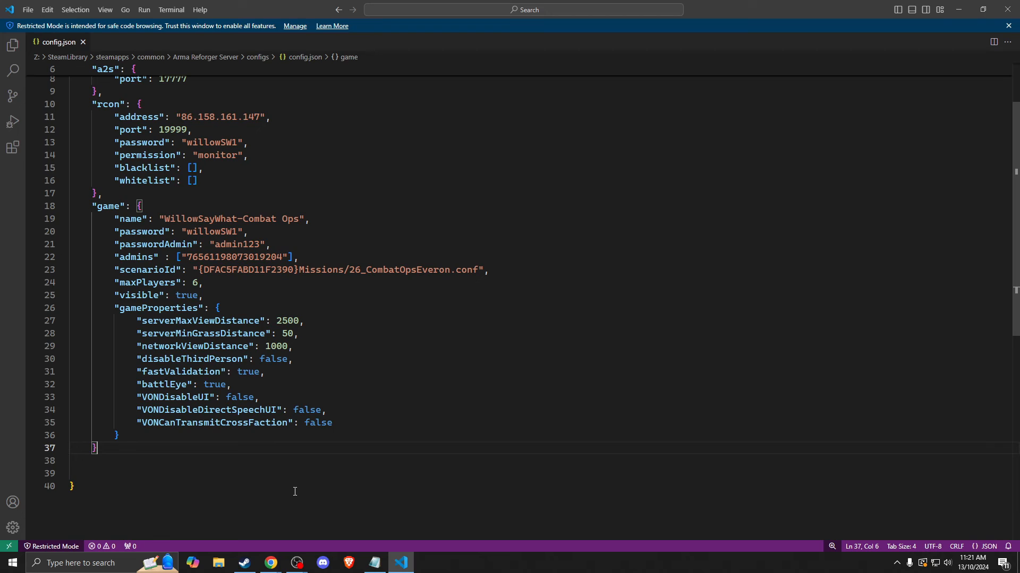
text(, )
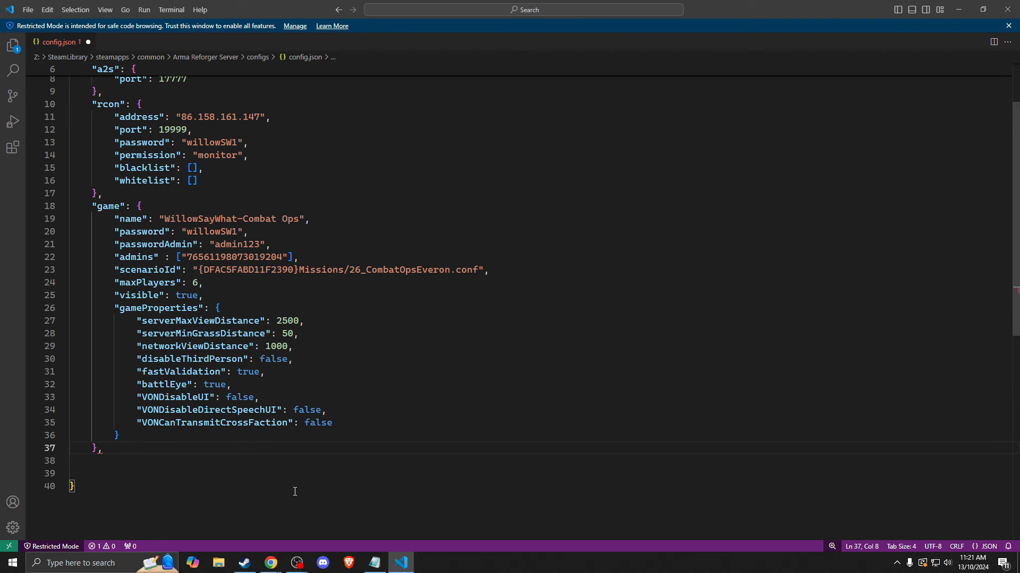
text("modes)
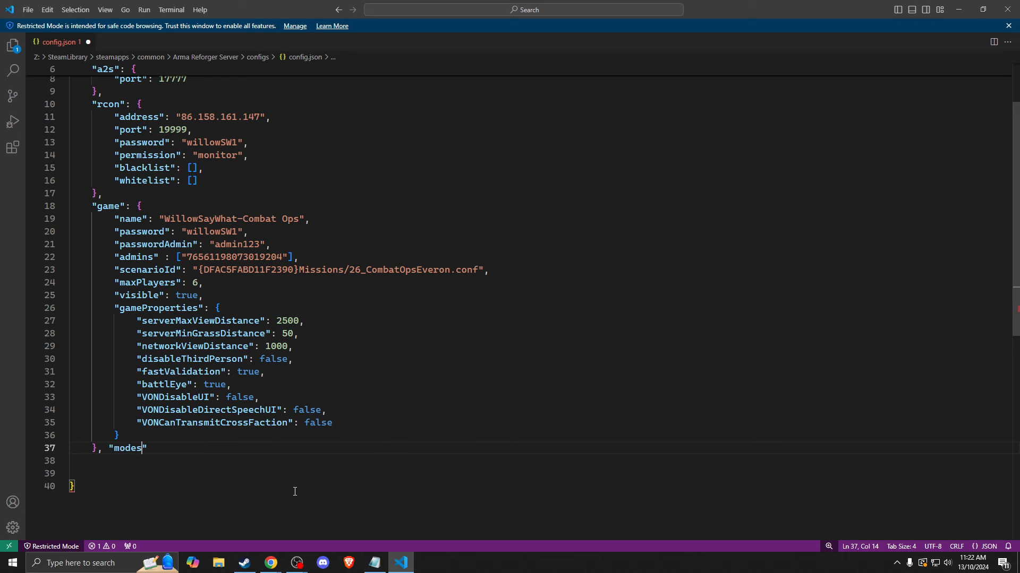
key(BackSpace)
key(BackSpace)
text(s": [)
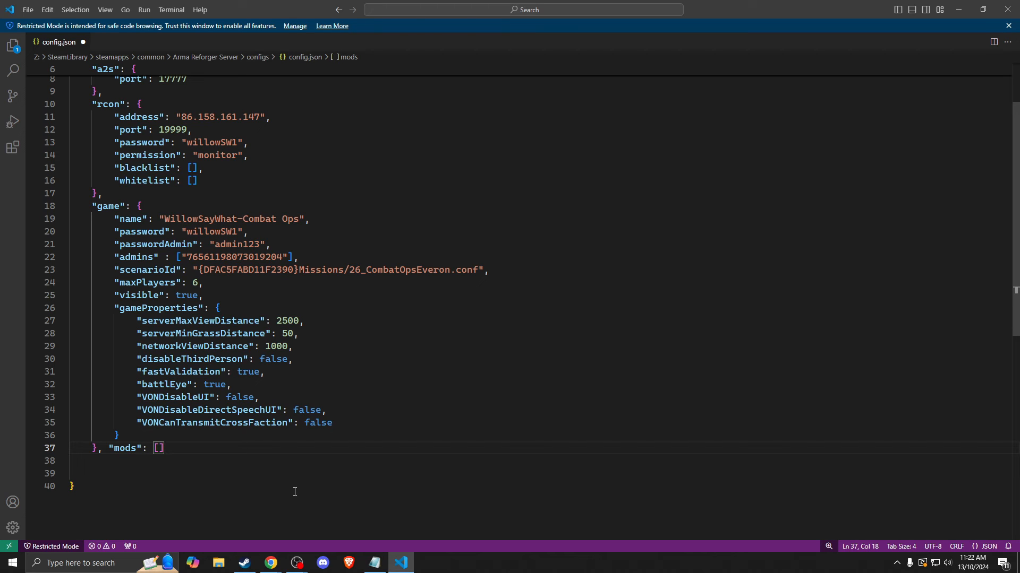
text(],)
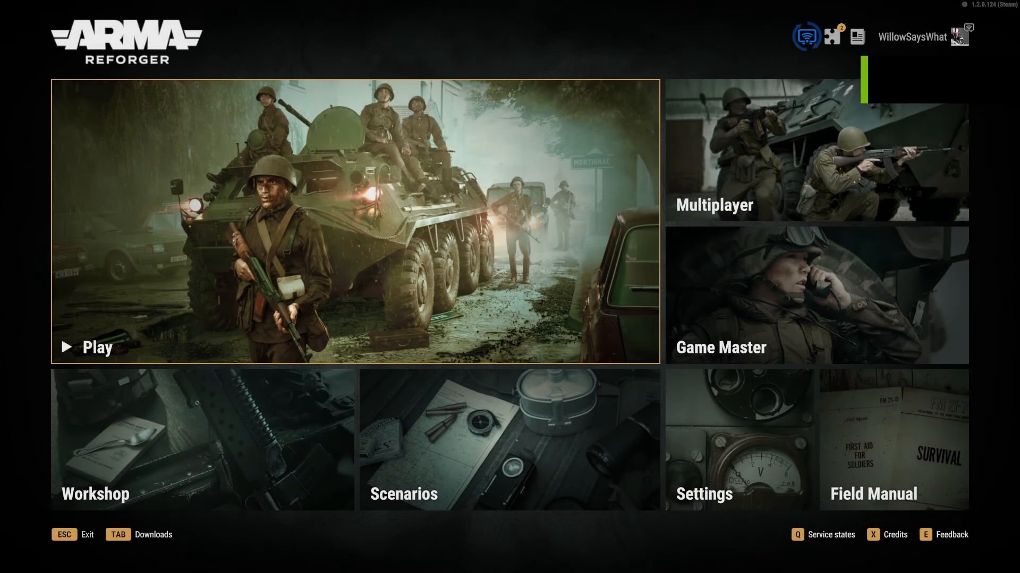
From the Workshop's Downloaded mod presets, copy the JSON listing Overthrow and Units Map Markers
click(202, 454)
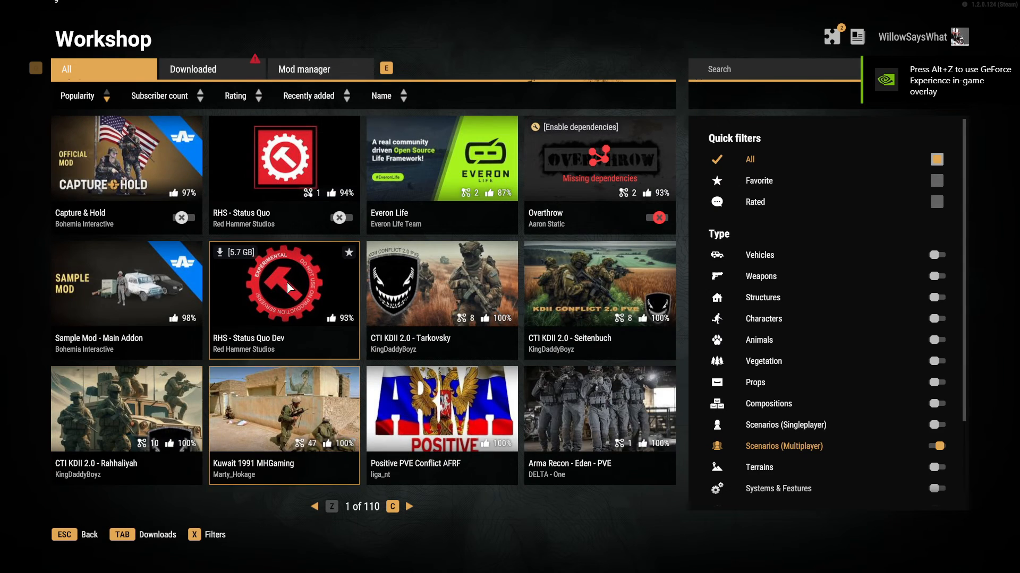
click(232, 73)
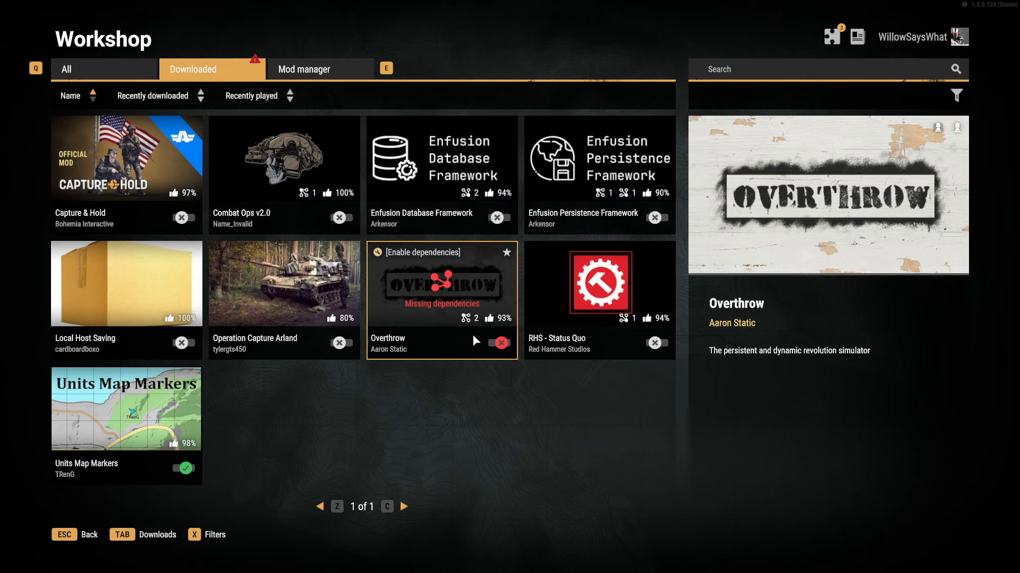
click(833, 37)
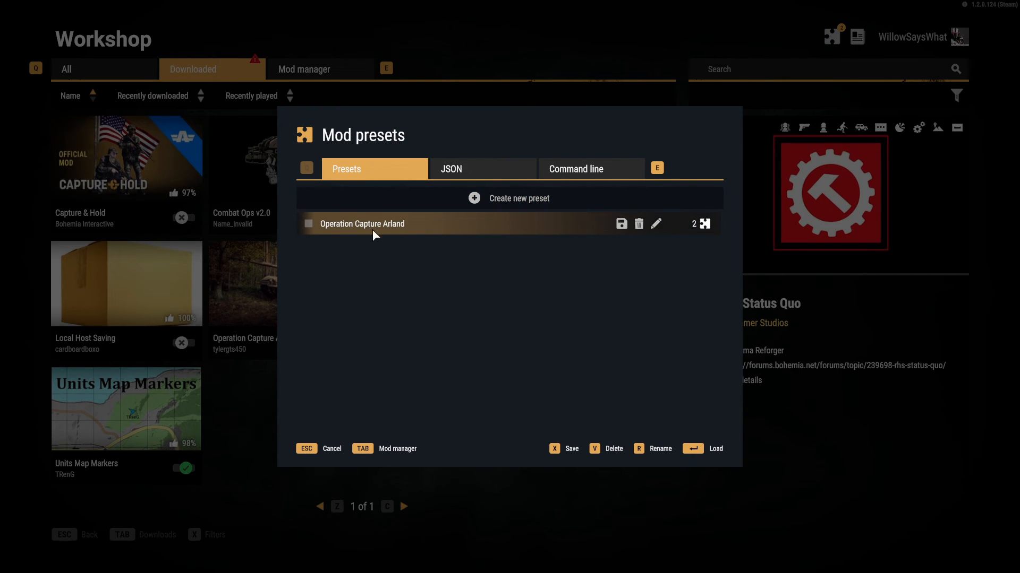
click(489, 171)
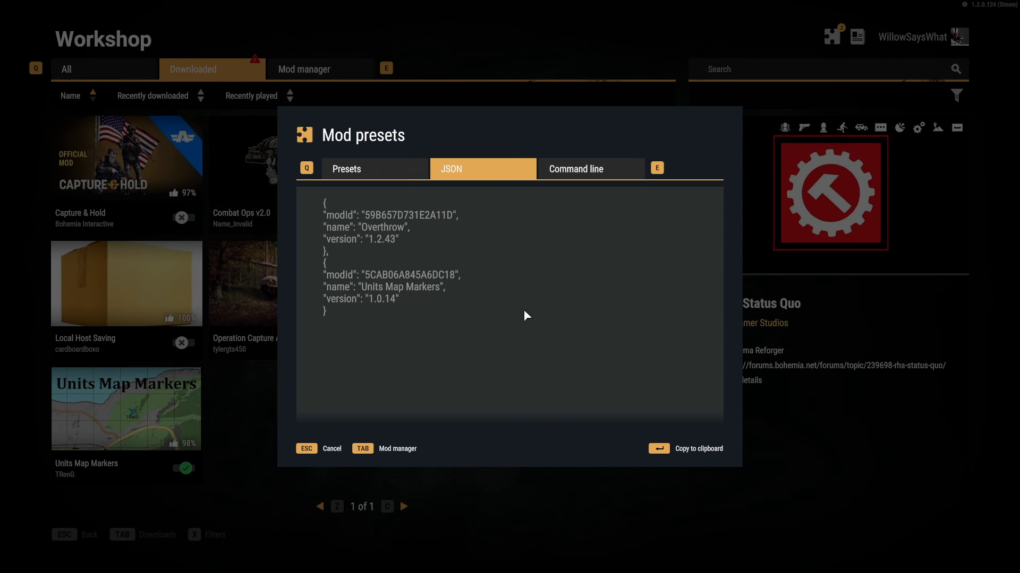
key(Return)
key(alt+Tab)
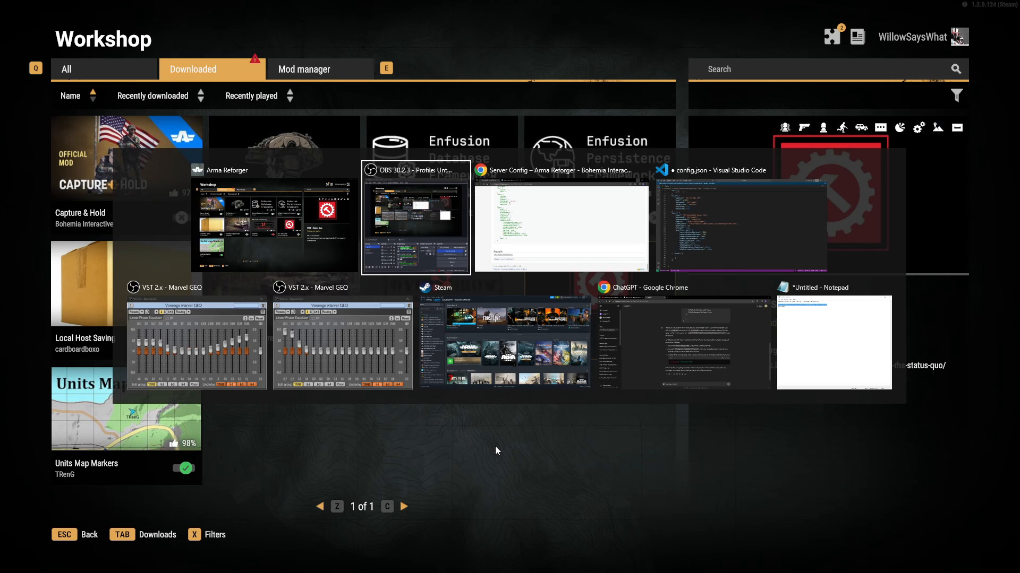
Paste the mod JSON into mods, delete the Overthrow entry, and save config.json
key(alt+Tab)
key(alt+Tab)
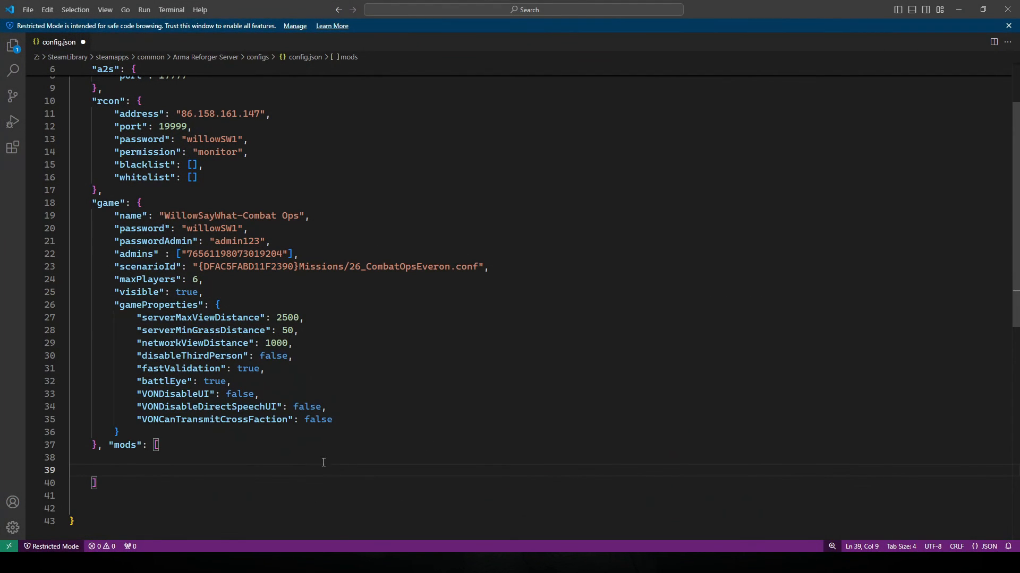
text({             "modId": "59B657D731E2A11D",             "name": "Overthrow",             "version": "1.2.43"         },         {             "modId": "5CAB06A845A6DC18",             "name": "Units Map Markers",             "version": "1.0.14"         })
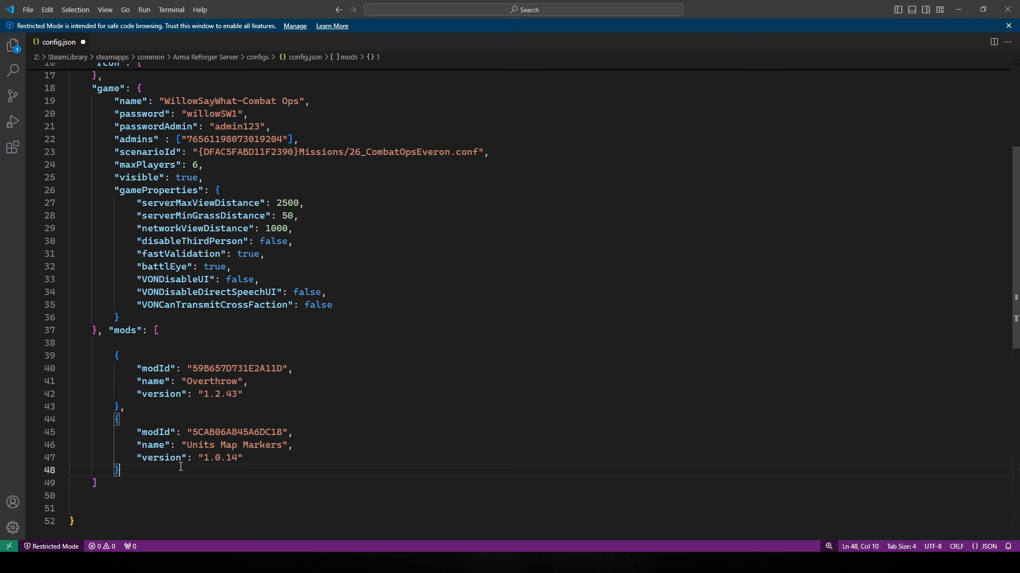
drag(125, 407, 116, 350)
key(BackSpace)
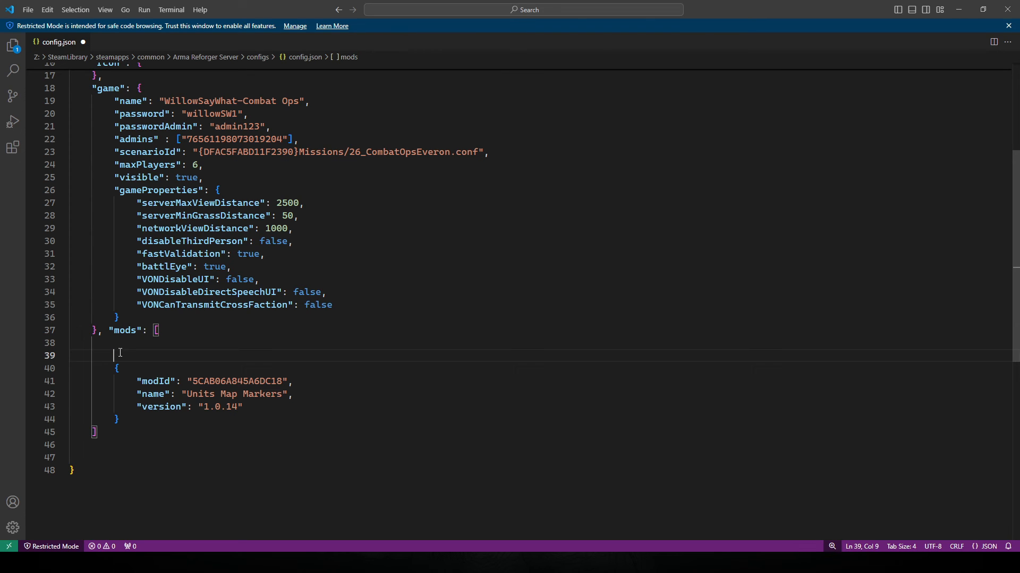
key(BackSpace)
key(BackSpace)
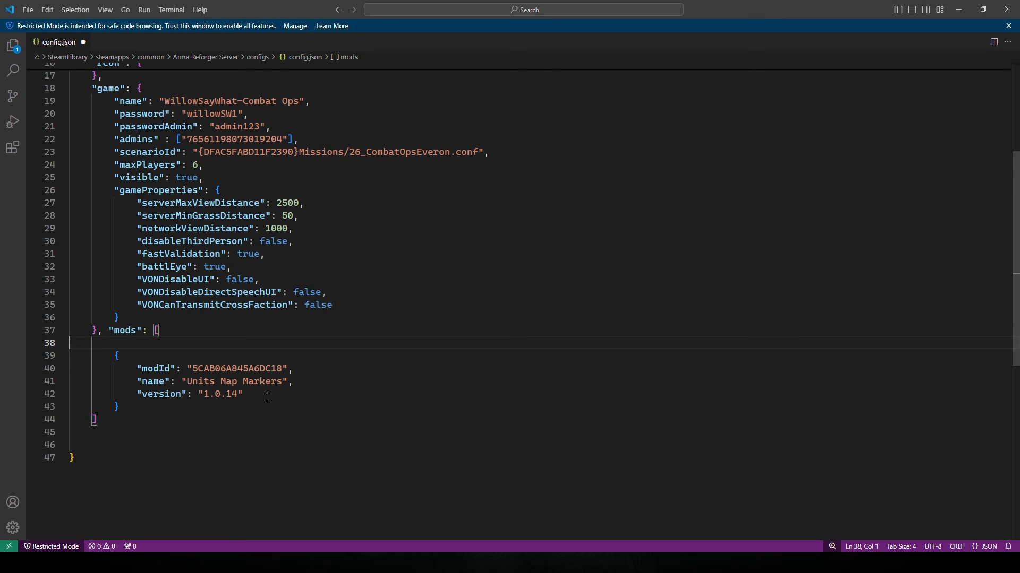
key(ctrl+s)
key(ctrl+z)
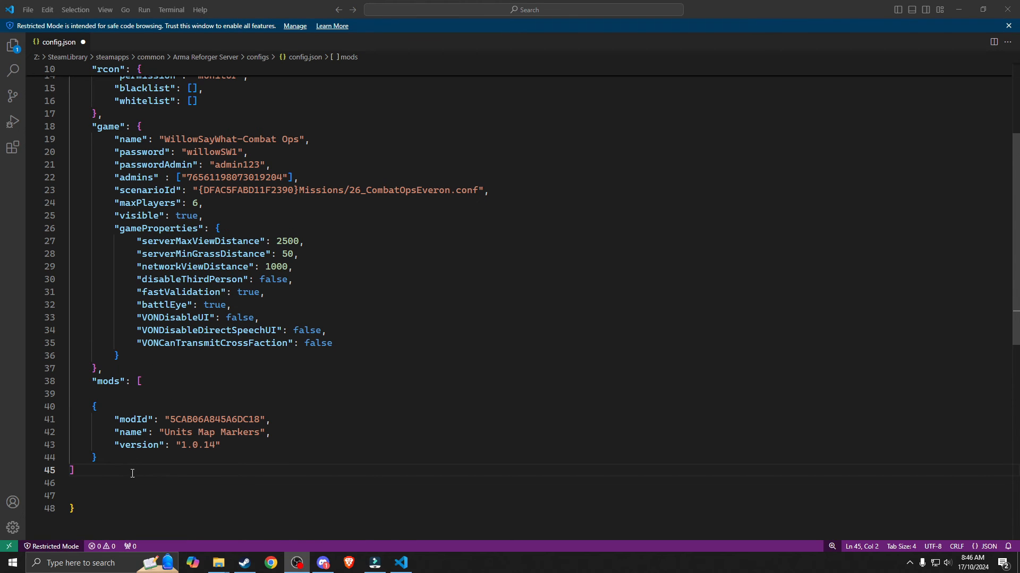
Move the whole mods block inside the game section and save config.json
drag(82, 476, 100, 371)
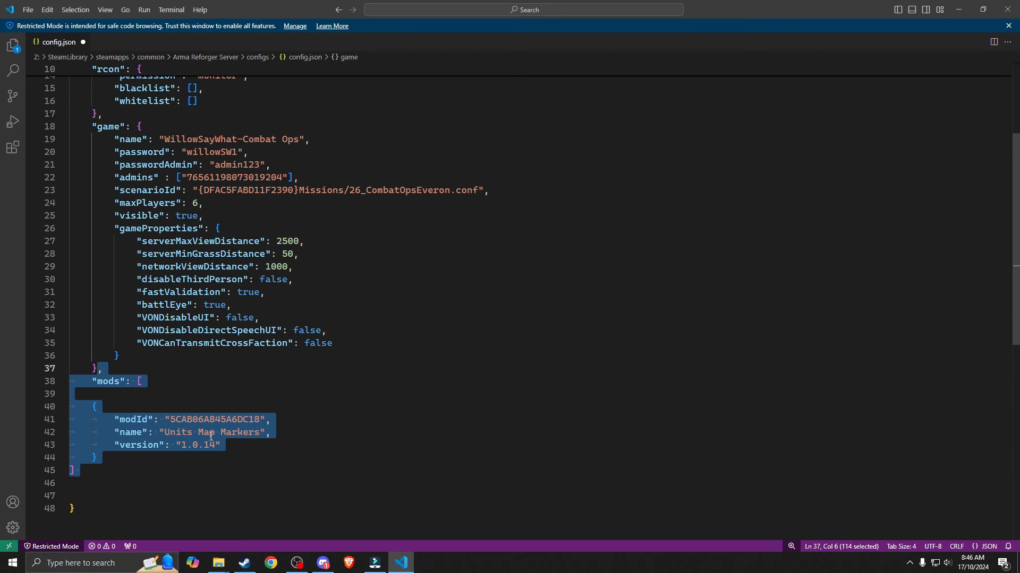
key(ctrl+x)
click(119, 355)
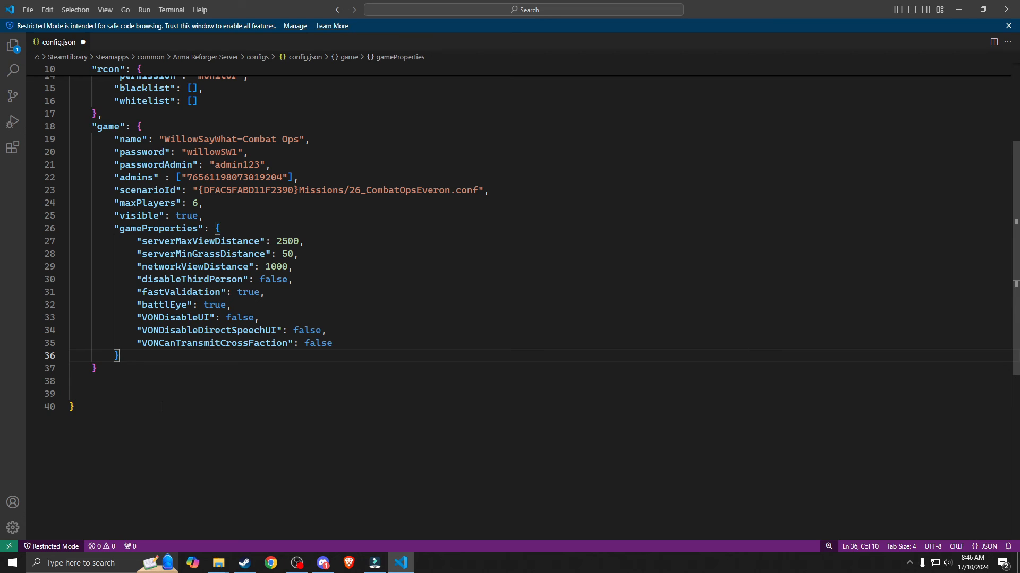
key(ctrl+v)
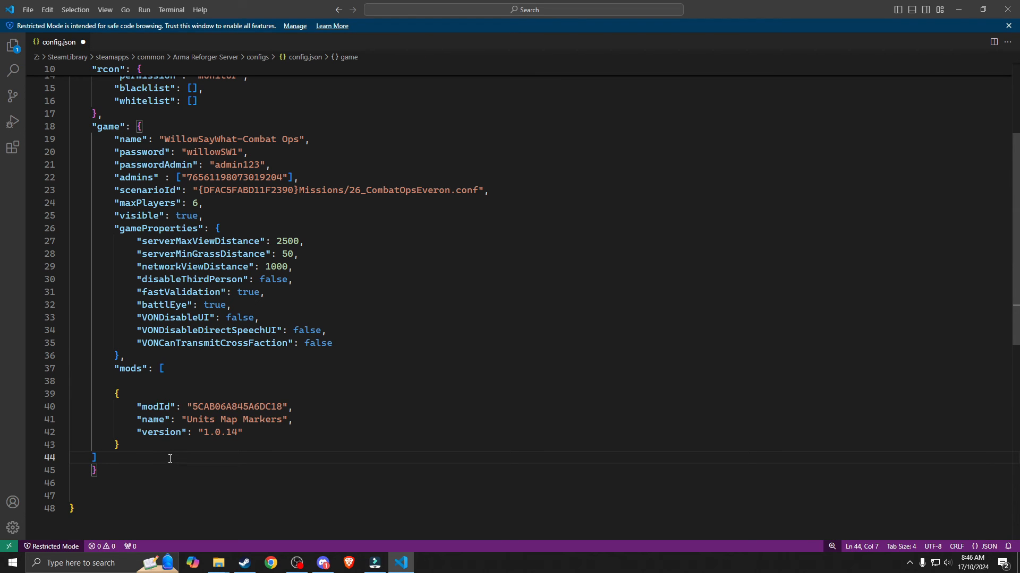
key(ctrl+s)
Minimize VS Code and Filmora, then launch server.bat from the Arma Reforger Server folder
click(959, 9)
click(967, 9)
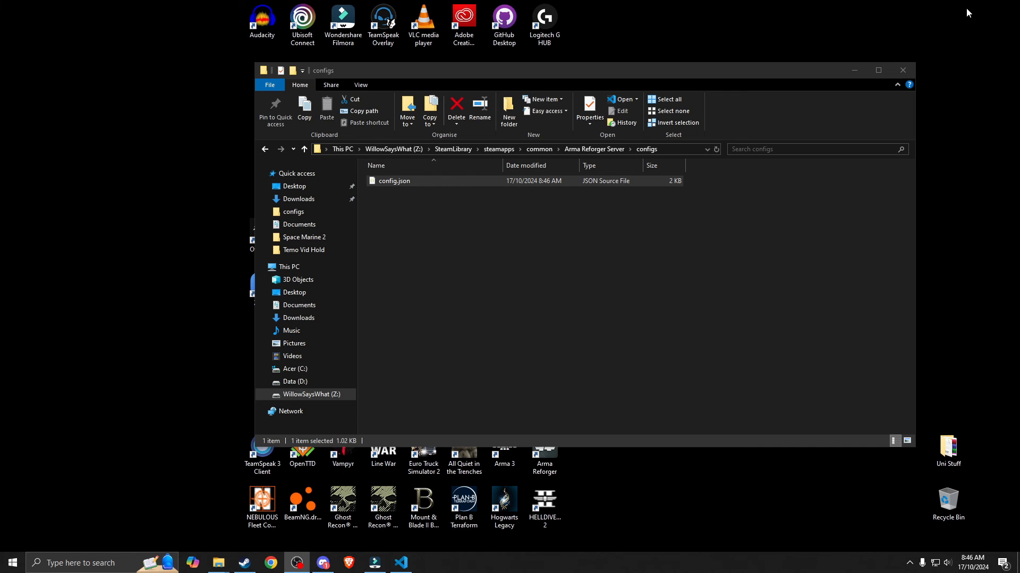
click(265, 149)
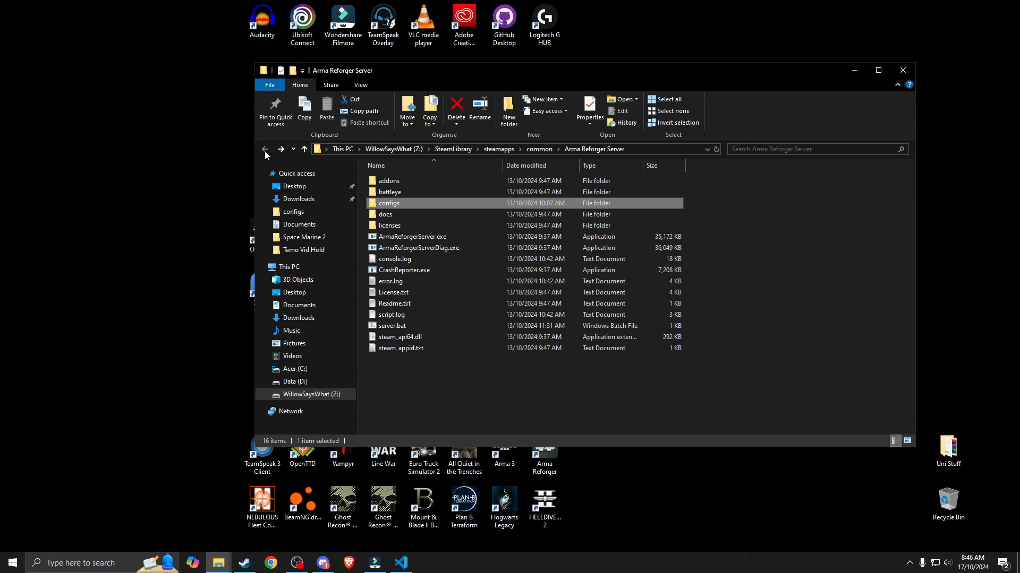
click(389, 328)
double_click(389, 328)
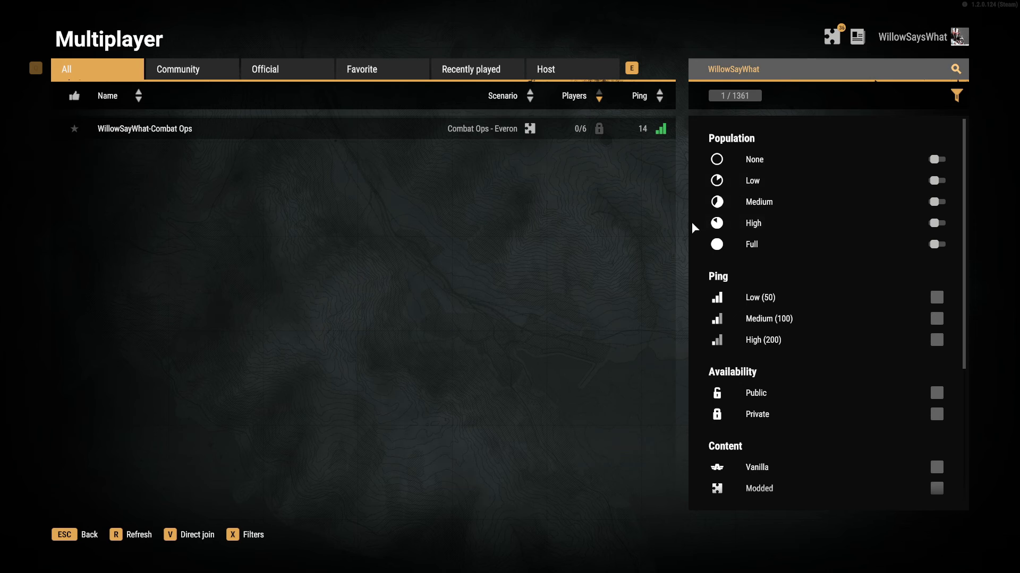
Join the Combat Ops server using the server password and deploy into the game
double_click(237, 133)
click(401, 297)
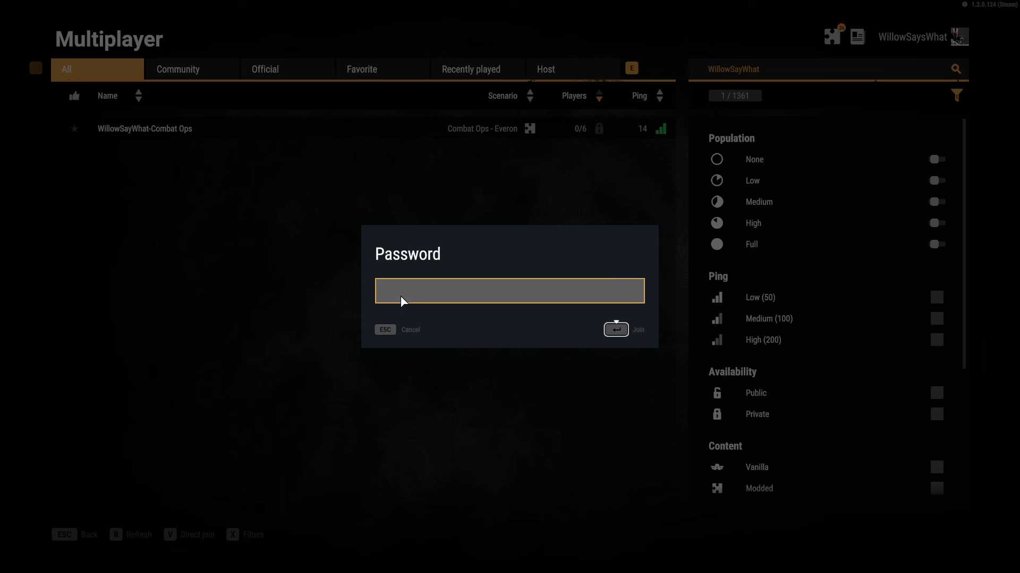
text(****)
key(Return)
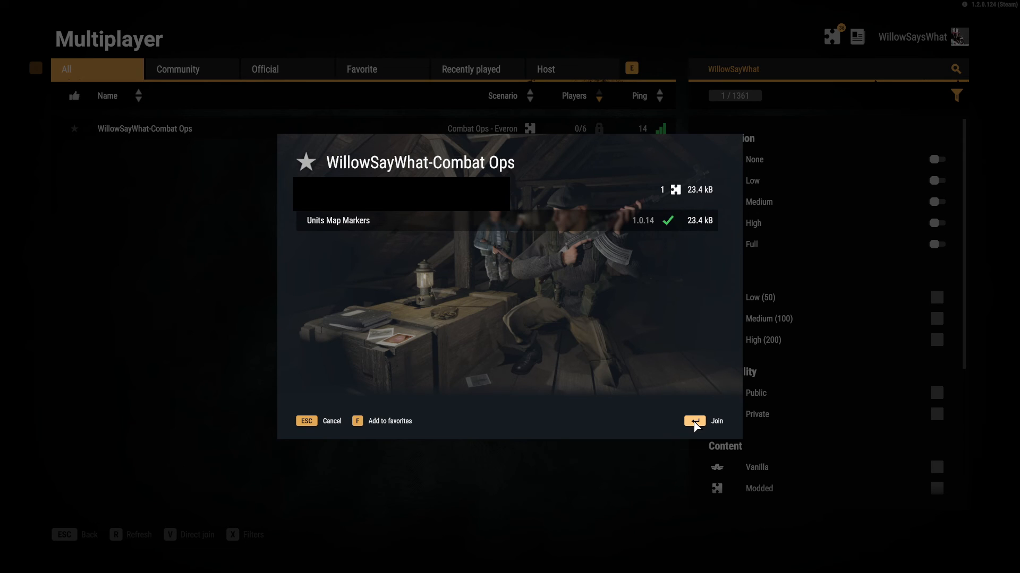
click(695, 421)
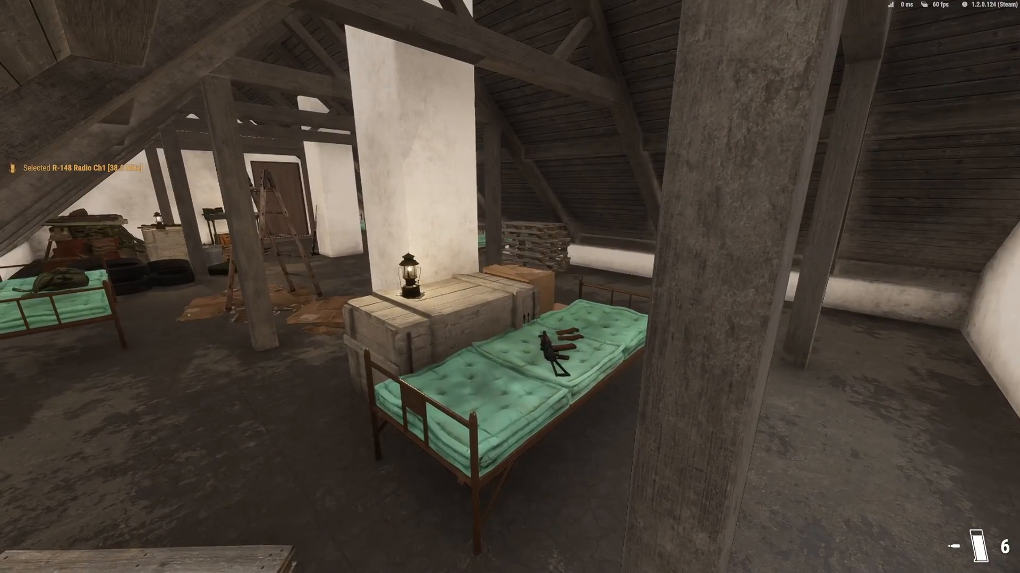
Switch to third-person and inspect the deployment point on the zoomed-in island map
key(KP_Enter)
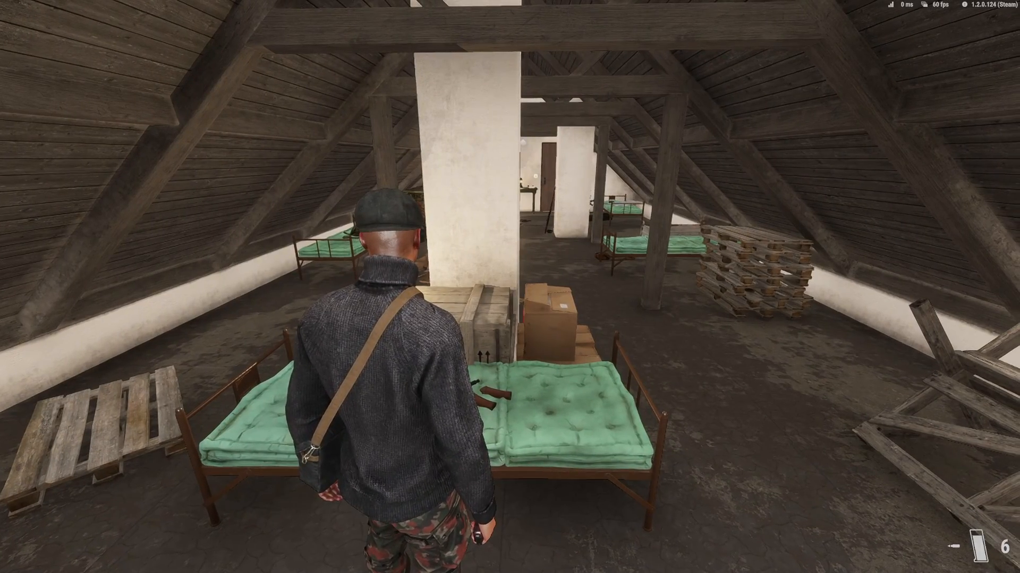
key(m)
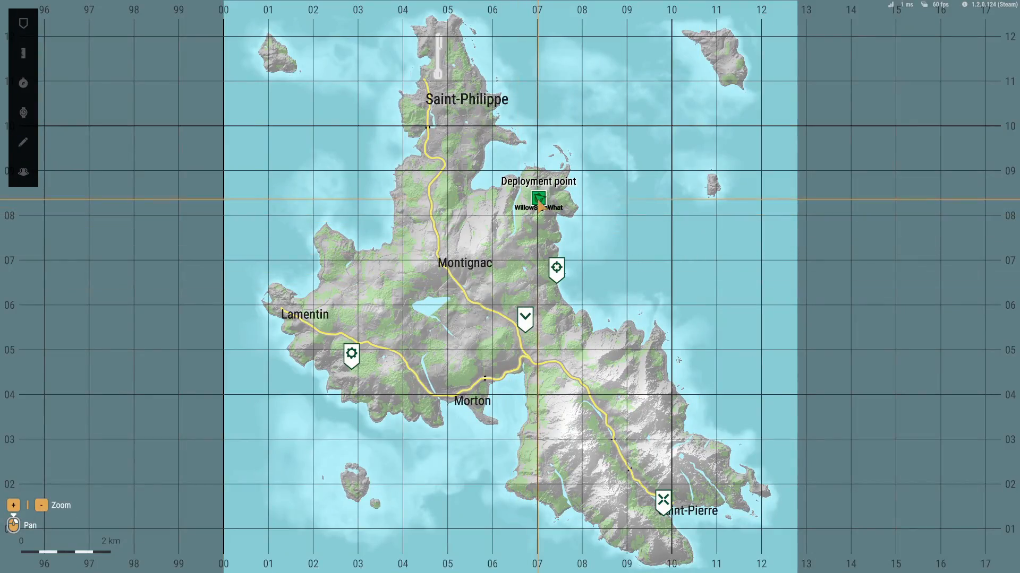
scroll(536, 200, up, 5)
scroll(533, 223, up, 5)
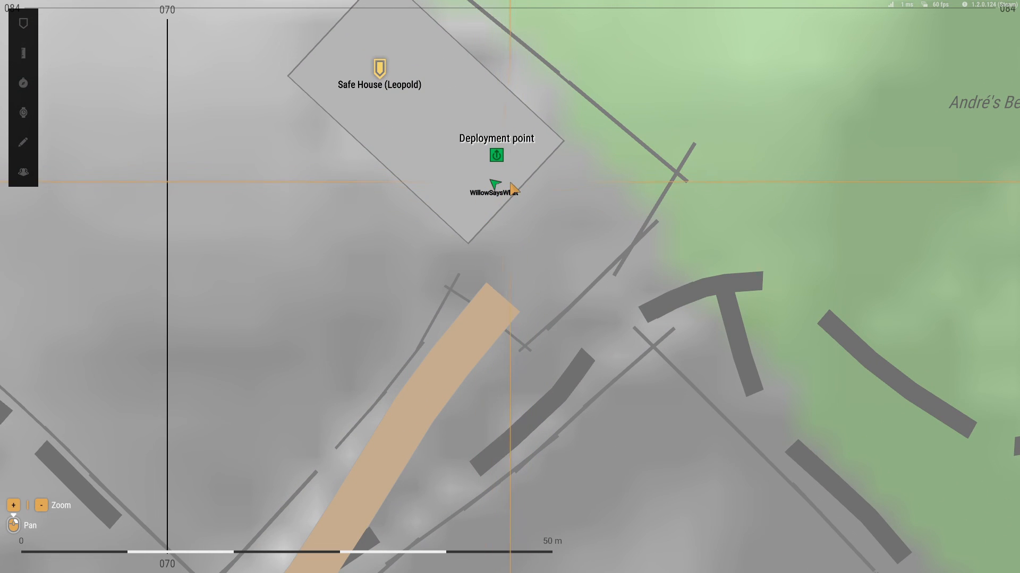
key(m)
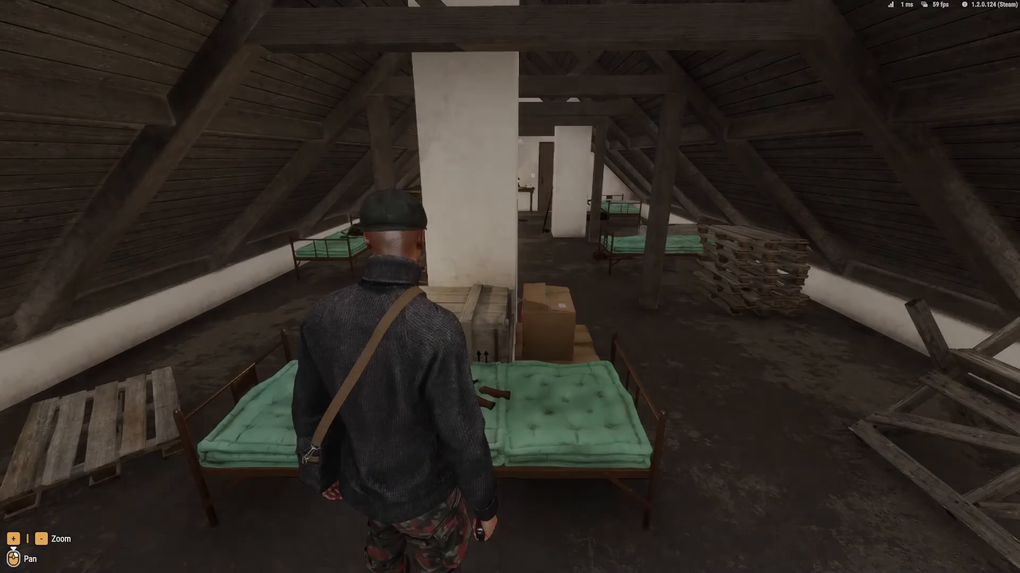
Exit the session to the main menu and confirm leaving the server
key(Escape)
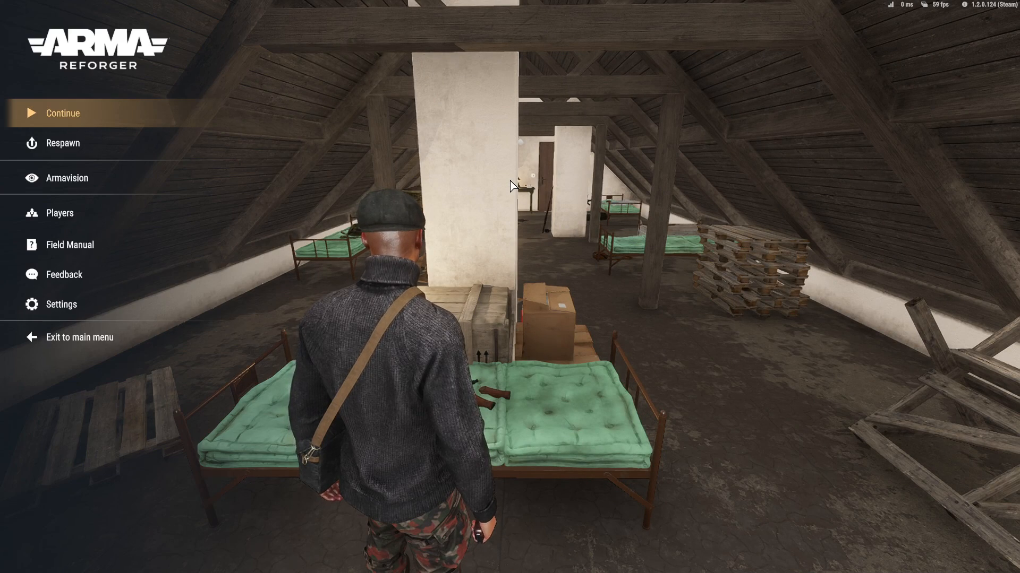
click(100, 340)
click(605, 322)
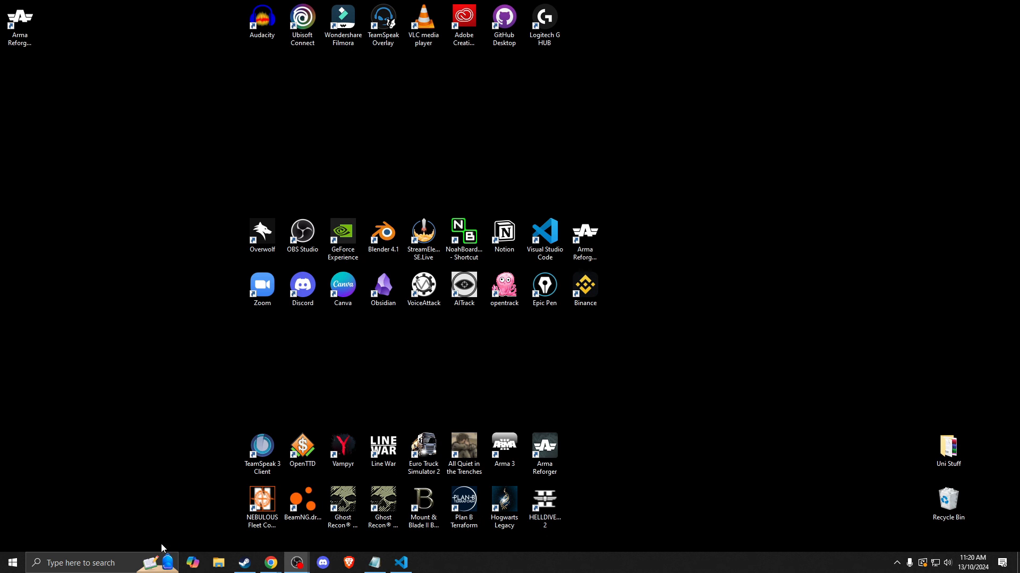
Open Windows Security's firewall allowed-apps list, unlock editing, and begin adding another app
click(116, 564)
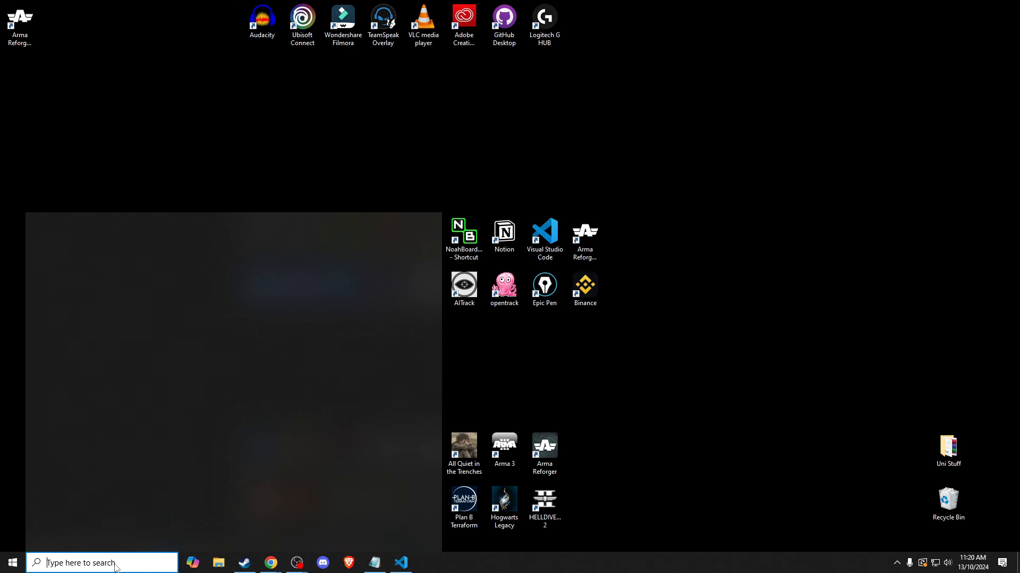
click(120, 306)
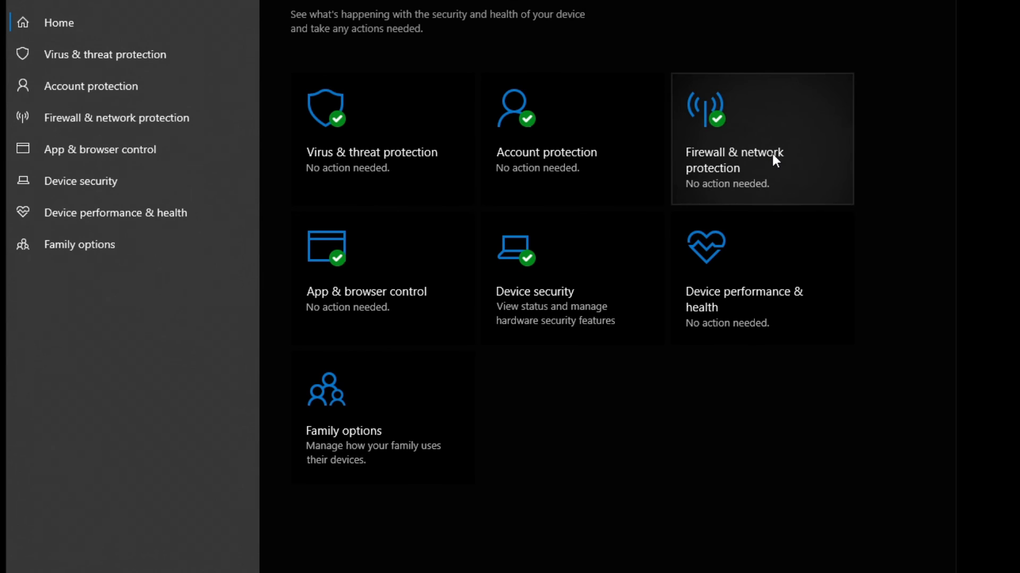
click(774, 160)
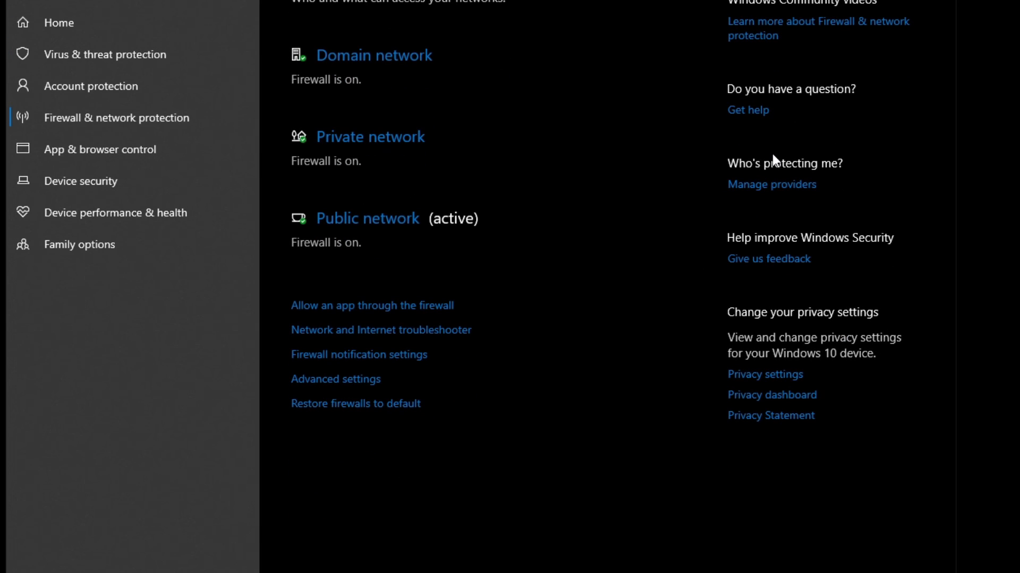
click(375, 310)
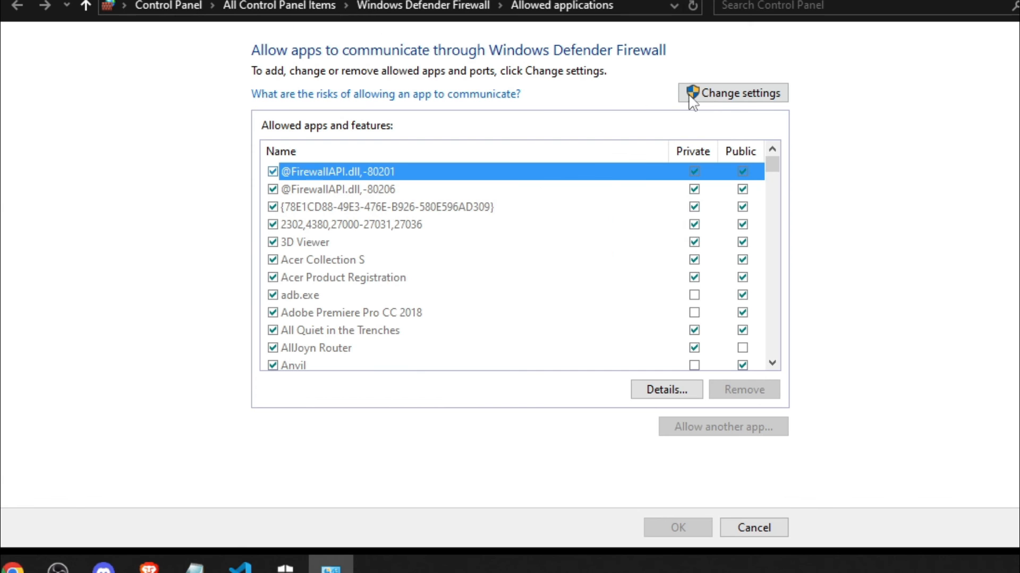
click(675, 288)
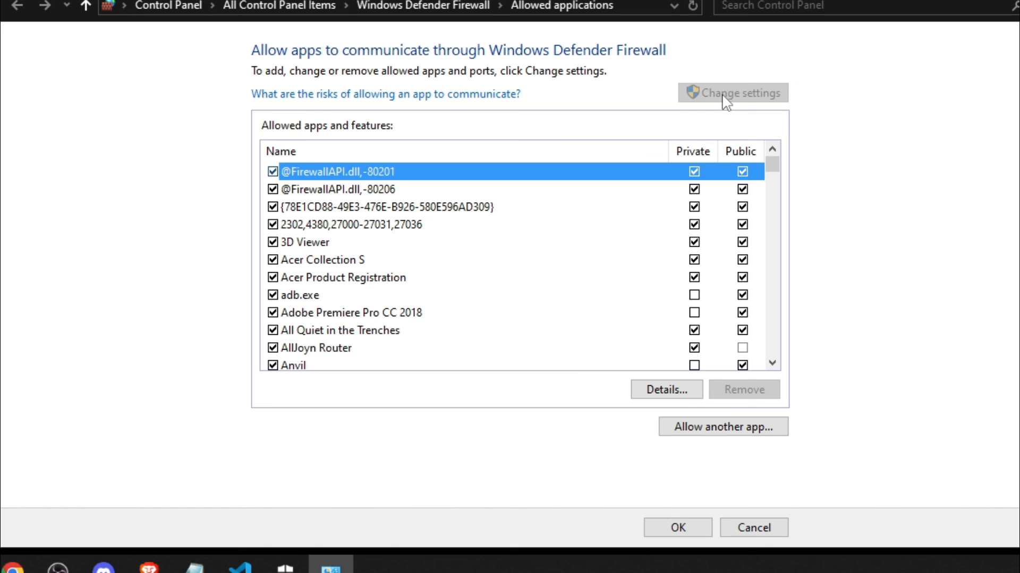
click(701, 434)
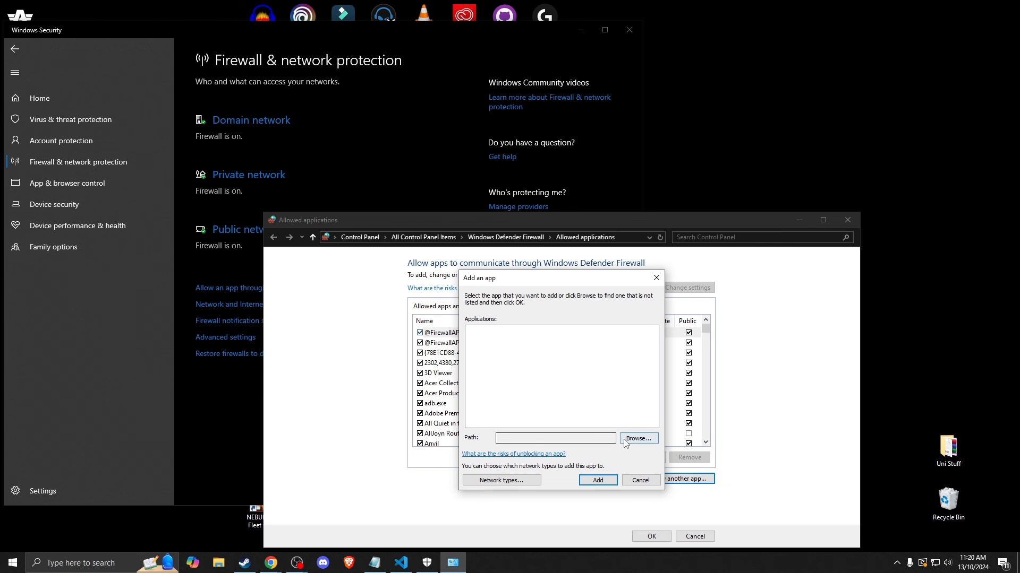
Add ArmaReforgerServer.exe to the firewall's allowed apps
click(631, 438)
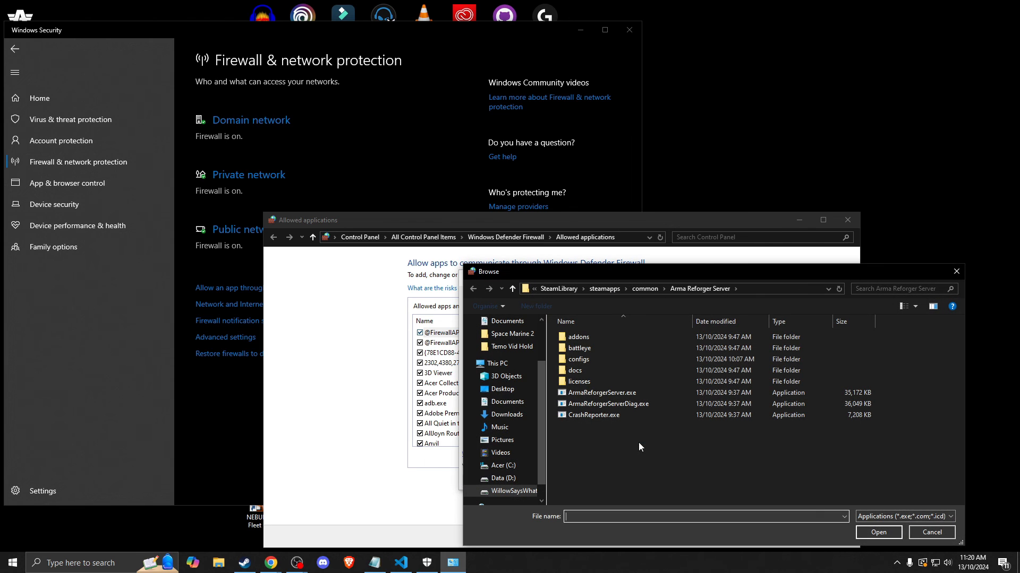
click(595, 395)
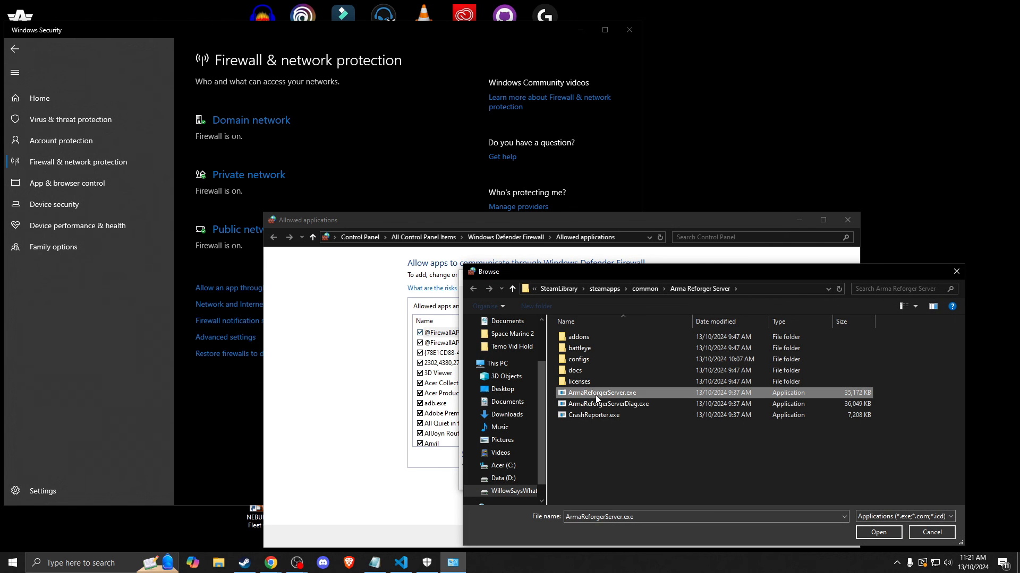
click(885, 533)
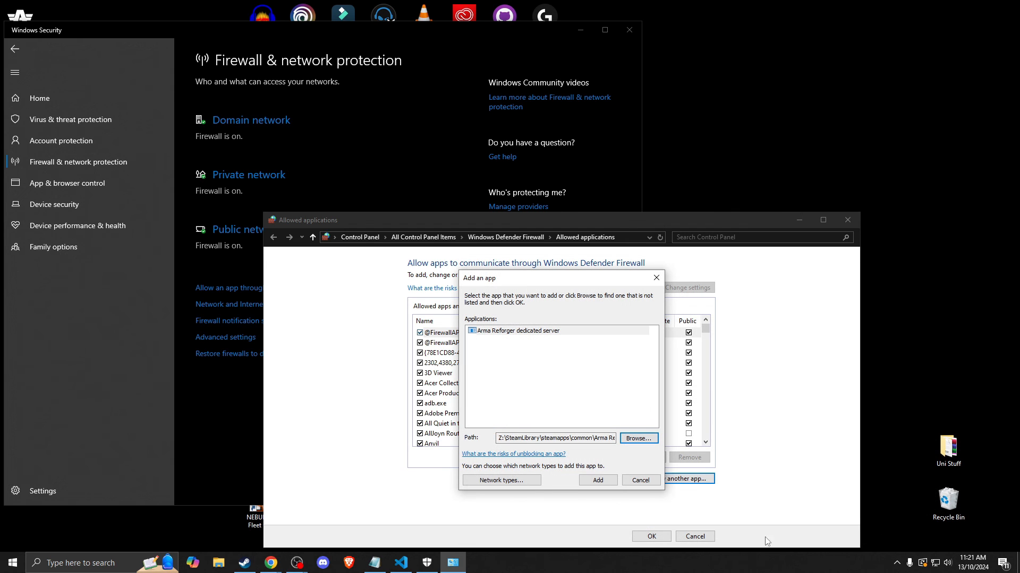
click(598, 480)
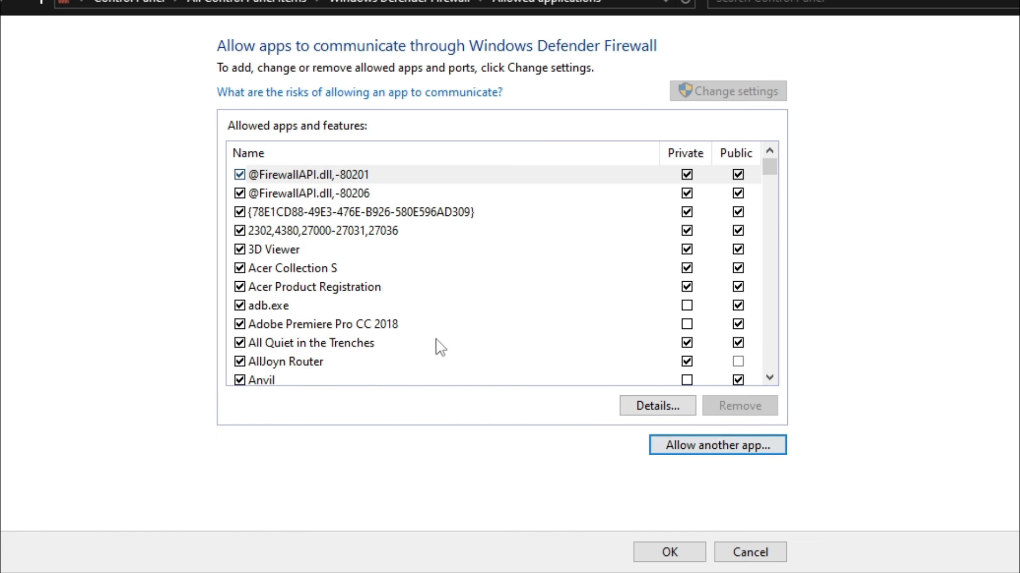
Review the Arma Reforger dedicated server entries, save the changes, and close Windows Security
scroll(425, 316, down, 5)
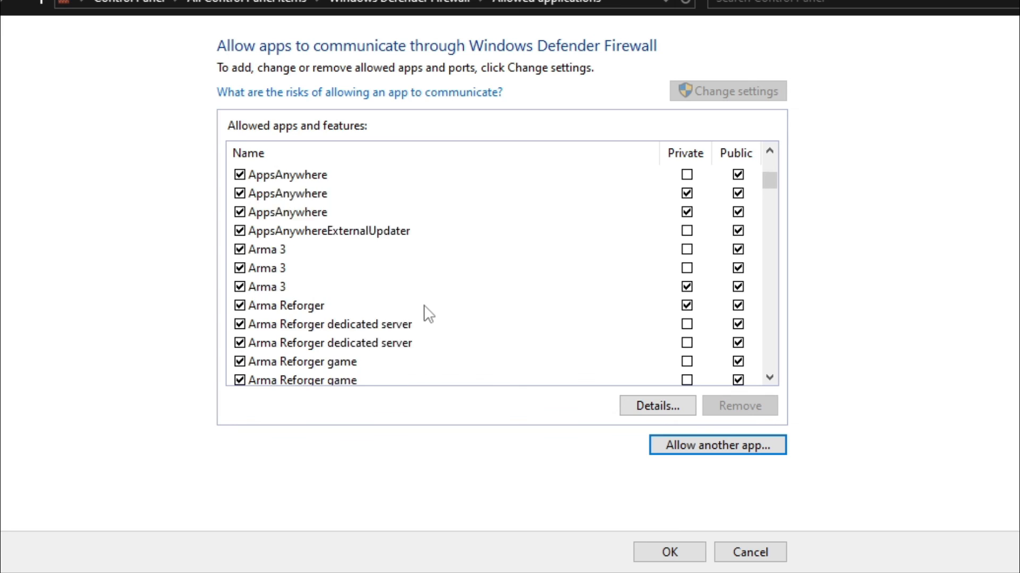
scroll(428, 314, down, 1)
click(304, 291)
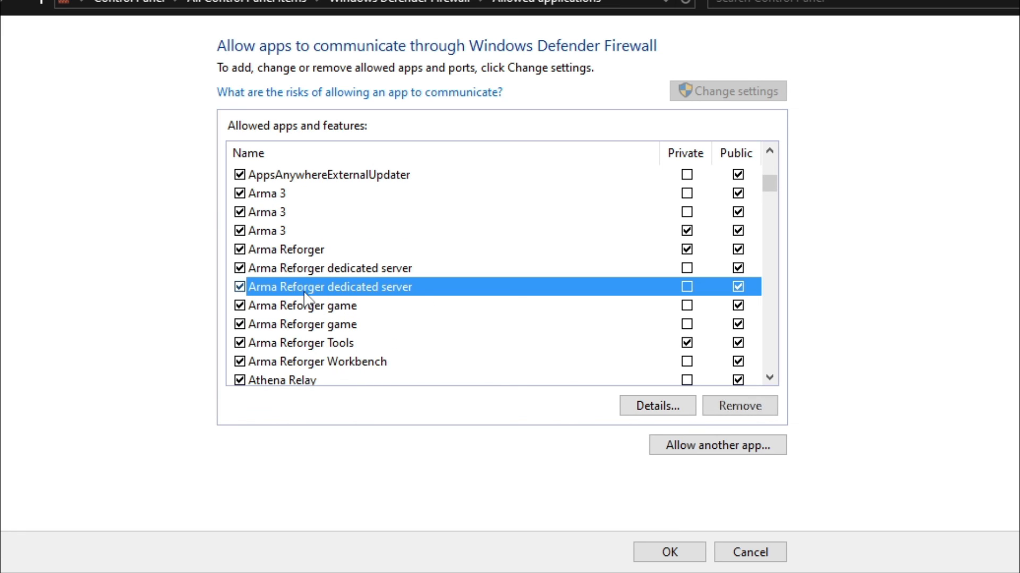
double_click(349, 286)
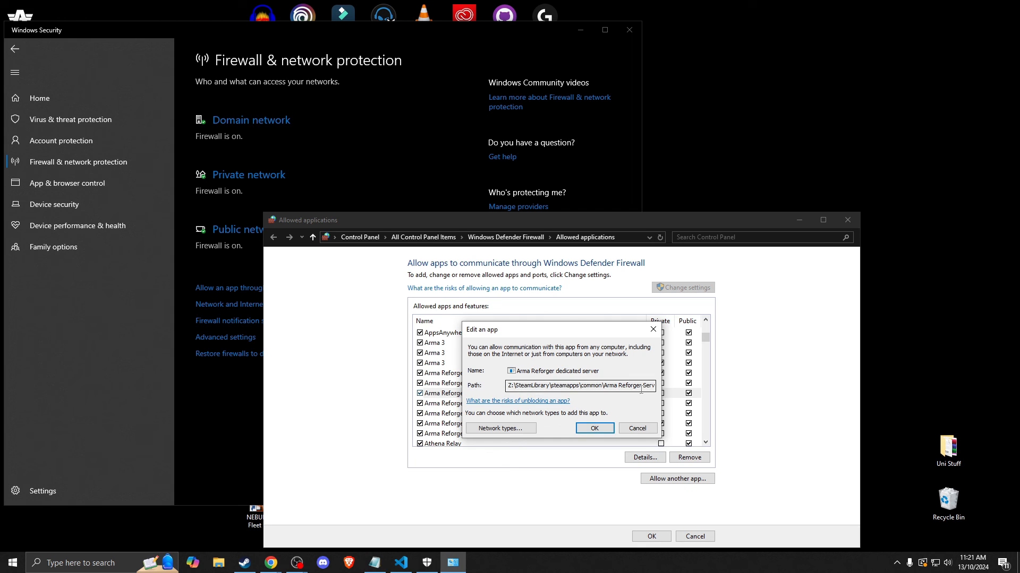
click(593, 428)
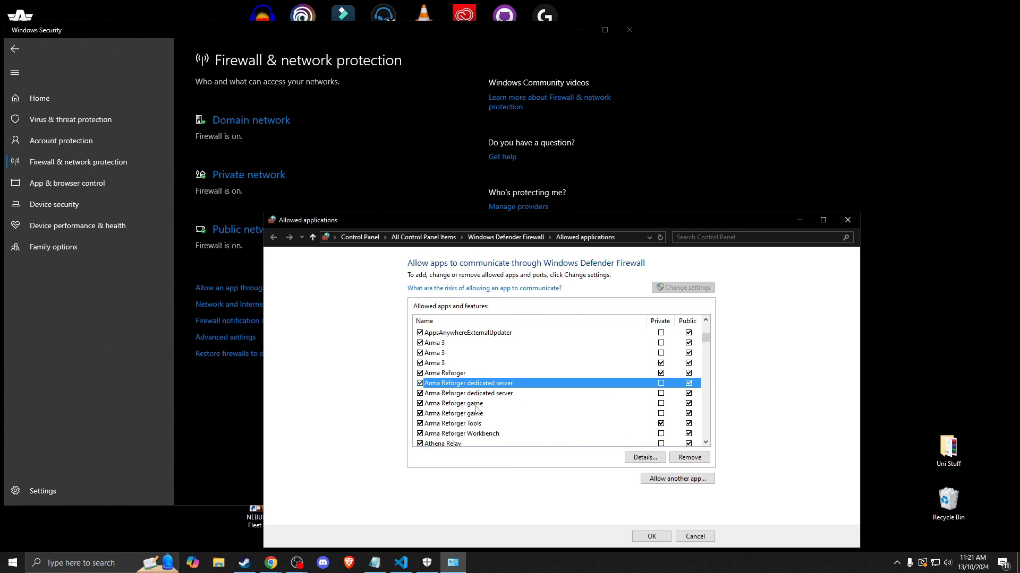
click(453, 393)
click(656, 536)
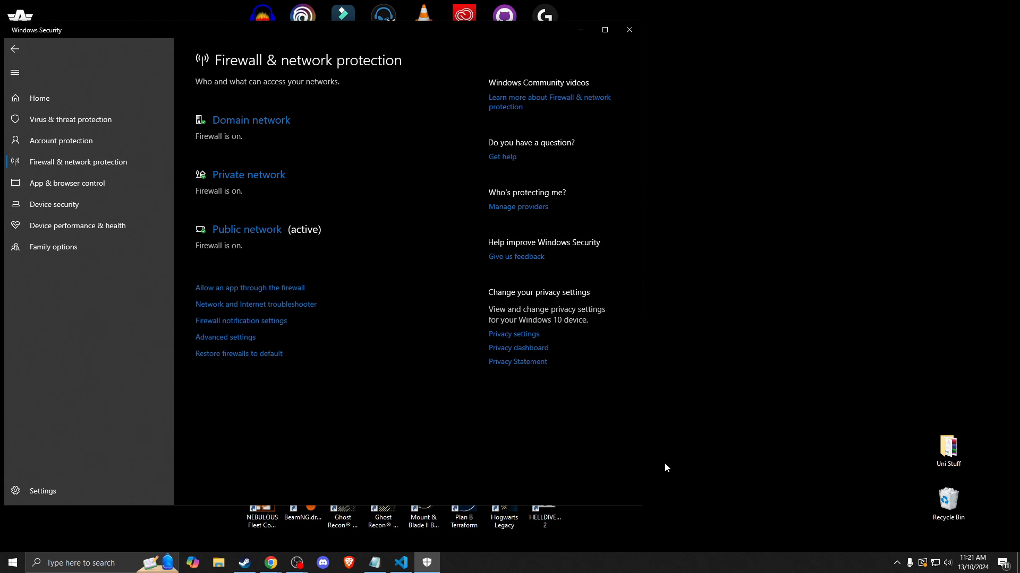
click(630, 33)
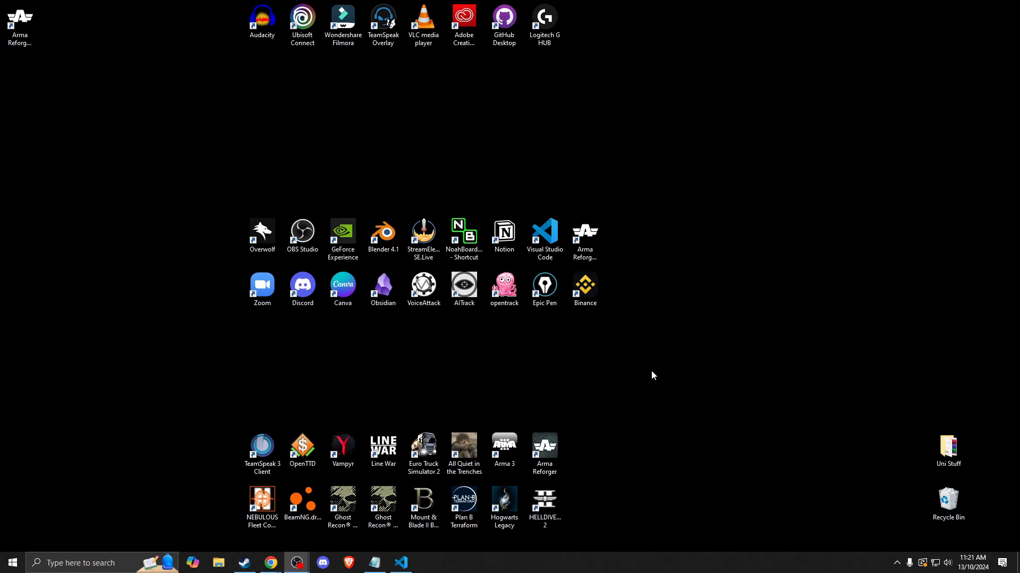